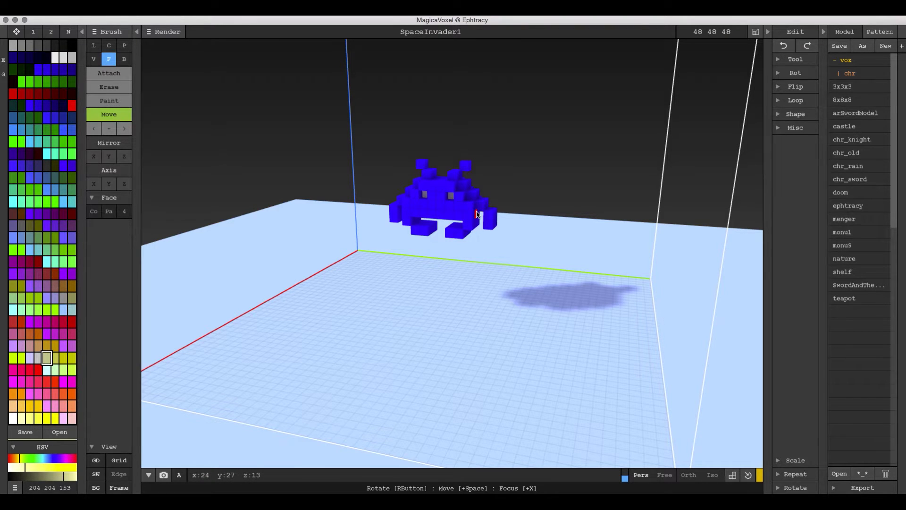
Step: Fit the model volume tightly around the space invader's voxels and inspect it from the front
scroll(477, 214, up, 2)
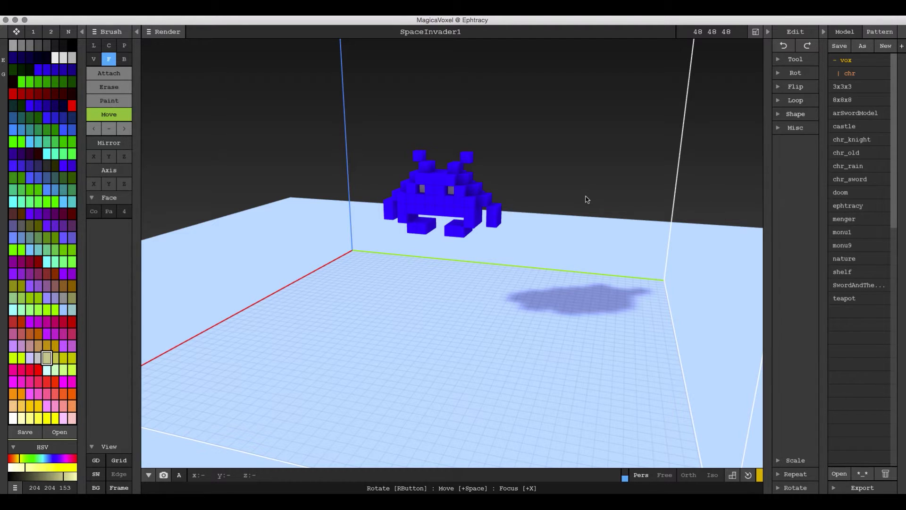
scroll(541, 202, up, 2)
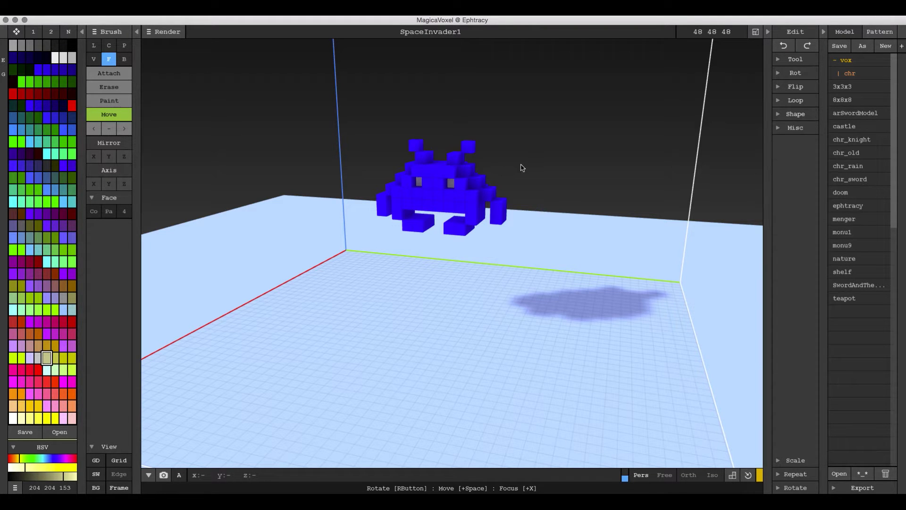
mouse_move(524, 172)
right_down()
mouse_move(449, 178)
mouse_move(557, 173)
mouse_move(528, 171)
right_up()
click(755, 32)
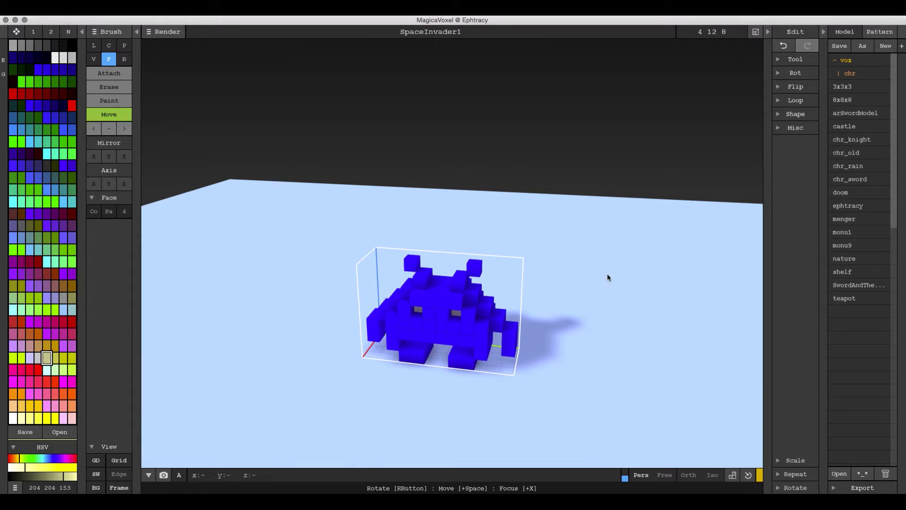
right_drag(602, 286, 601, 279)
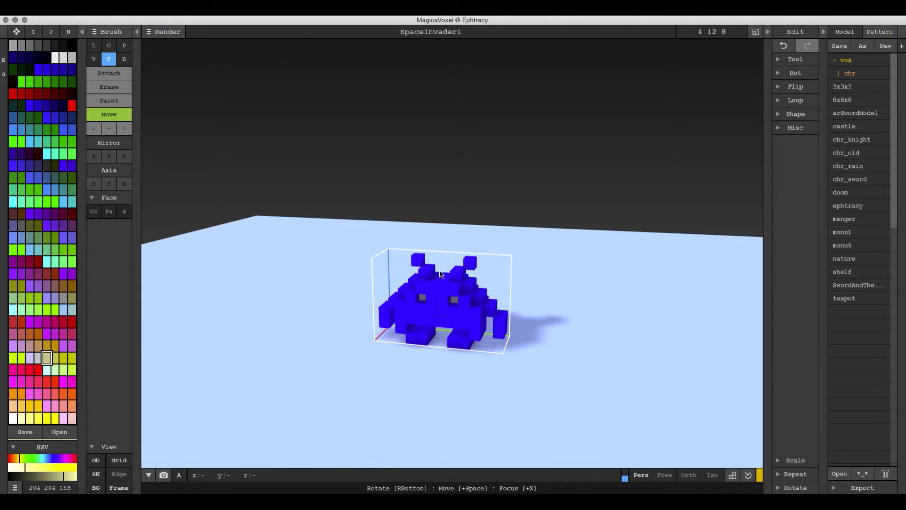
mouse_move(517, 296)
right_down()
mouse_move(486, 298)
mouse_move(534, 297)
mouse_move(493, 305)
mouse_move(525, 306)
right_up()
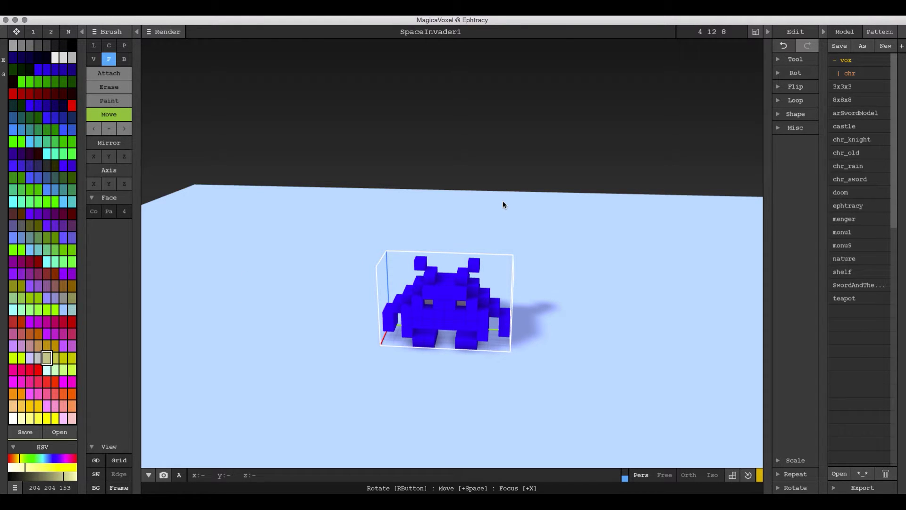
Step: Export the model in OBJ format to the Desktop as SpaceInvader1.obj, replacing the existing file
click(78, 15)
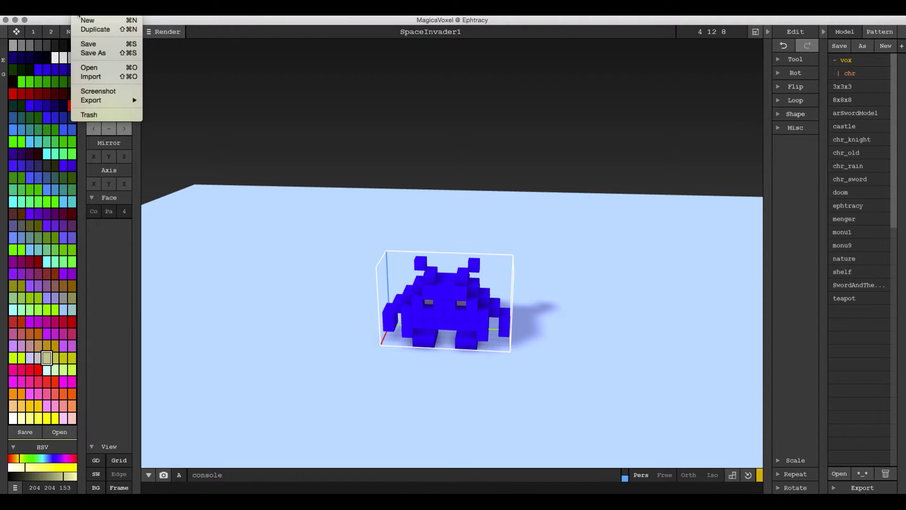
mouse_move(100, 99)
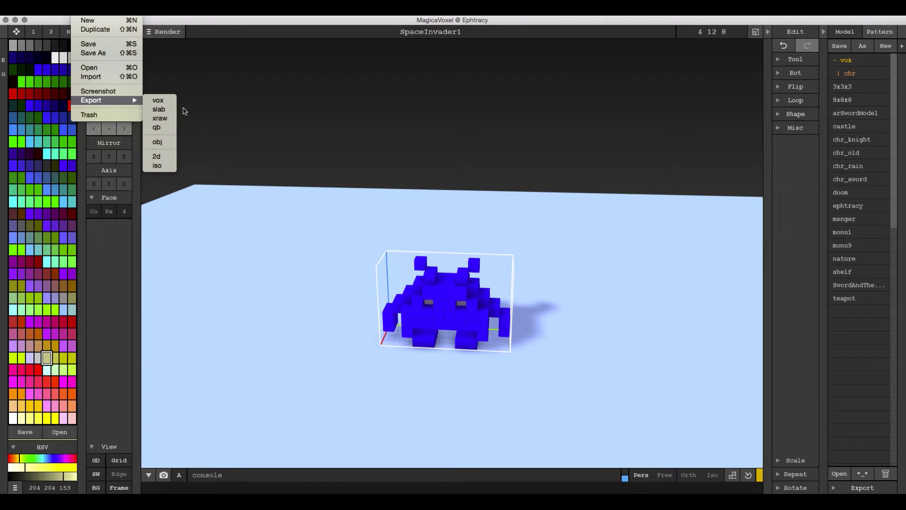
click(165, 142)
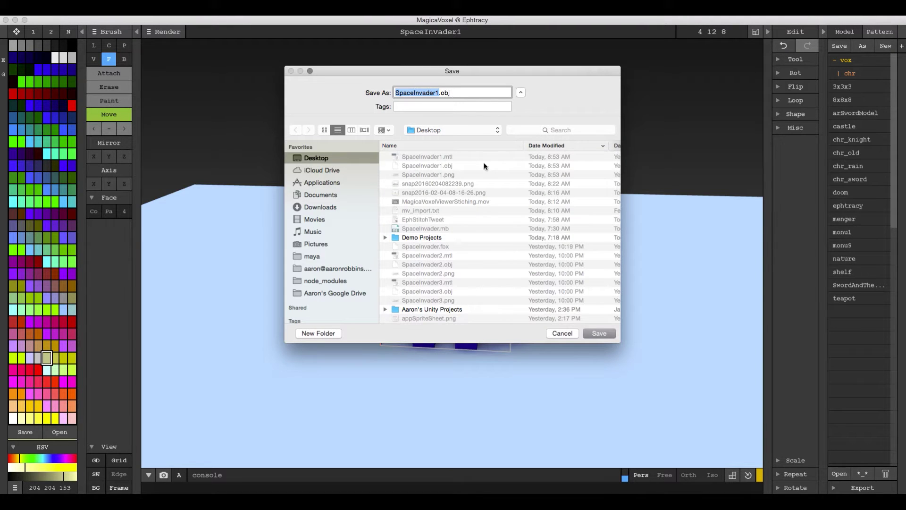
click(600, 334)
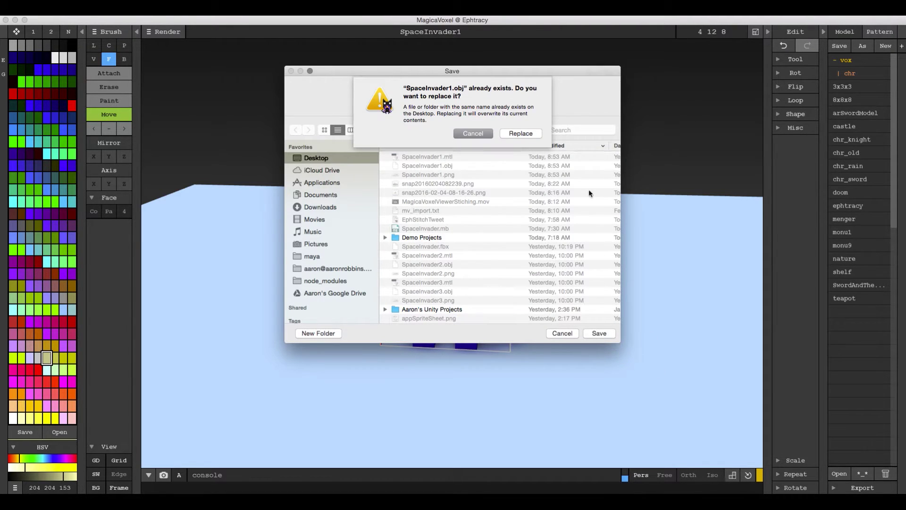
click(518, 134)
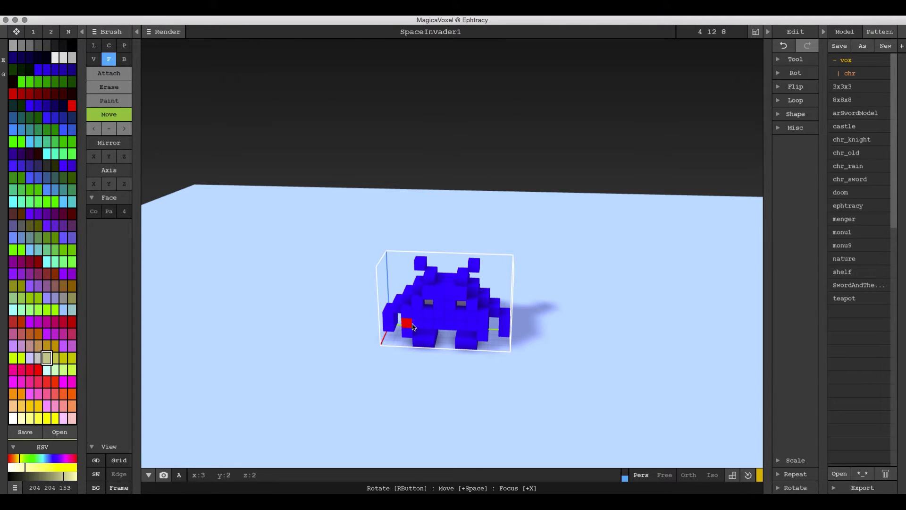
Step: Switch to Maya and import SpaceInvader1.obj from the Desktop into the empty scene
mouse_move(465, 494)
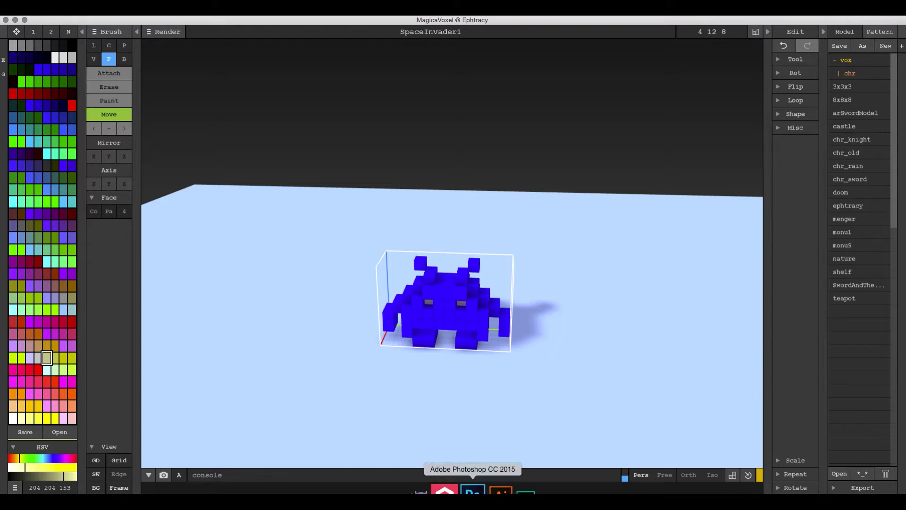
click(391, 490)
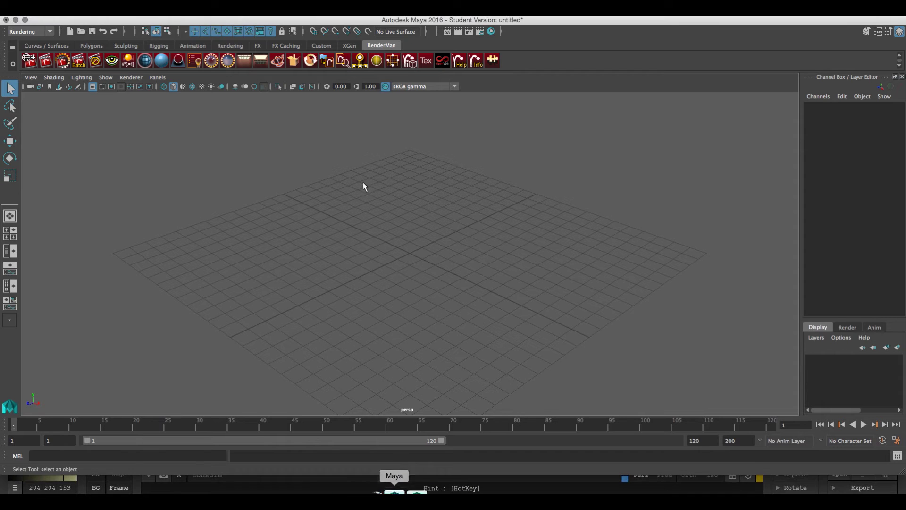
click(59, 9)
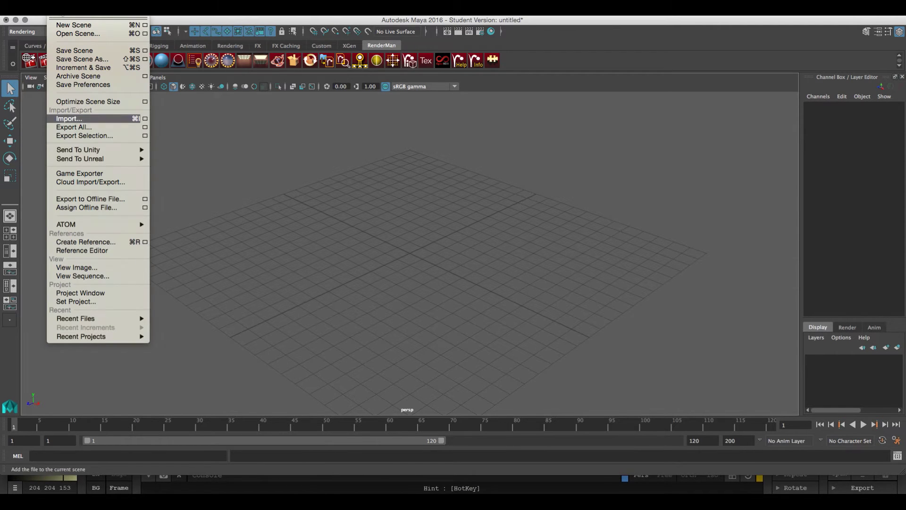
click(88, 119)
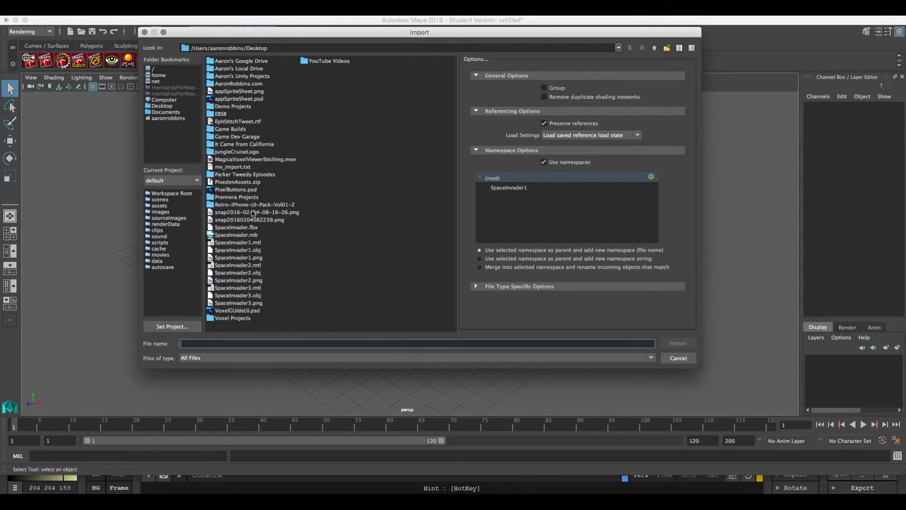
click(249, 252)
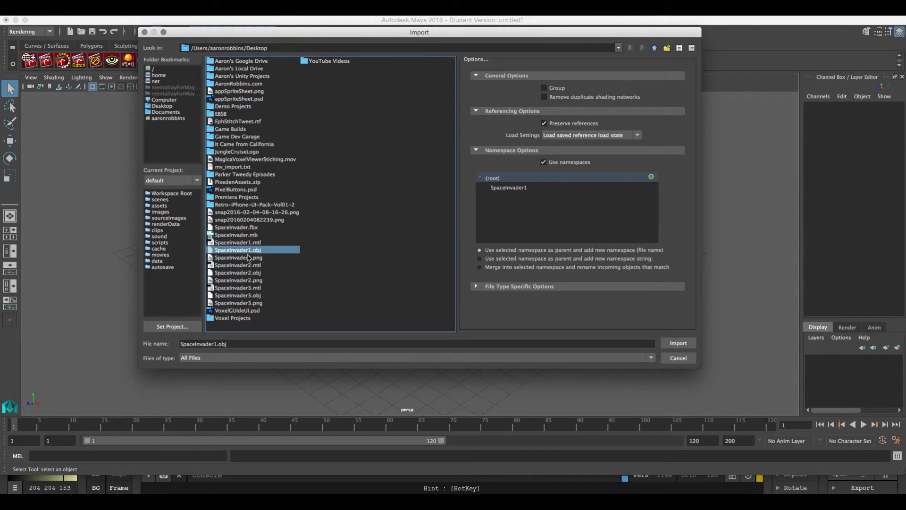
click(260, 242)
click(258, 258)
click(256, 251)
click(676, 343)
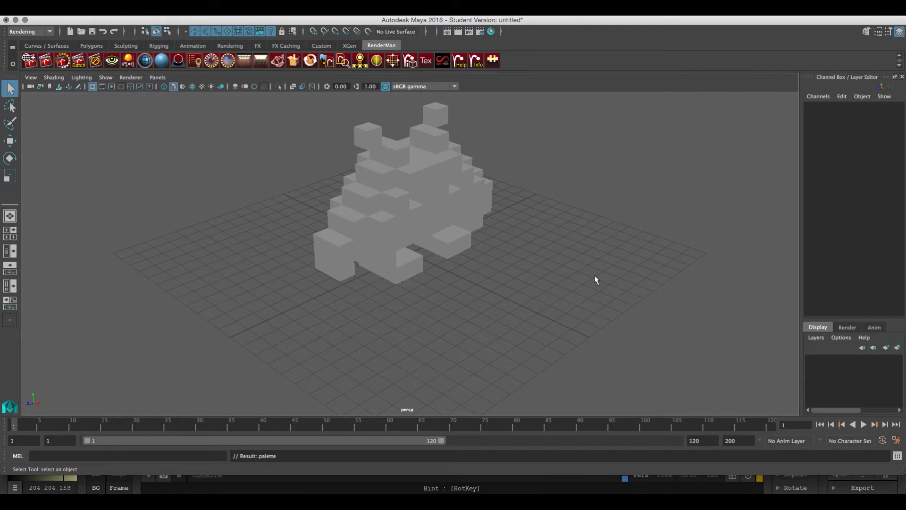
Step: Turn on textured display in the viewport to show the imported invader's colours
alt+right_drag(590, 273, 534, 273)
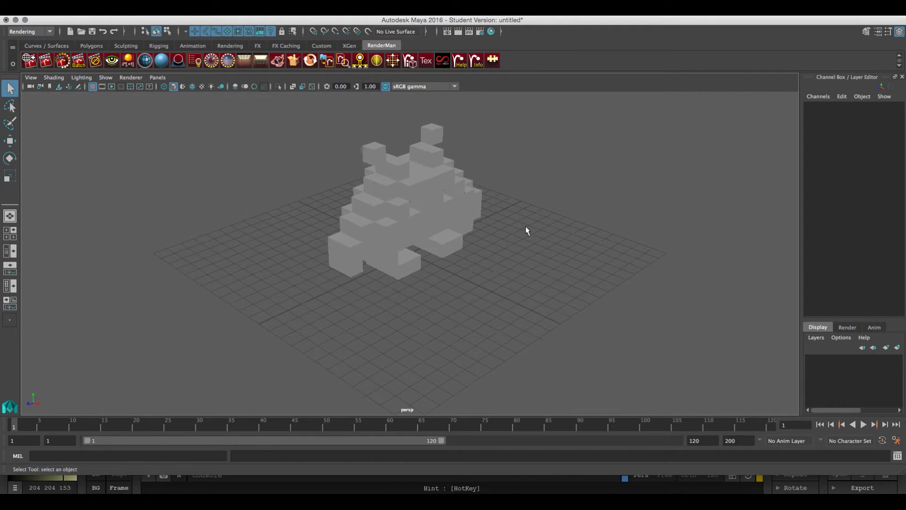
click(498, 227)
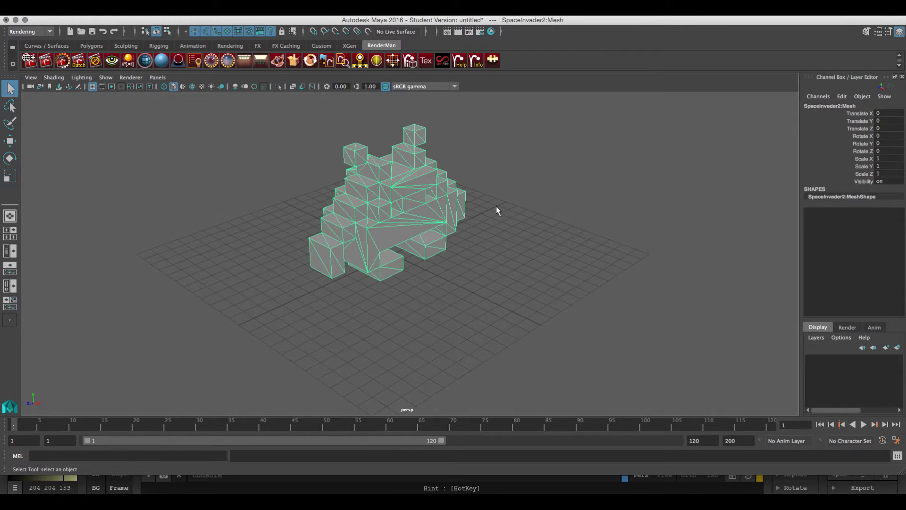
click(497, 207)
click(457, 193)
key(5)
click(482, 194)
key(6)
key(5)
key(6)
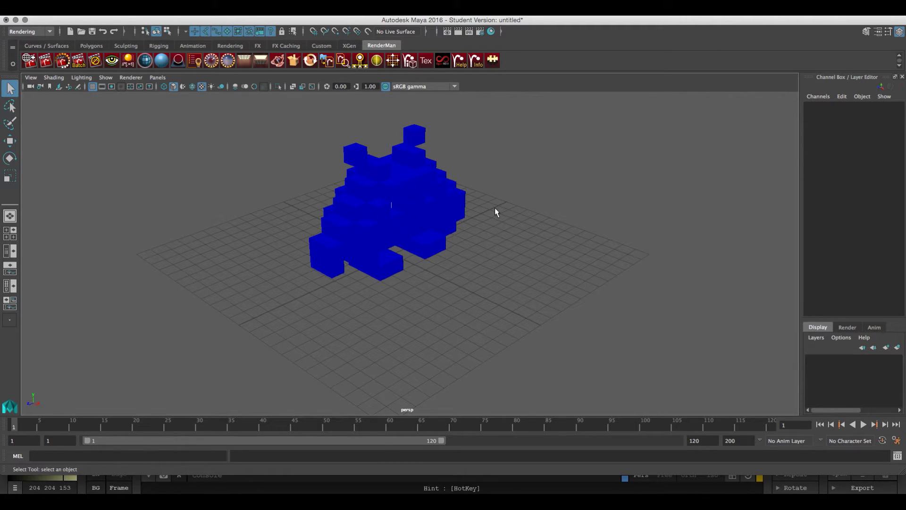
alt+drag(509, 210, 470, 282)
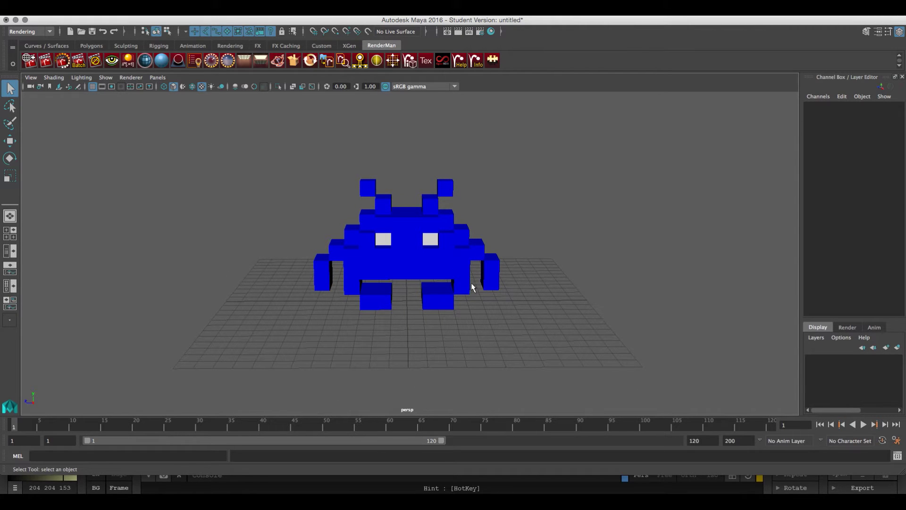
Step: Set keyframes for the invader mesh in its starting pose at frames 1, 2 and 25
click(409, 271)
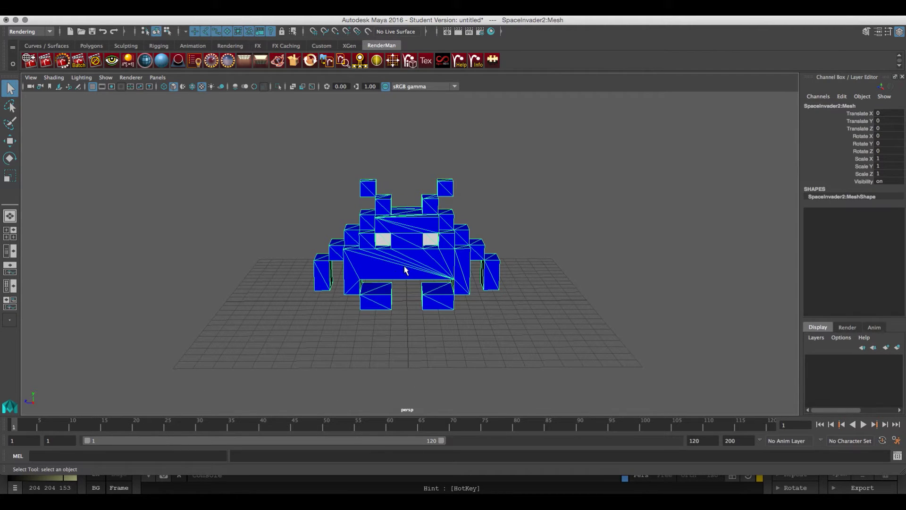
key(s)
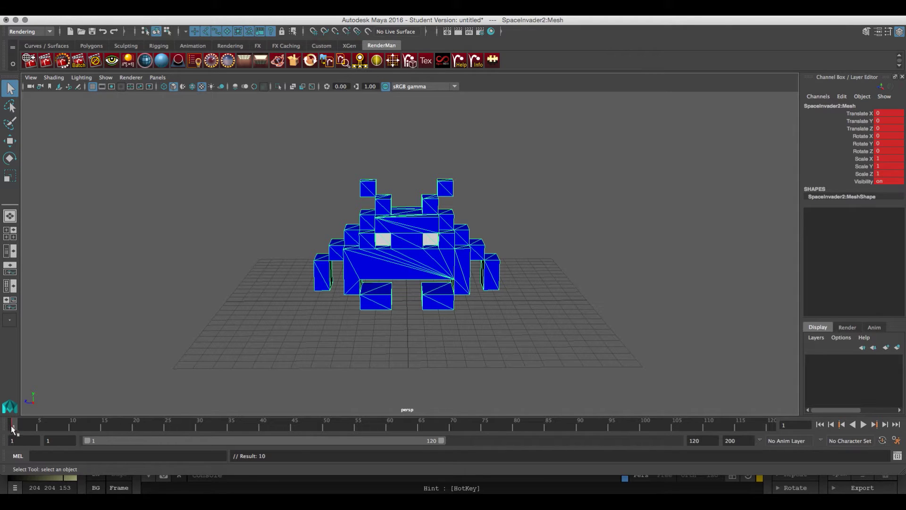
click(12, 425)
key(alt+v)
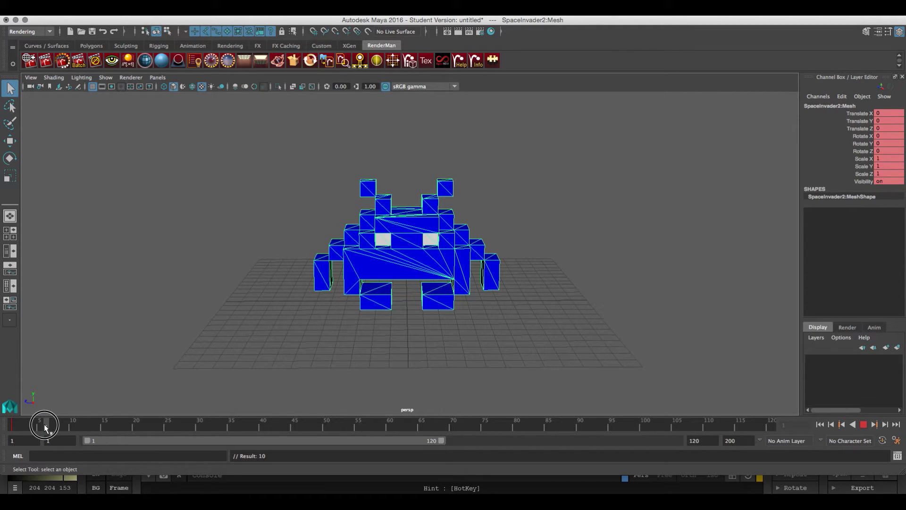
click(20, 426)
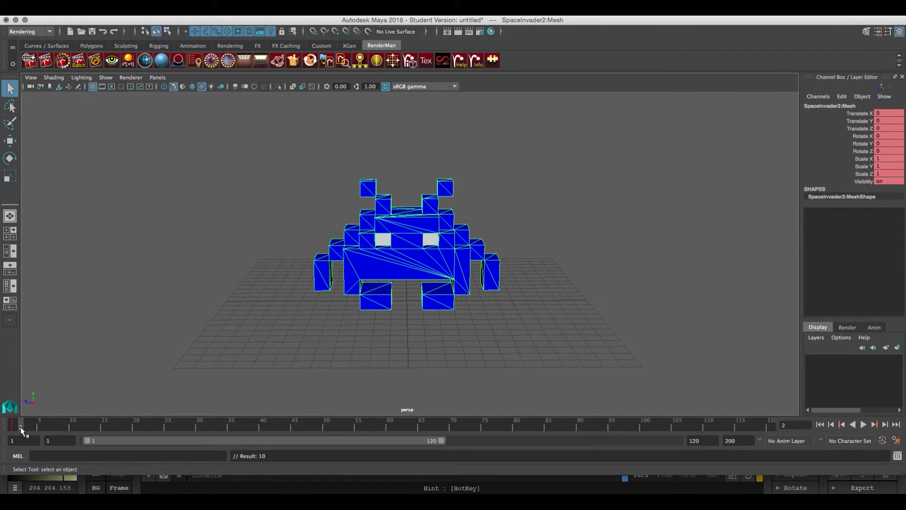
click(20, 425)
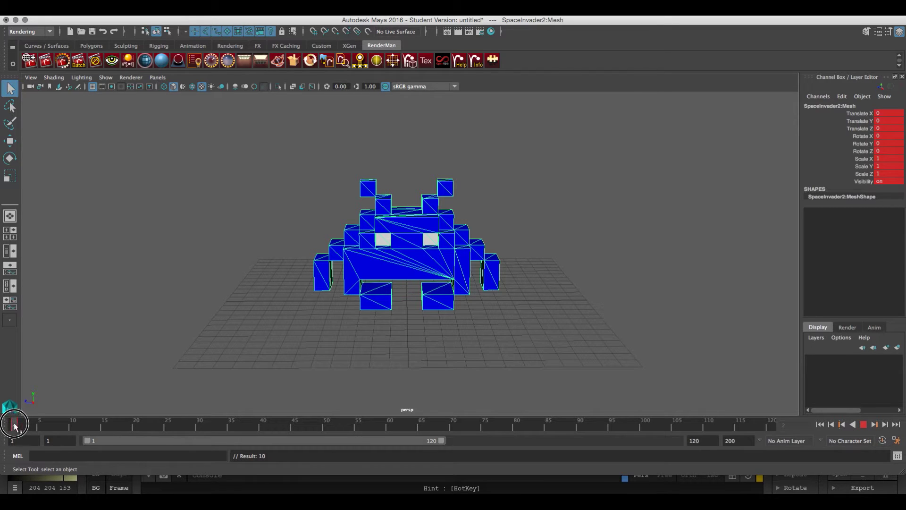
click(20, 427)
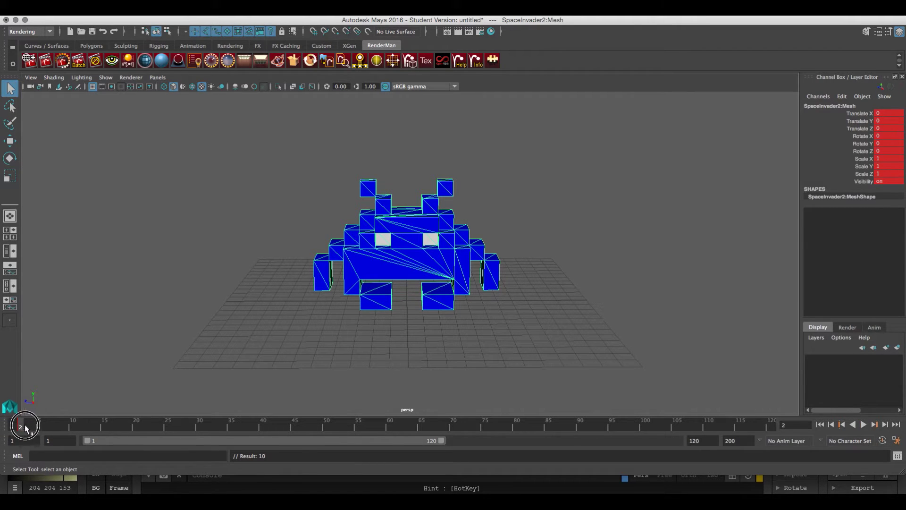
click(22, 426)
click(168, 426)
Step: At frame 14, raise the invader to Translate Y 1.838, tilt it to Rotate X 6.331, and set a keyframe
mouse_move(168, 428)
mouse_down()
mouse_move(178, 426)
mouse_move(61, 425)
mouse_move(172, 425)
mouse_move(101, 424)
mouse_up()
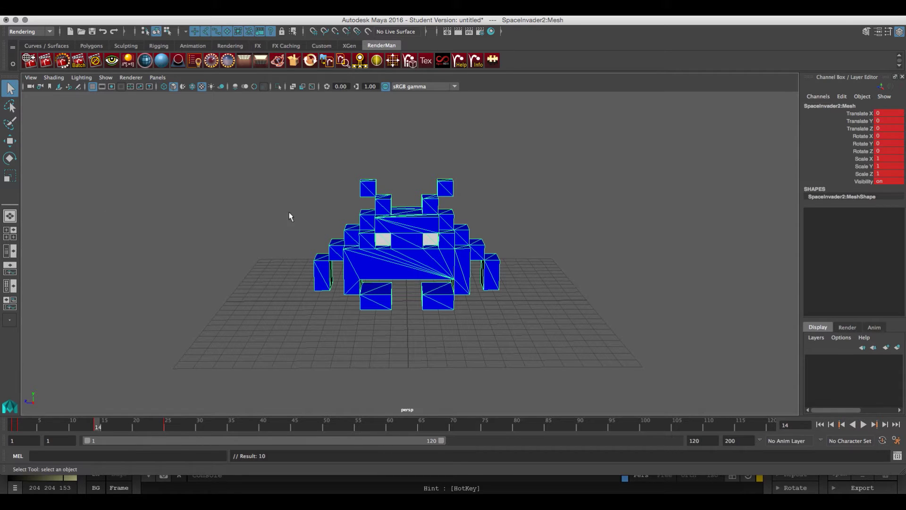
key(w)
drag(406, 258, 416, 234)
key(e)
key(r)
key(e)
key(s)
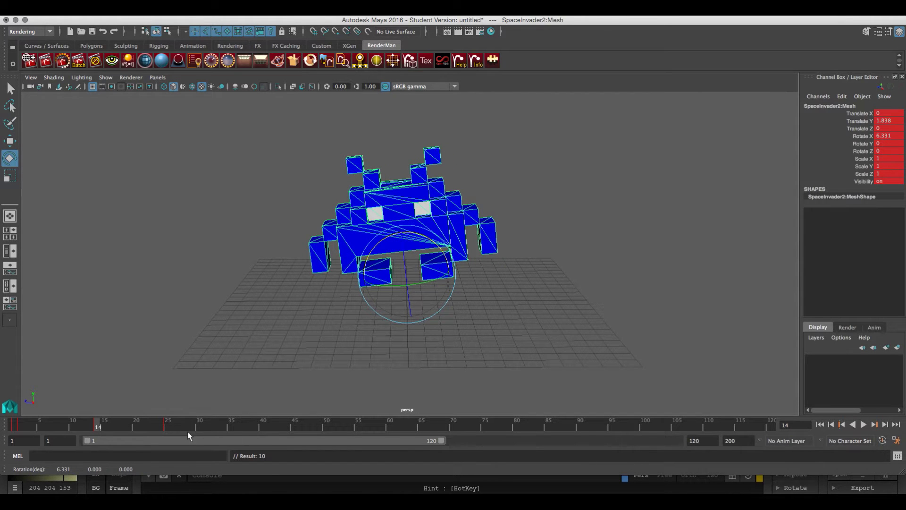
Step: Keyframe the invader at frame 46 with Rotate X -48.149, Y 13.168, Z 6.693, and scrub through the animation
mouse_move(91, 423)
mouse_down()
mouse_move(37, 429)
mouse_move(309, 427)
mouse_move(301, 427)
mouse_up()
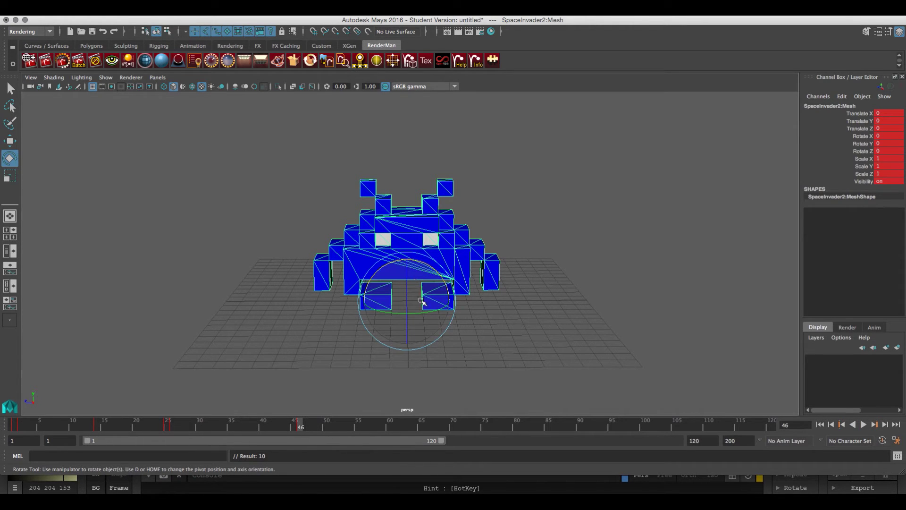
drag(422, 265, 456, 287)
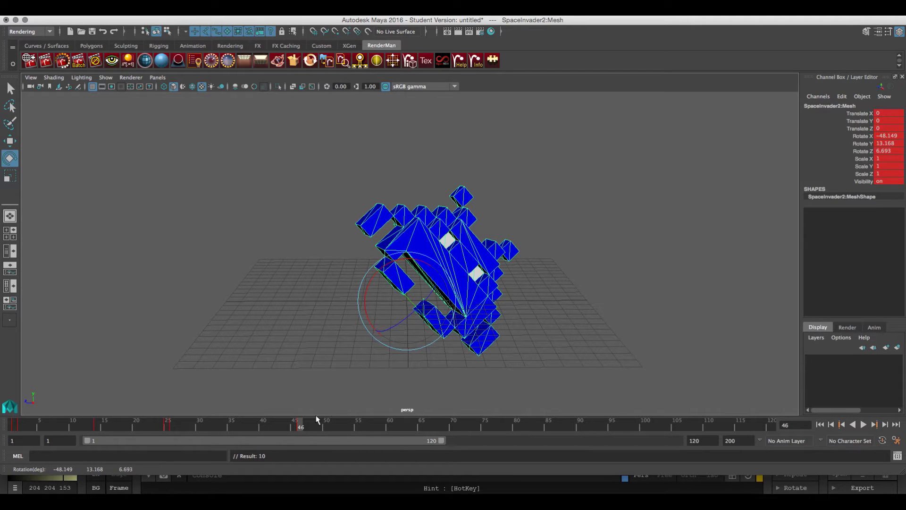
drag(301, 426, 99, 435)
drag(145, 437, 193, 428)
Step: Open the recent scene SpaceInvader.mb without saving the current scene, and select the invader mesh
click(53, 16)
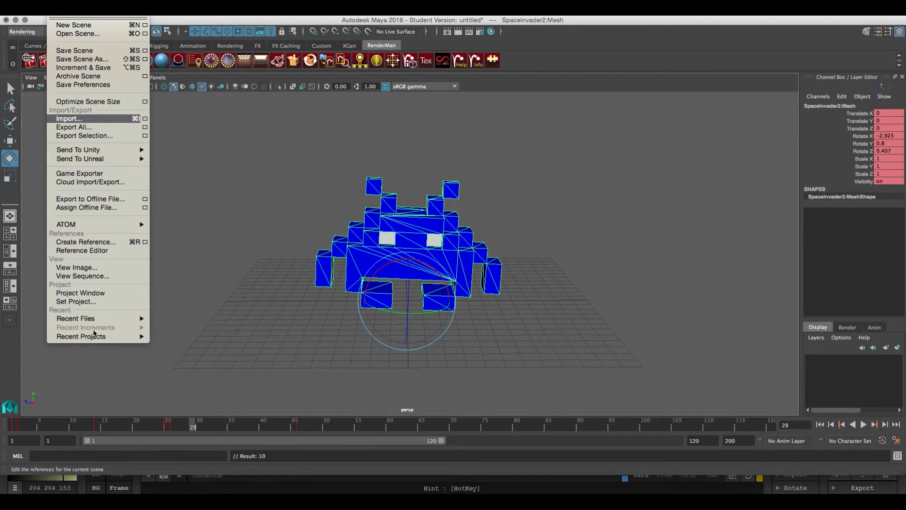
mouse_move(99, 319)
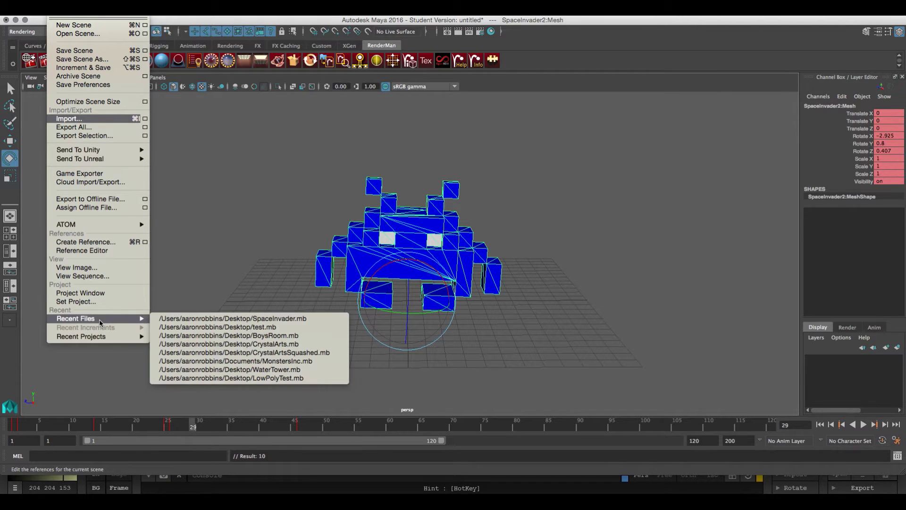
click(199, 320)
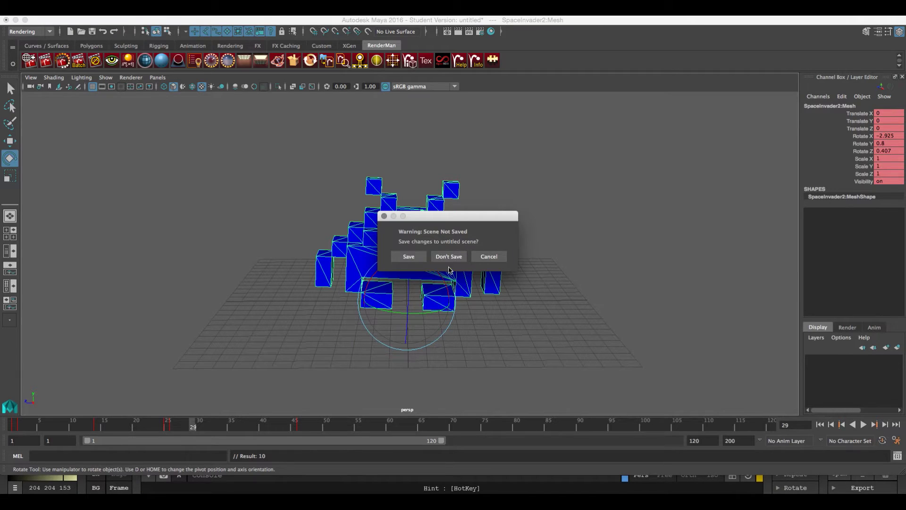
click(449, 258)
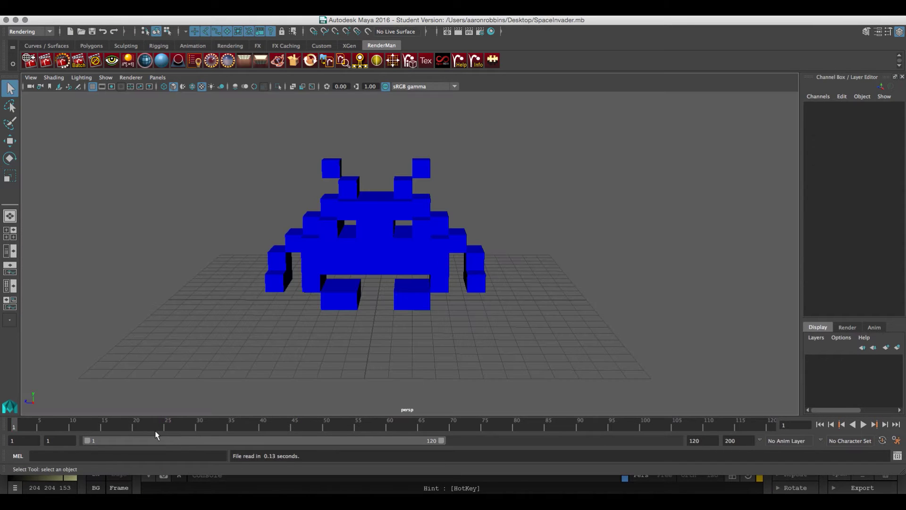
click(381, 267)
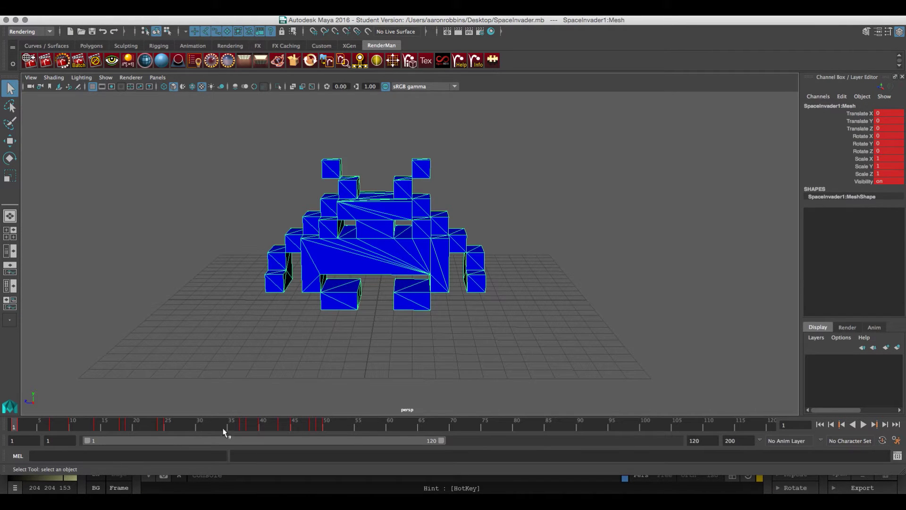
Step: Preview the invader's animation from frame 1 through to frame 51
click(19, 427)
key(alt+v)
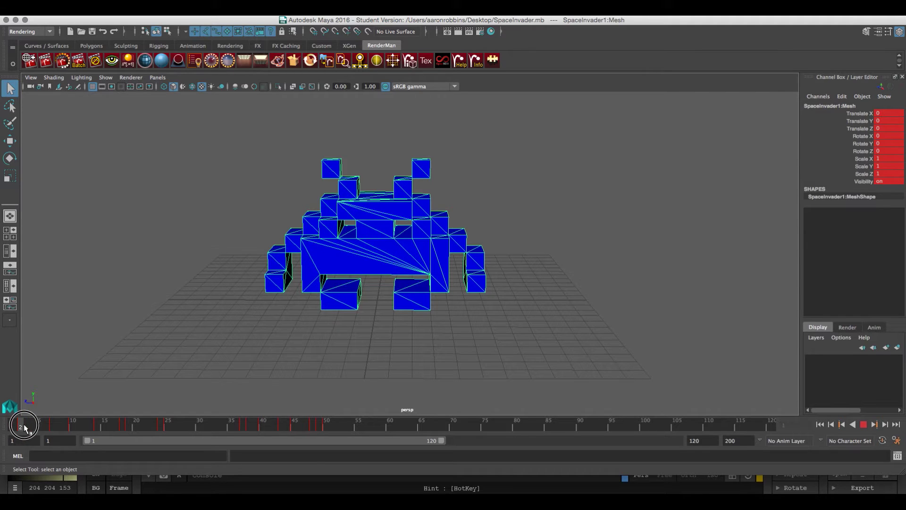
drag(19, 427, 332, 425)
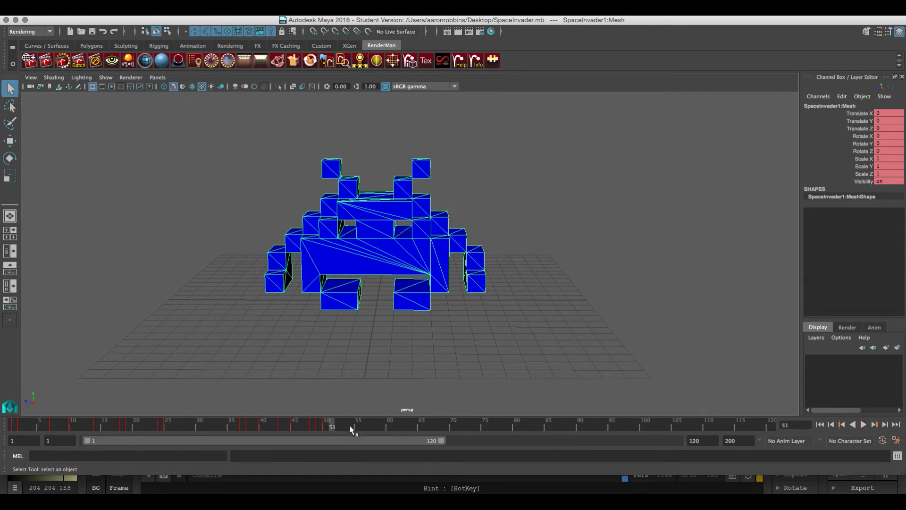
Step: Set both the playback end and the animation end of the timeline to frame 51
double_click(703, 441)
text(51)
key(Return)
key(Tab)
text(51)
key(Return)
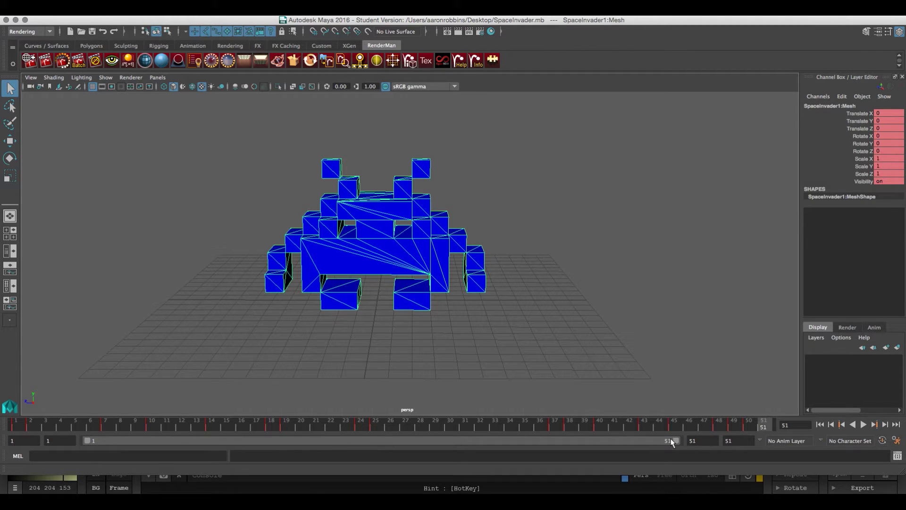
Step: Play back the shortened animation and return to frame 1
drag(17, 420, 820, 379)
key(alt+shift+v)
key(alt+v)
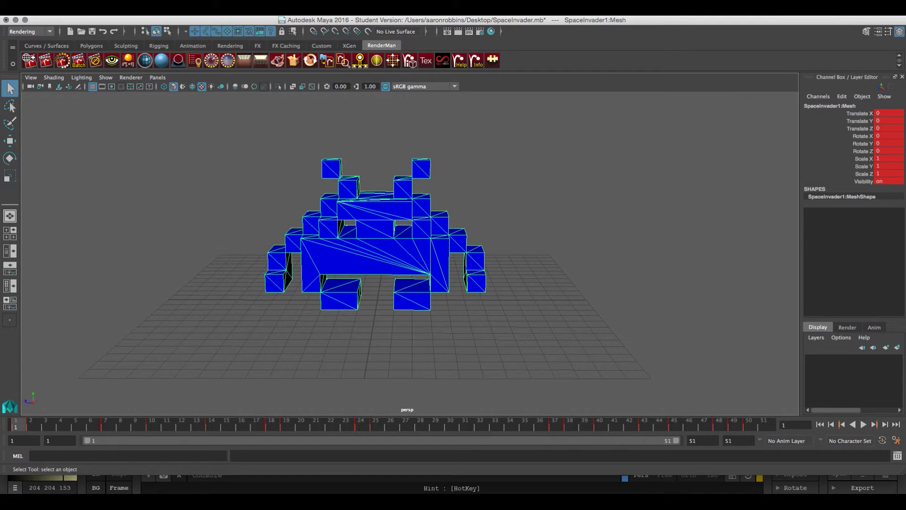
Step: Begin exporting the selected invader mesh as FBX, using the Autodesk Media & Entertainment preset
click(59, 11)
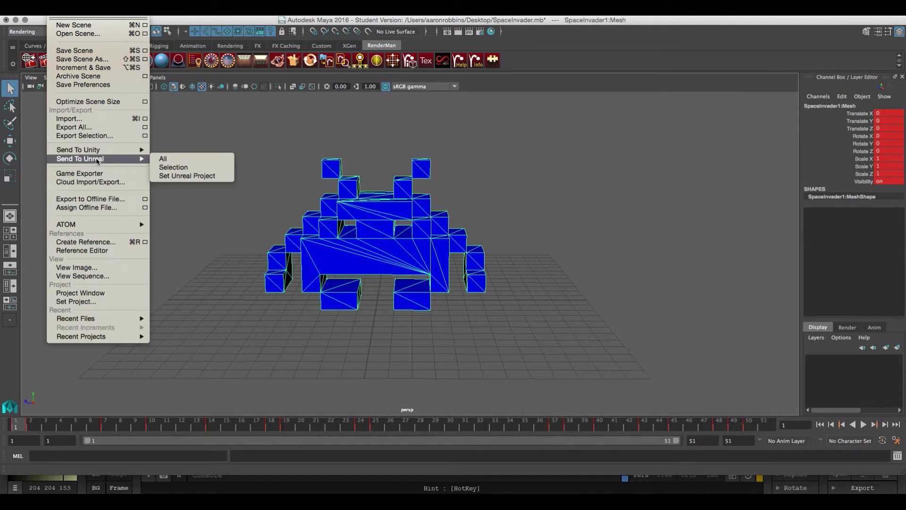
mouse_move(98, 152)
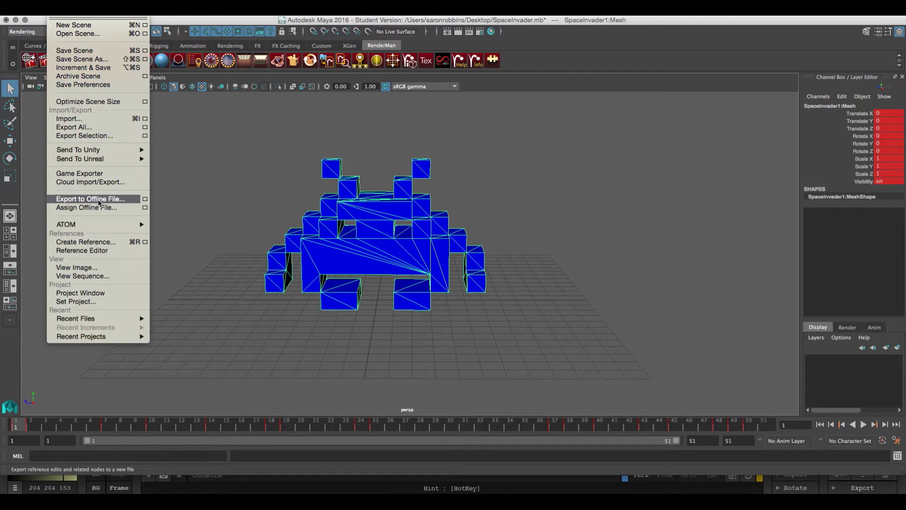
click(96, 136)
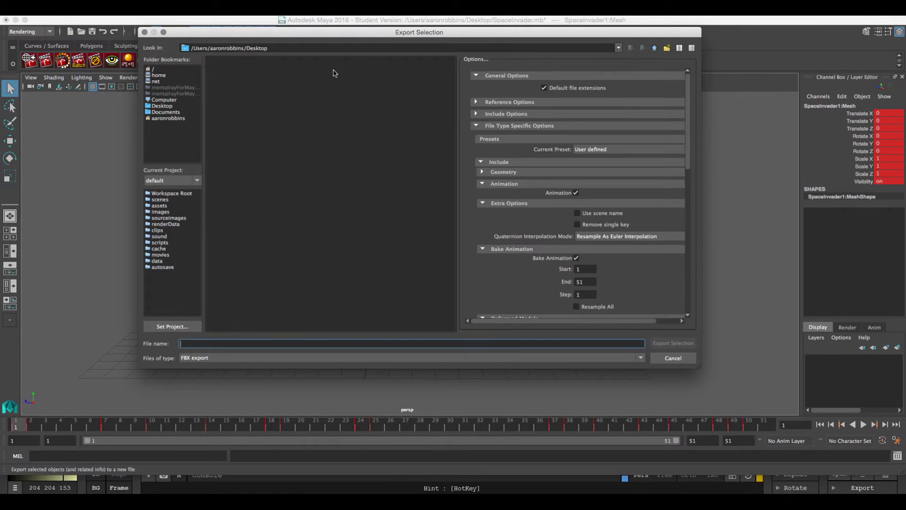
drag(309, 32, 244, 61)
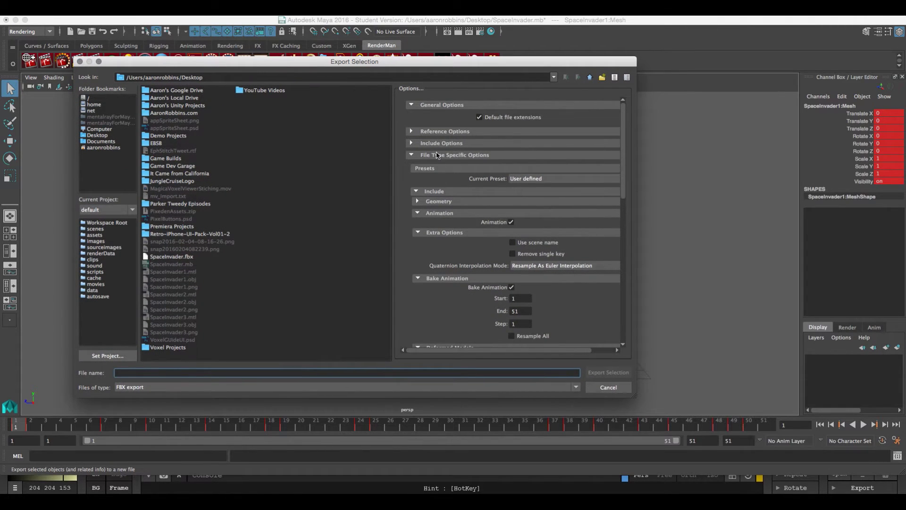
scroll(476, 246, down, 3)
scroll(472, 255, up, 3)
click(521, 181)
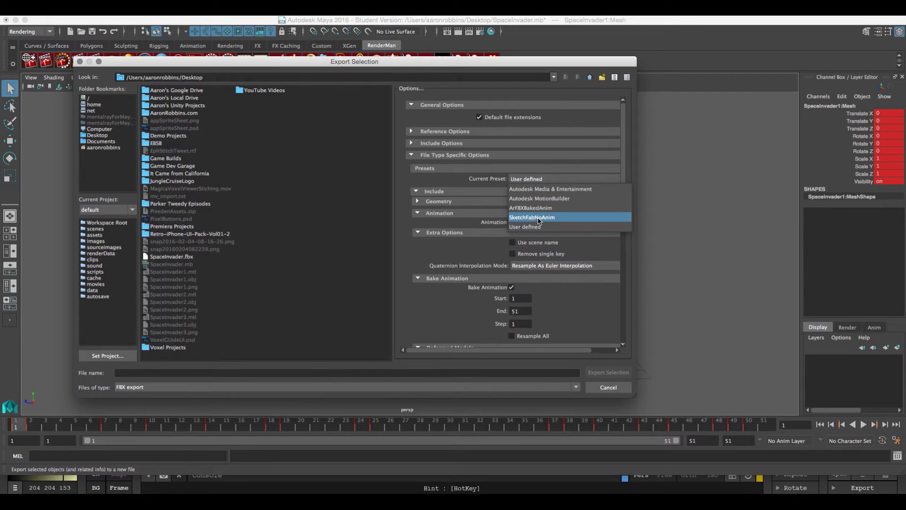
click(542, 193)
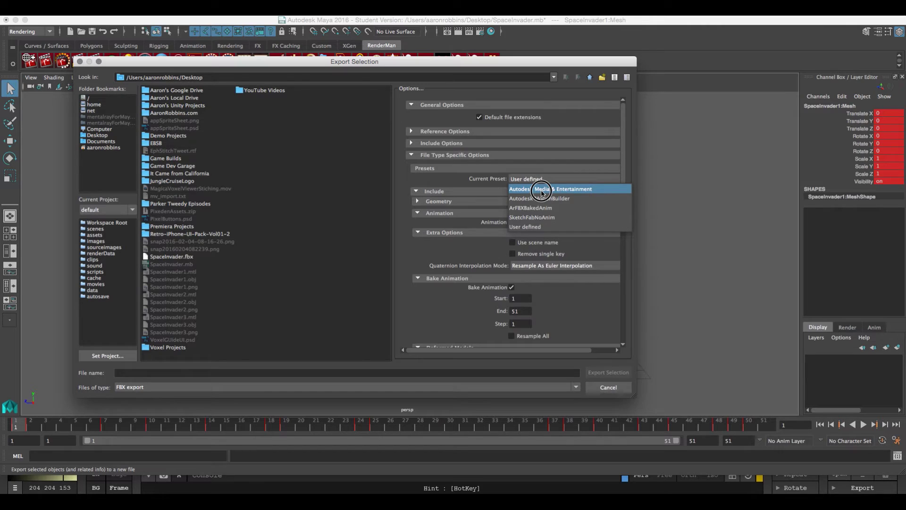
click(542, 190)
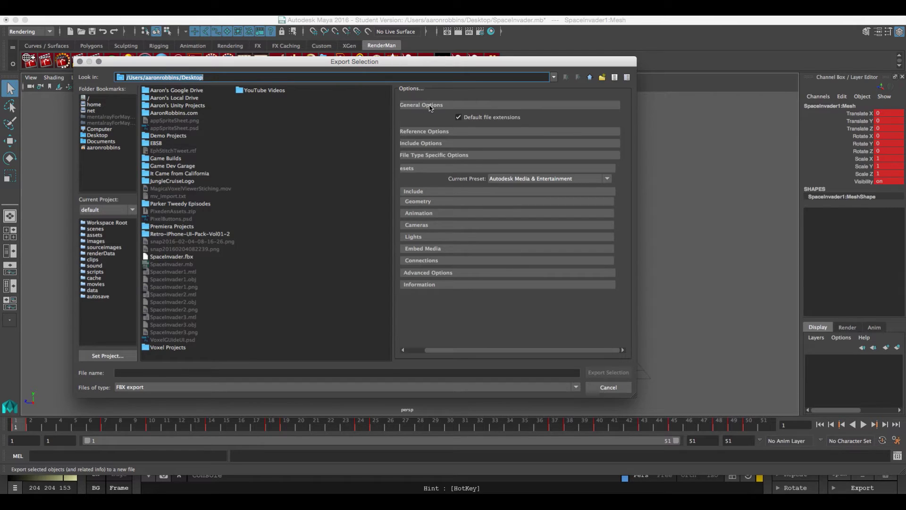
Step: Review the reference, include, file type specific and geometry options of the FBX export
click(418, 133)
click(418, 133)
click(419, 144)
click(418, 144)
click(422, 155)
click(422, 155)
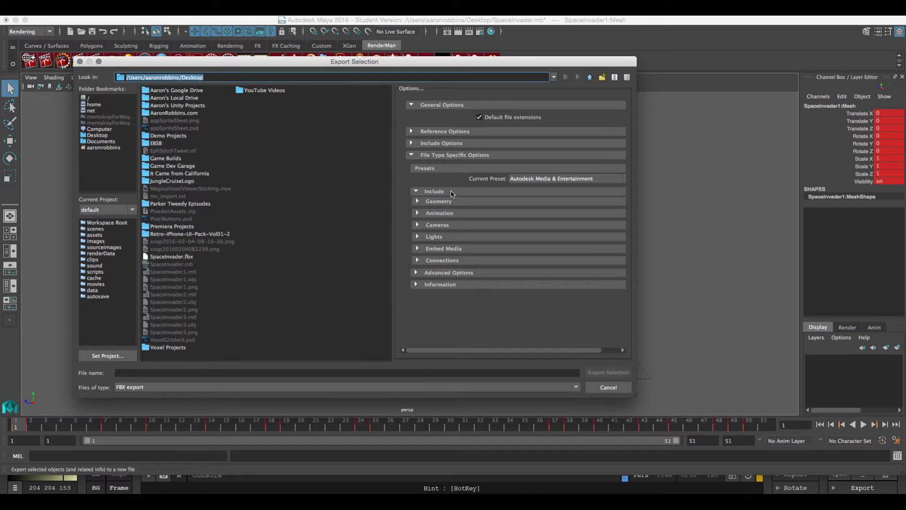
click(417, 202)
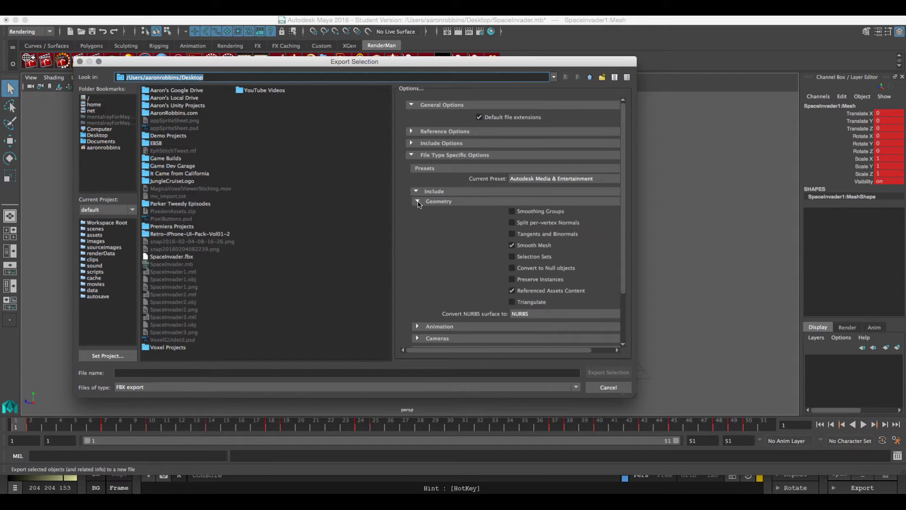
click(418, 202)
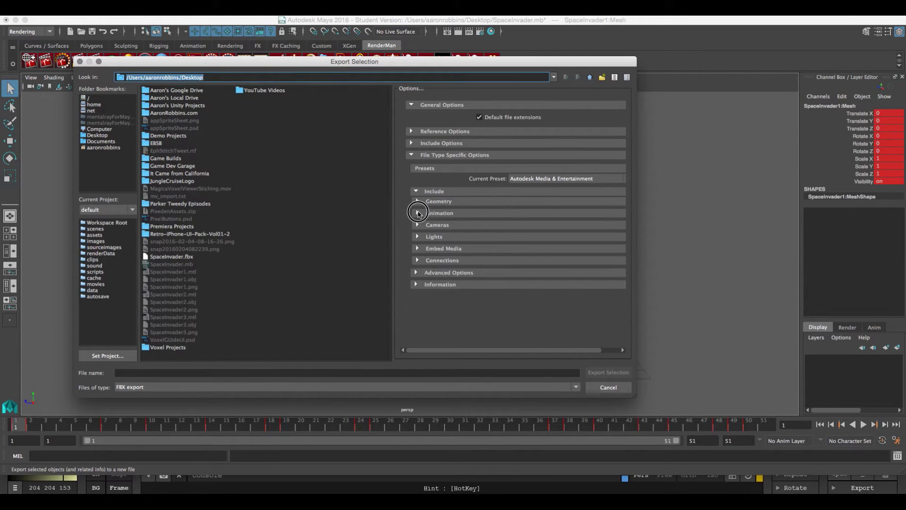
Step: In the FBX animation options, enable Bake Animation and disable Deformed Models
click(417, 213)
scroll(523, 253, down, 2)
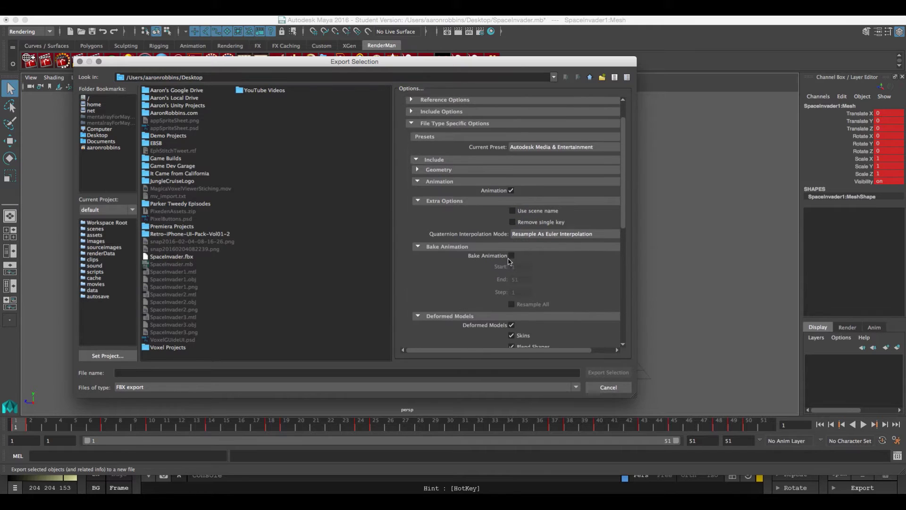
click(511, 256)
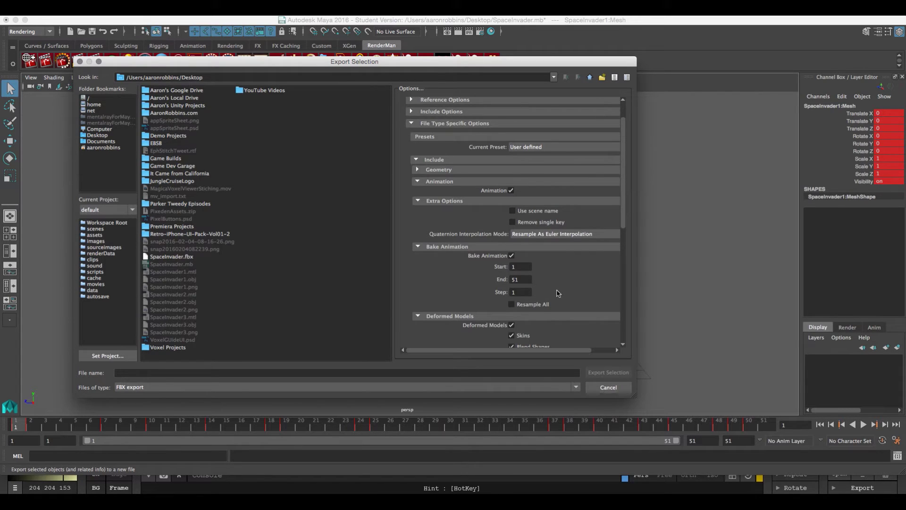
scroll(533, 284, down, 3)
click(512, 268)
scroll(511, 272, down, 3)
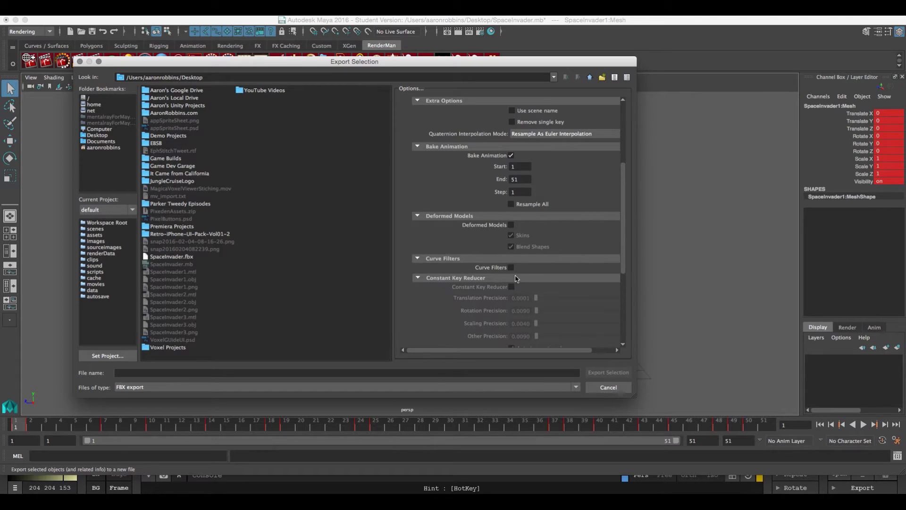
scroll(512, 274, down, 4)
scroll(511, 275, down, 1)
scroll(513, 274, up, 4)
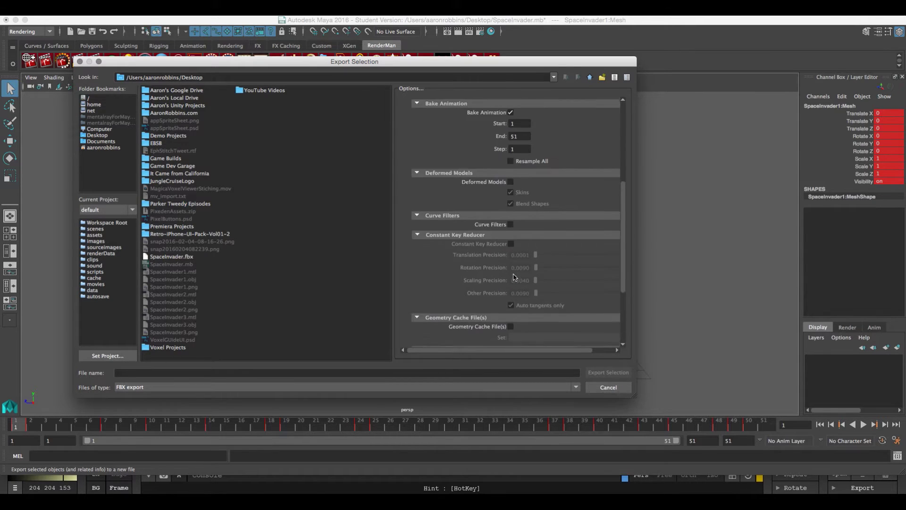
scroll(513, 274, down, 5)
Step: Exclude cameras and lights from the FBX export
click(415, 275)
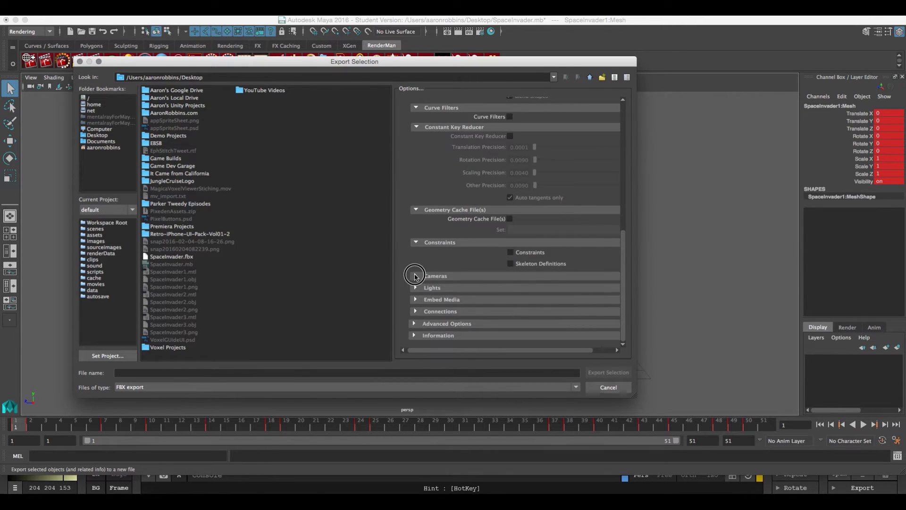
click(510, 285)
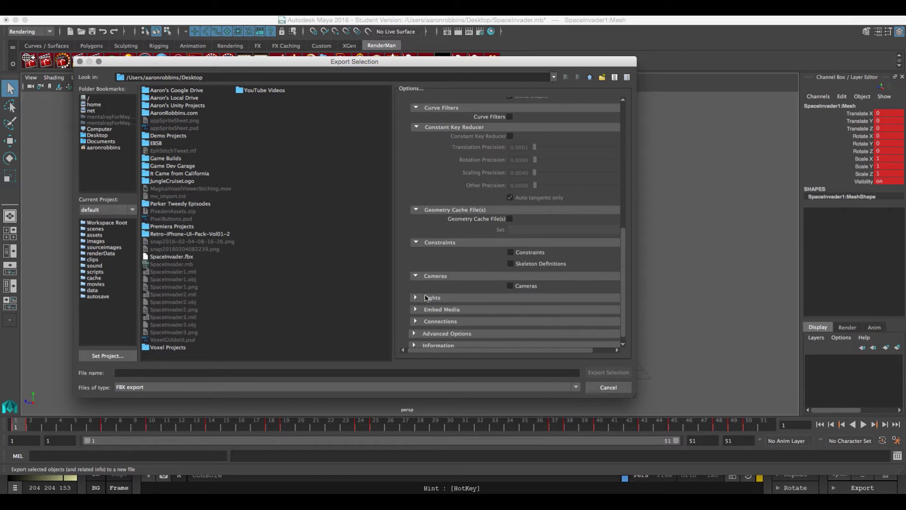
click(416, 298)
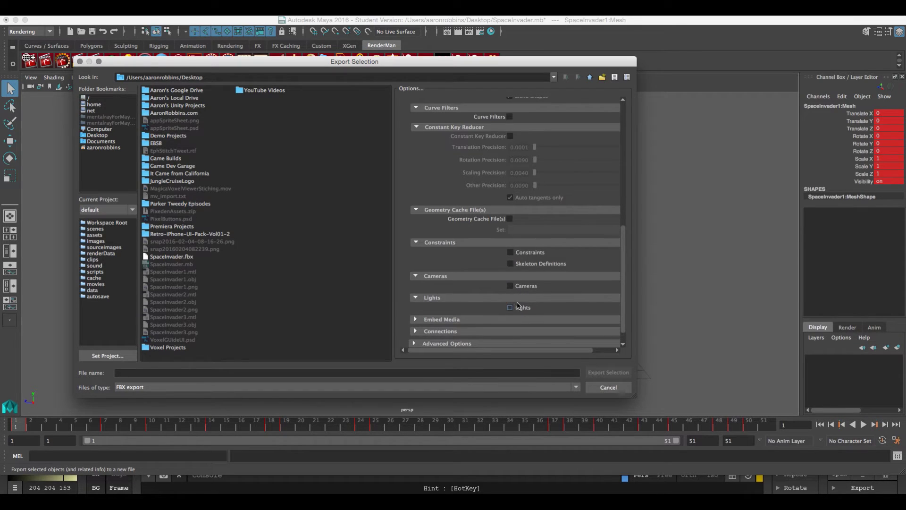
Step: Enable Embed Media for the FBX export and check the connections and advanced options
click(416, 320)
scroll(475, 310, down, 2)
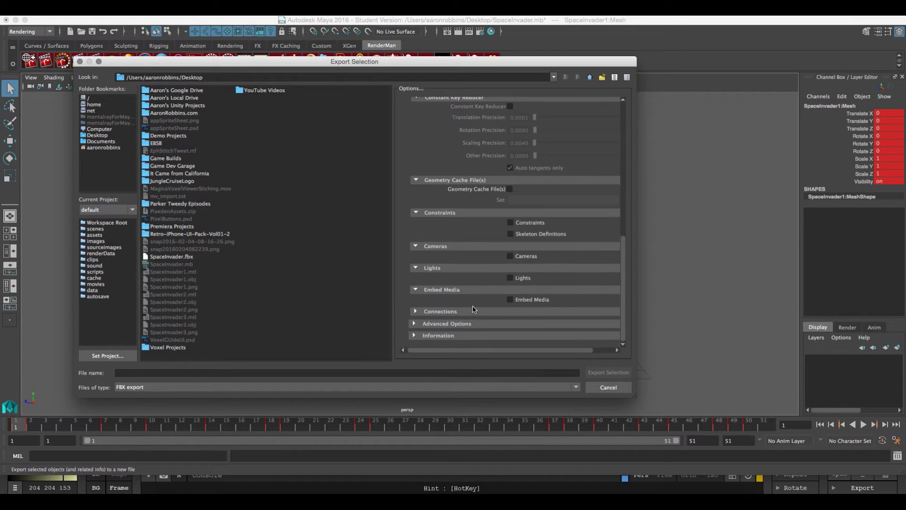
click(510, 300)
click(417, 312)
scroll(442, 304, down, 1)
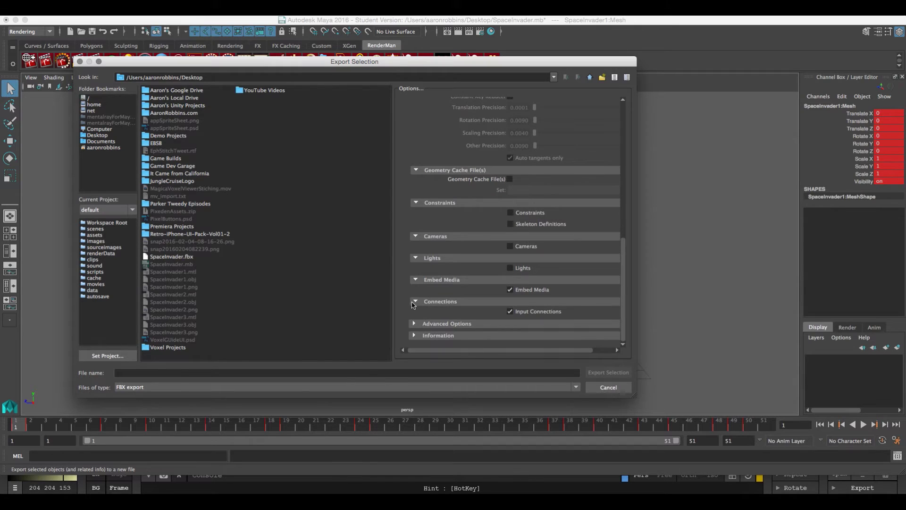
click(416, 302)
click(417, 325)
scroll(462, 270, up, 10)
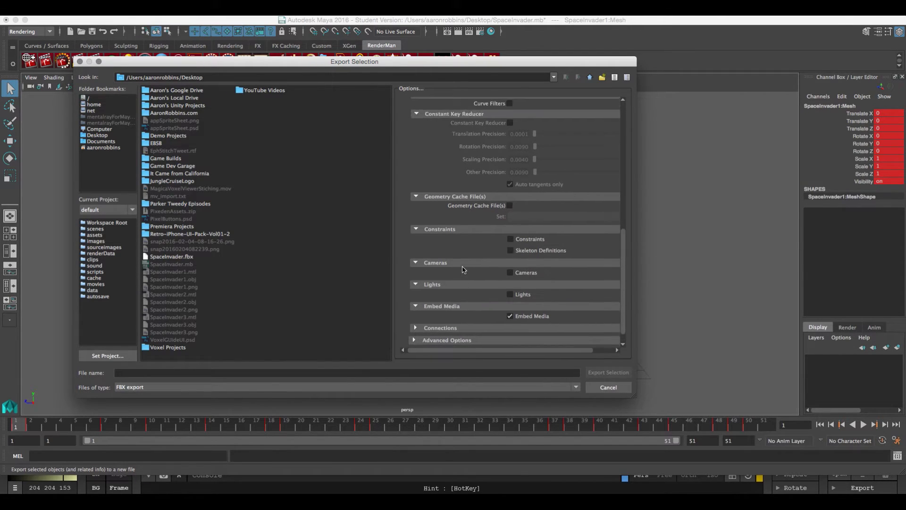
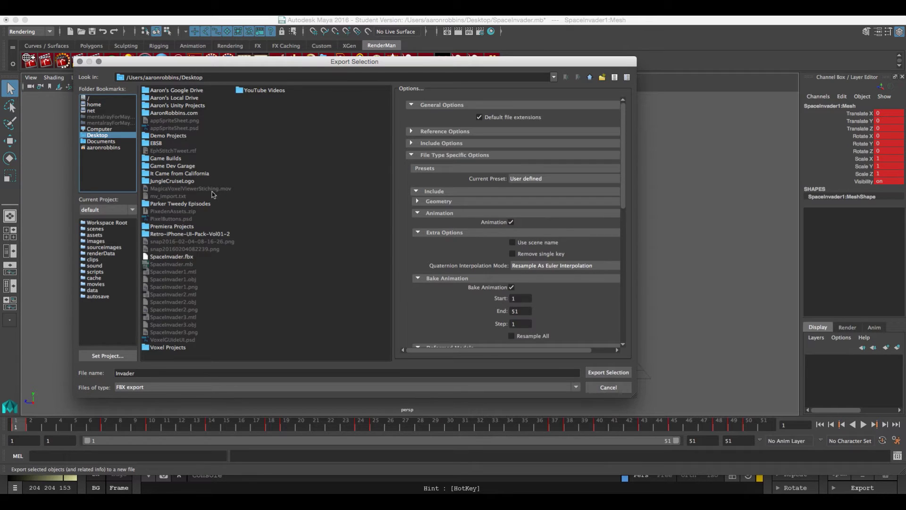
Step: Export the selection as an FBX named Invader into the Demo Projects/SpaceInvaders/Assets folder on the Desktop
double_click(168, 135)
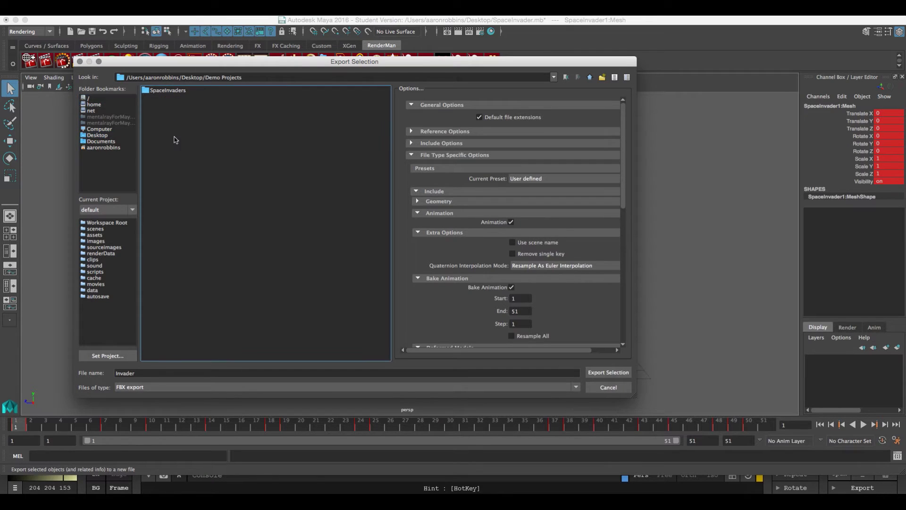
double_click(168, 91)
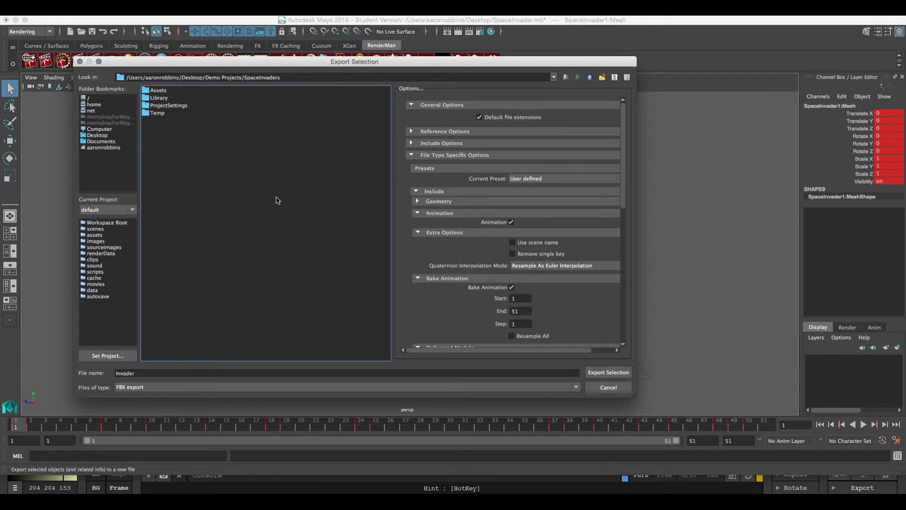
double_click(157, 89)
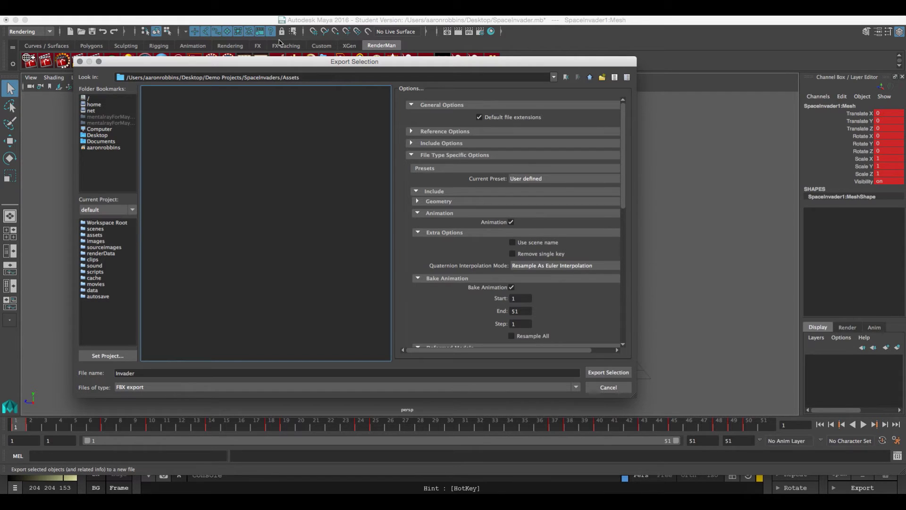
click(607, 373)
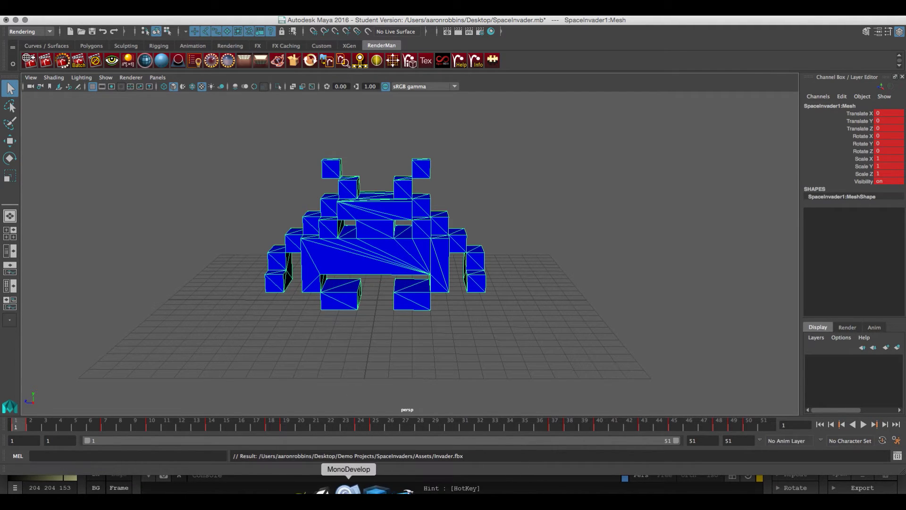
Step: Switch to the SpaceInvaders project in Unity and look inside the imported Invader.fbm folder
click(336, 490)
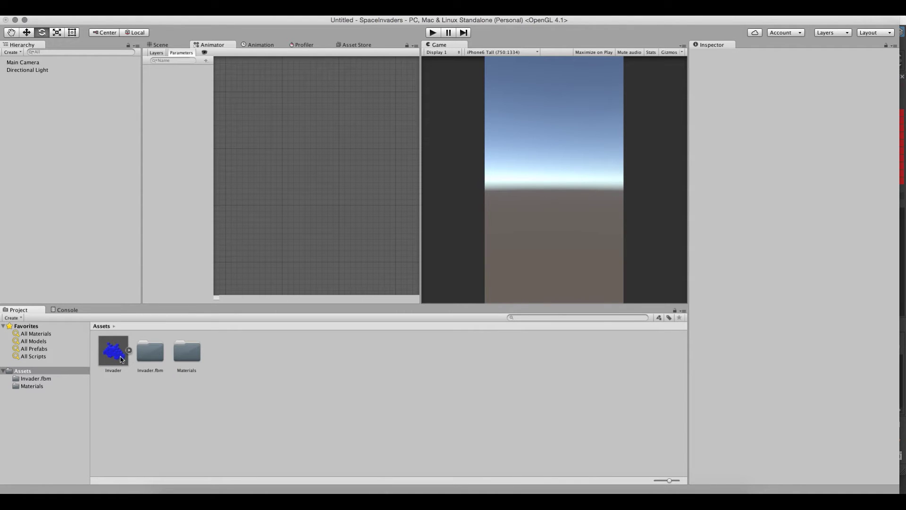
double_click(158, 356)
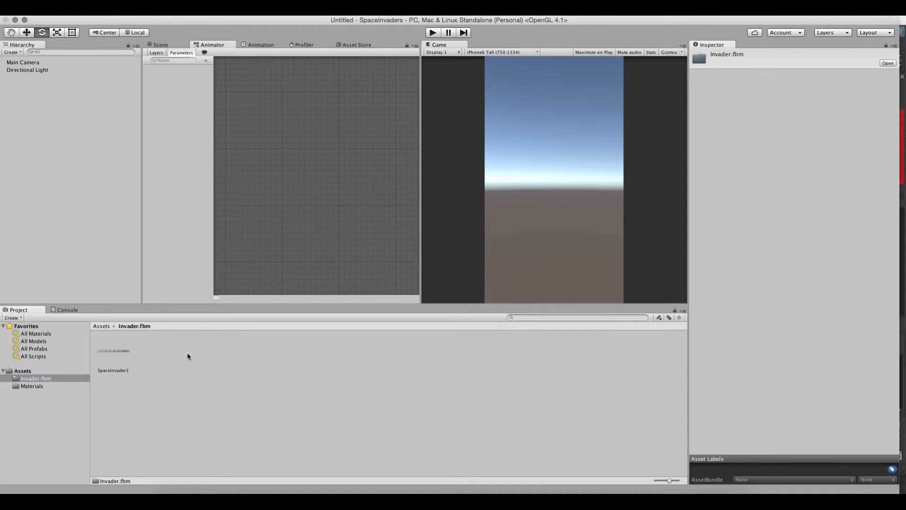
click(41, 380)
Step: Inspect the SpaceInvader1 material in the Materials folder and check which texture its Albedo map uses
click(36, 386)
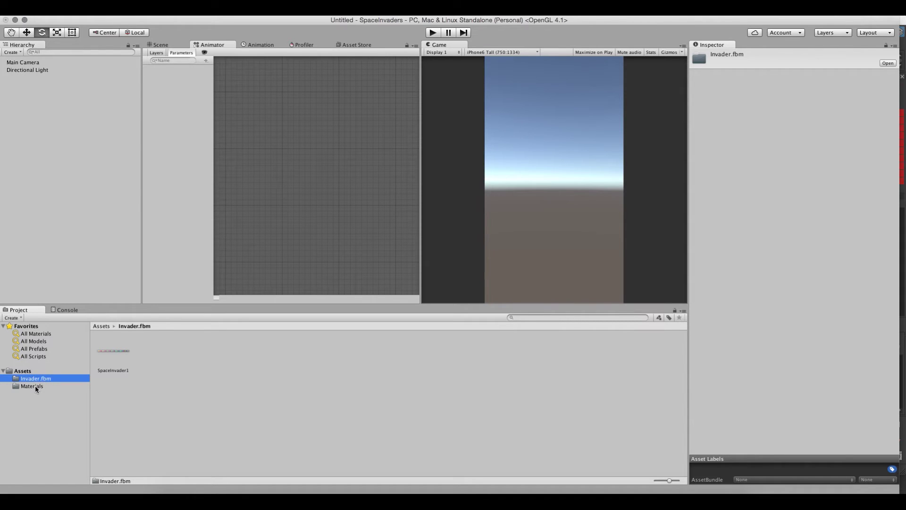
click(120, 348)
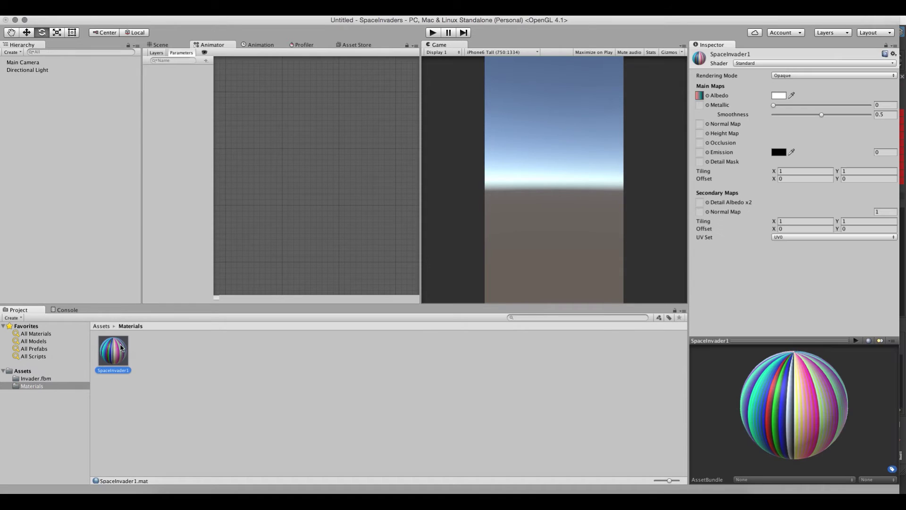
click(700, 95)
click(707, 95)
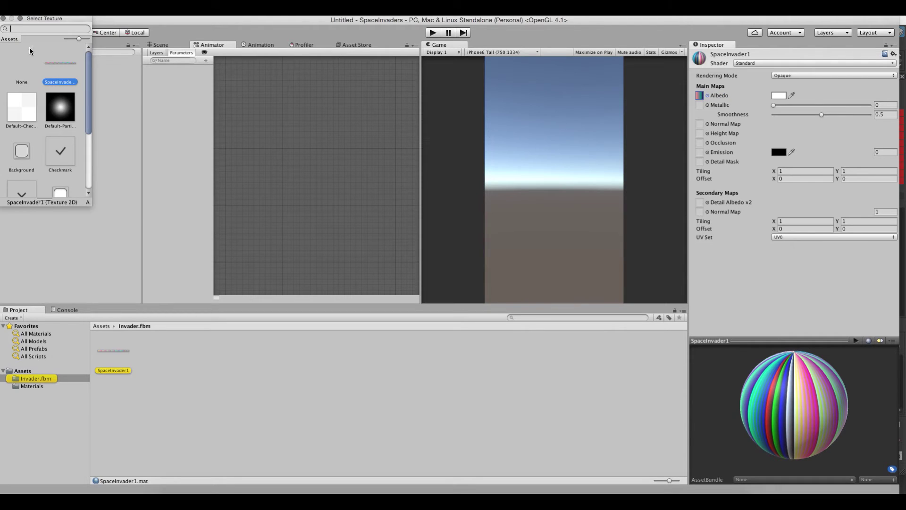
click(4, 19)
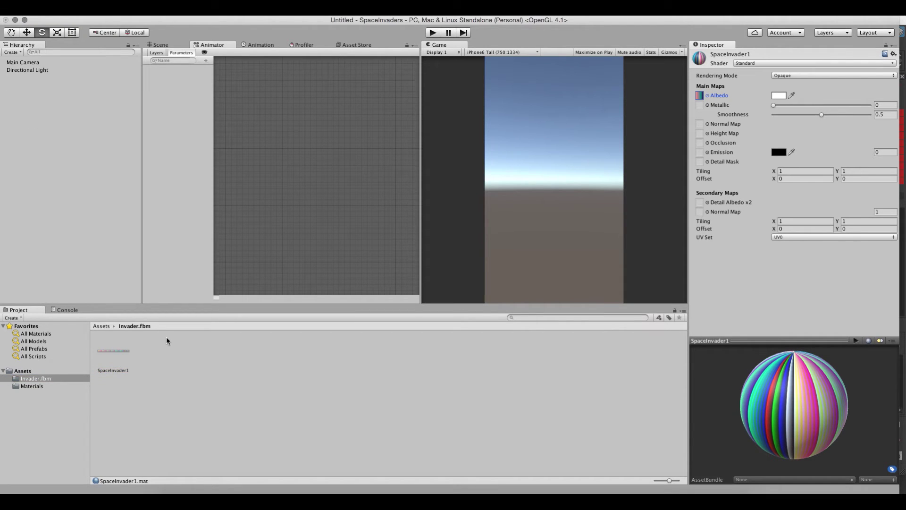
Step: Place the Invader model from the Assets folder into the scene and set its position to 0, 0, 0
click(29, 372)
click(115, 352)
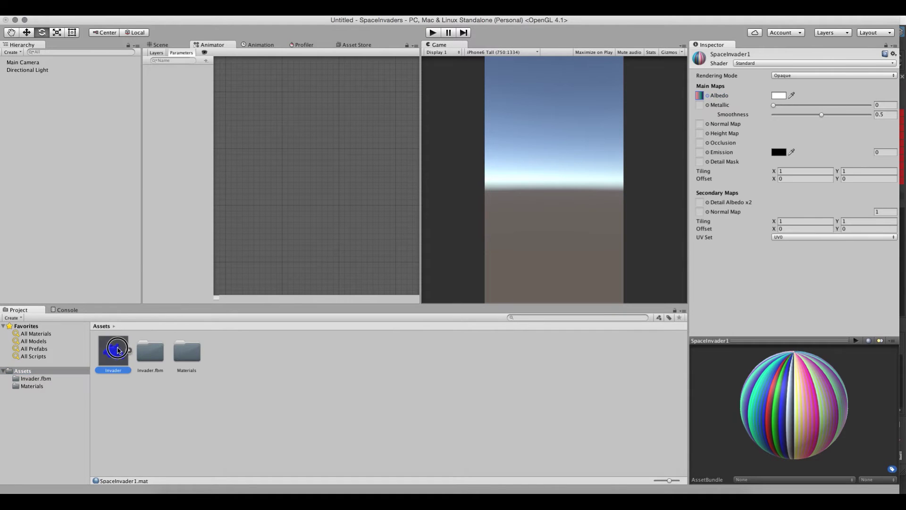
drag(117, 352, 268, 398)
click(159, 45)
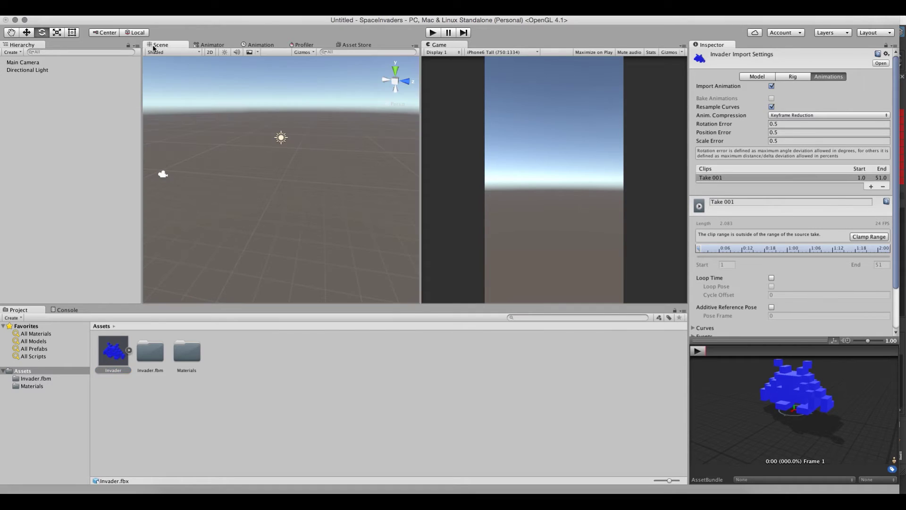
drag(122, 343, 267, 201)
click(797, 89)
text(0)
key(Tab)
text(0)
key(Tab)
text(0)
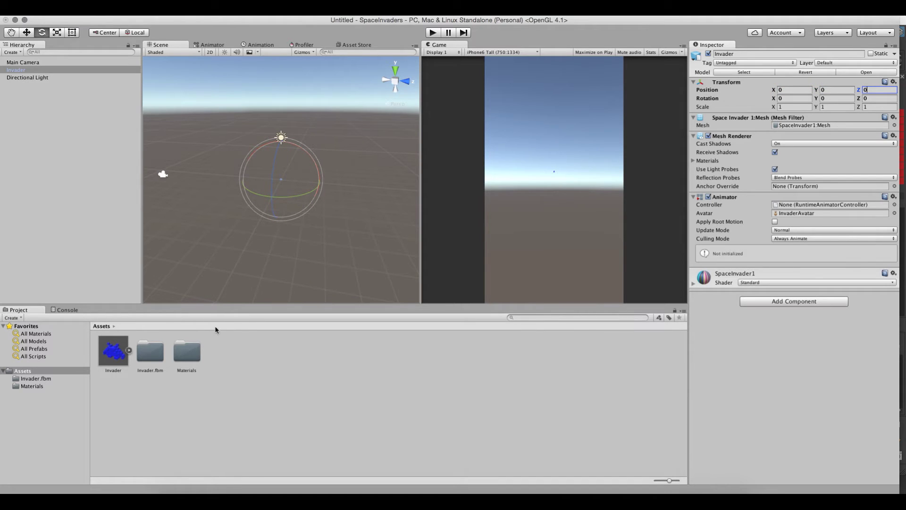
Step: Set the Scale Factor to 25 in the Invader model's import settings and apply it
click(130, 382)
click(115, 351)
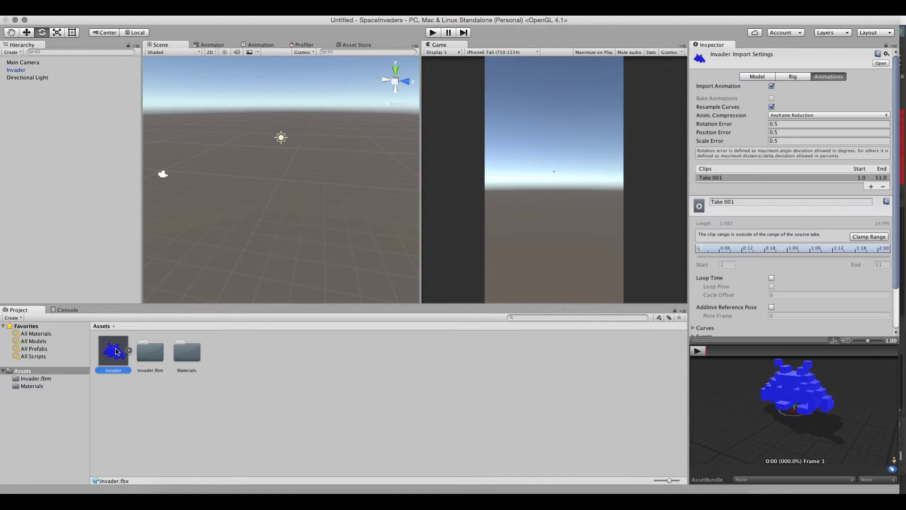
click(757, 77)
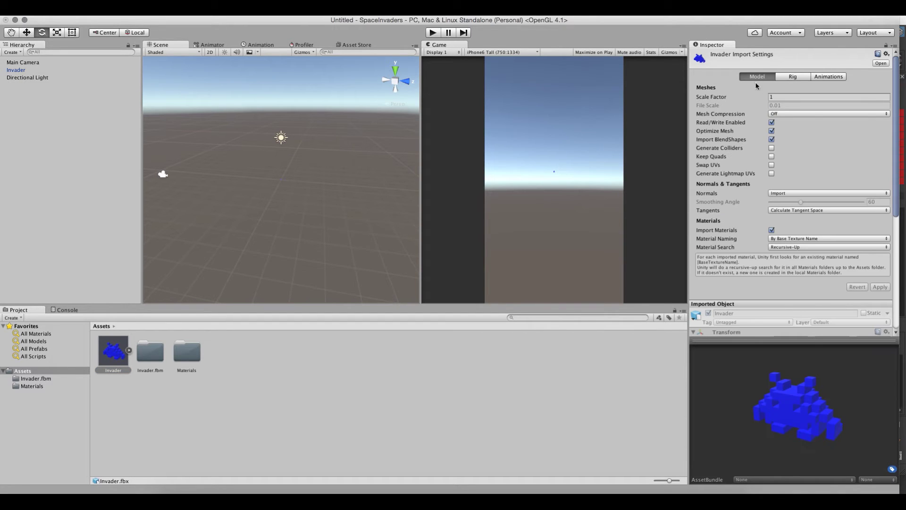
click(699, 95)
text(25)
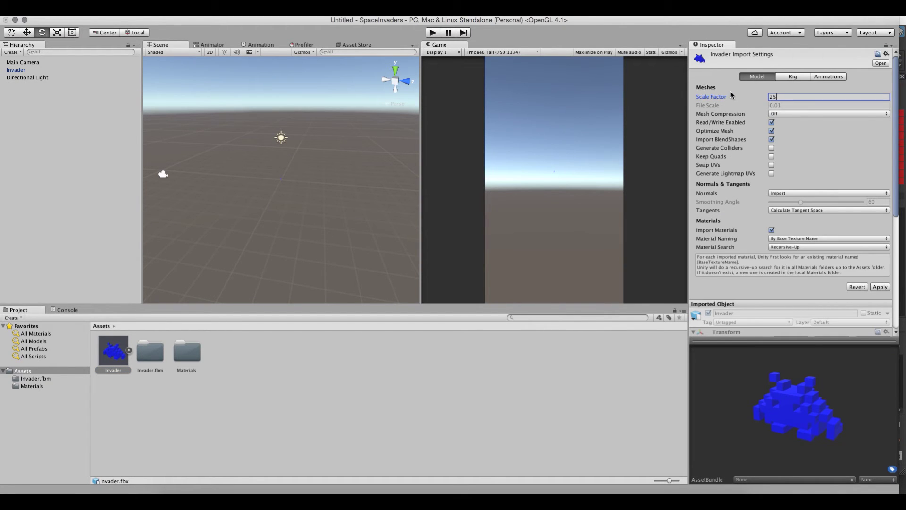
click(880, 287)
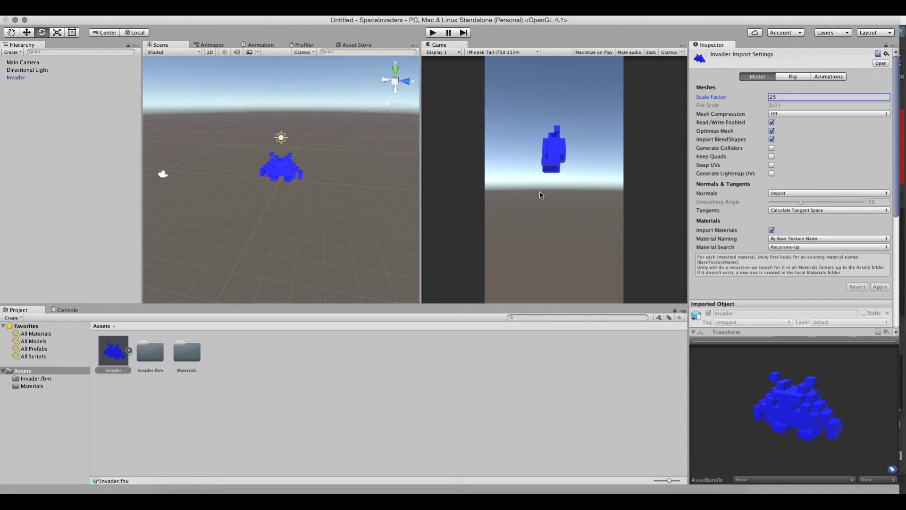
Step: Try rotating the Invader in the scene about its vertical axis to face the camera, undoing unwanted rotations
click(291, 171)
drag(294, 183, 416, 181)
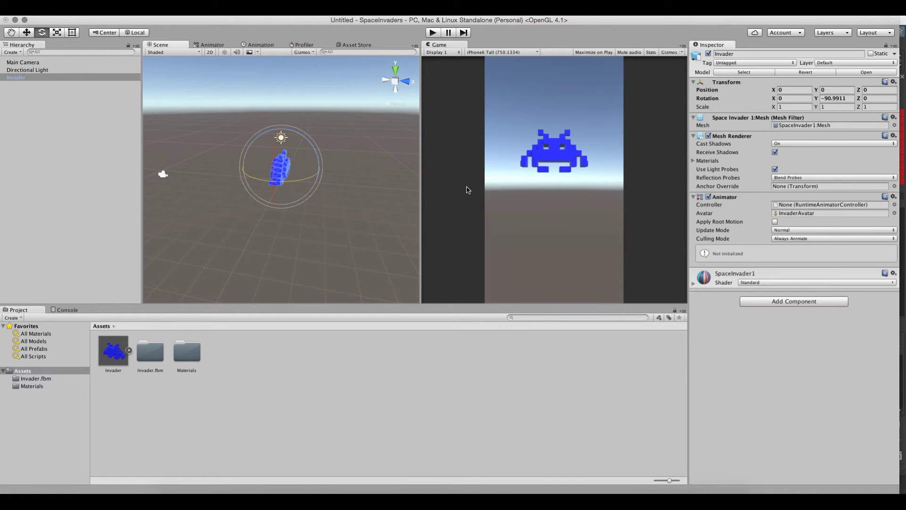
key(super+z)
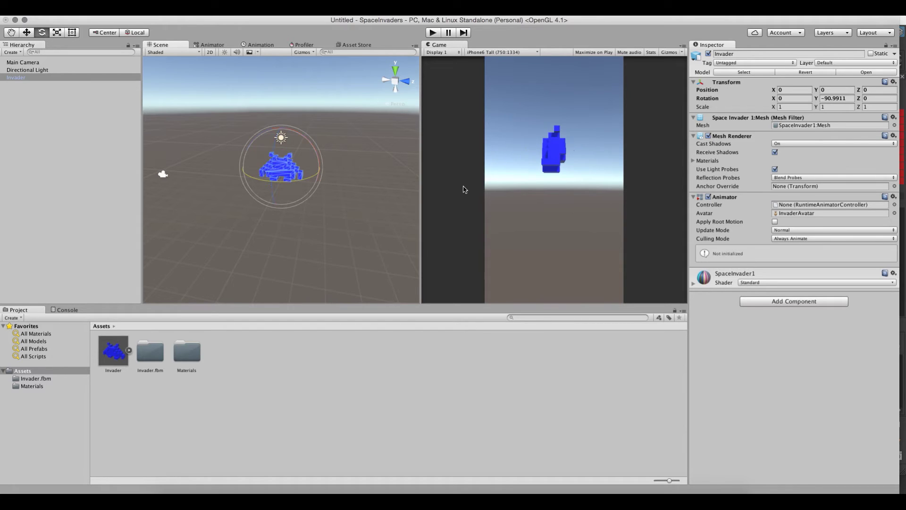
drag(292, 182, 429, 162)
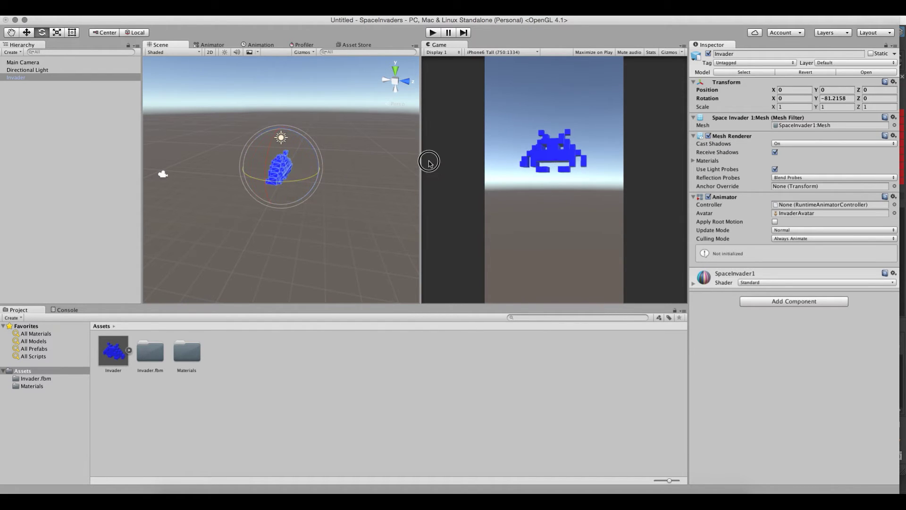
drag(316, 178, 190, 218)
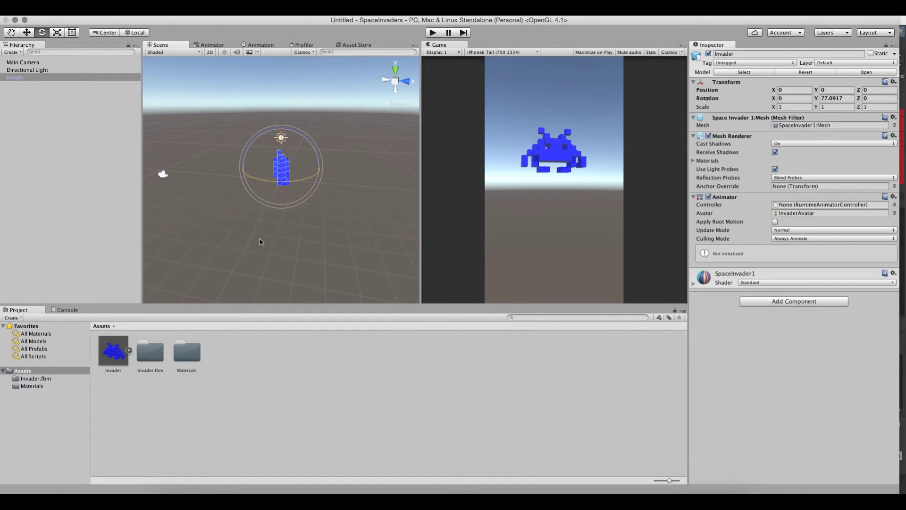
key(super+z)
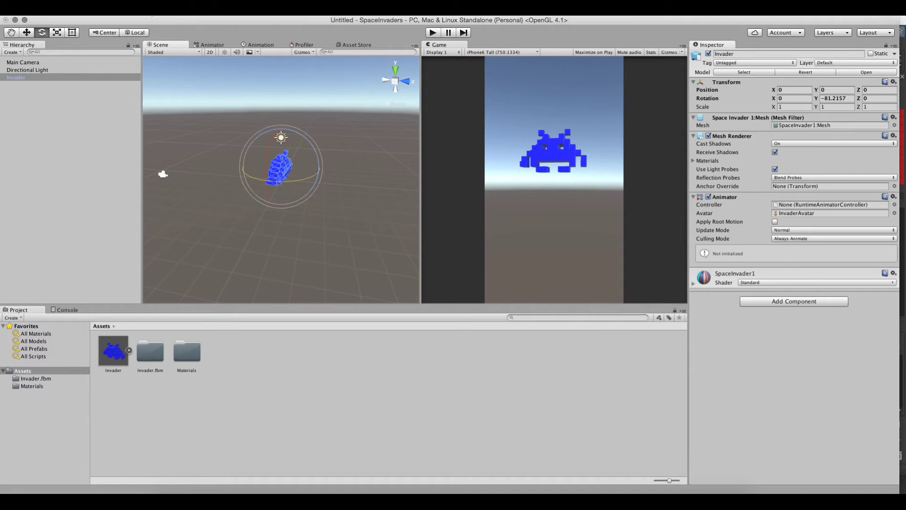
Step: Create an empty game object and name it InvaderWrapper
click(147, 13)
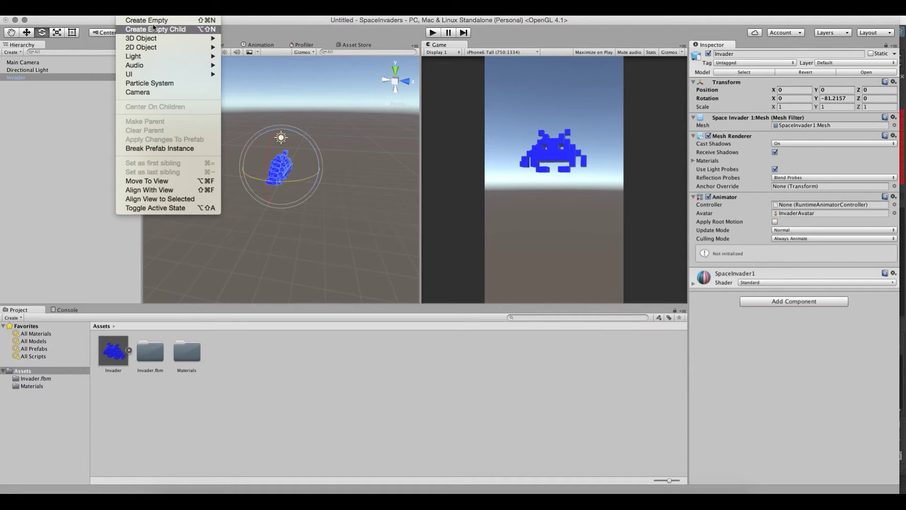
click(151, 21)
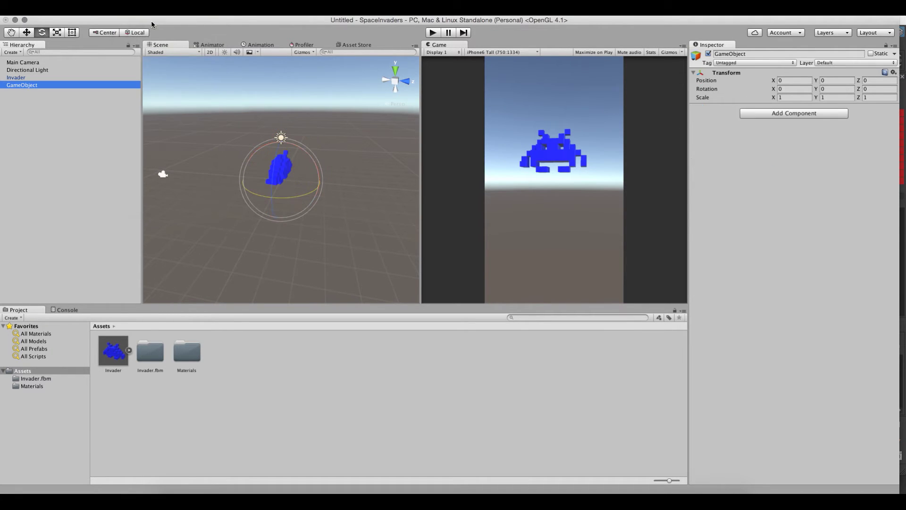
click(757, 53)
text(InvaderWrapper)
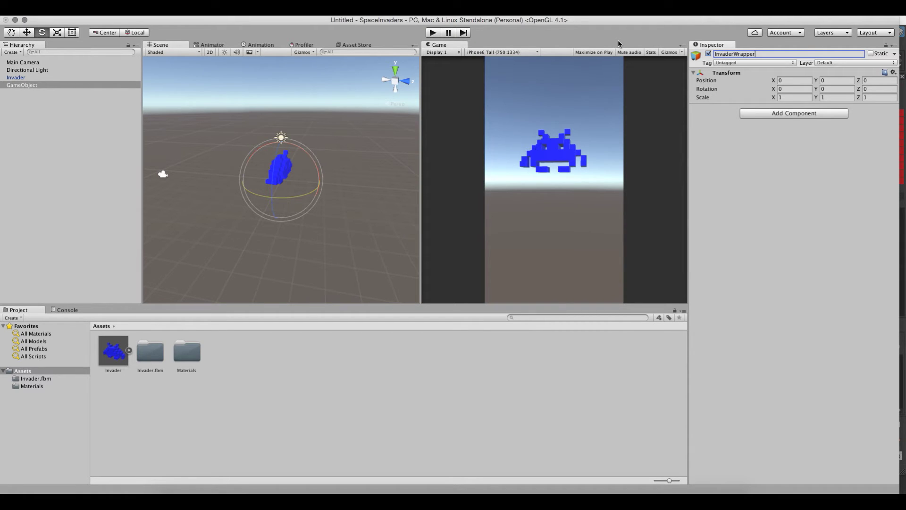
key(Return)
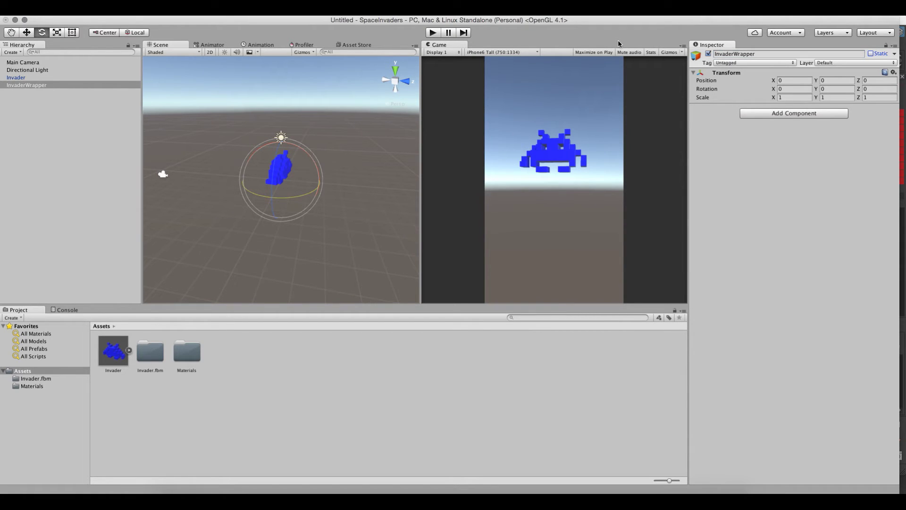
click(872, 53)
click(872, 54)
Step: Set the Invader's Y rotation to 0 and make it a child of InvaderWrapper
drag(14, 77, 18, 81)
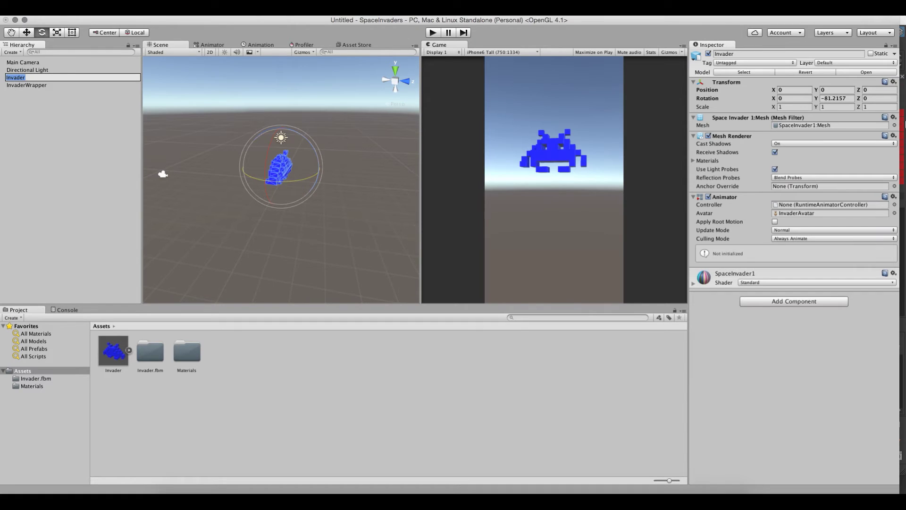
click(850, 99)
text(0)
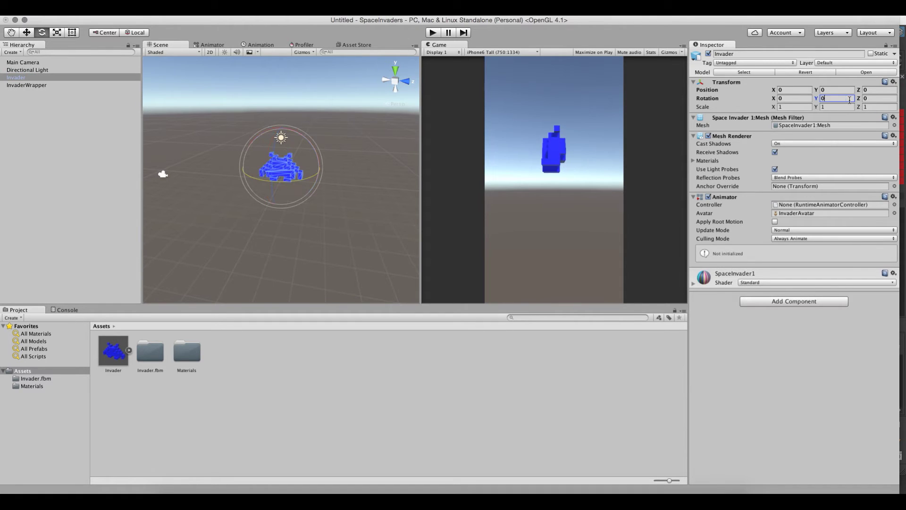
click(46, 86)
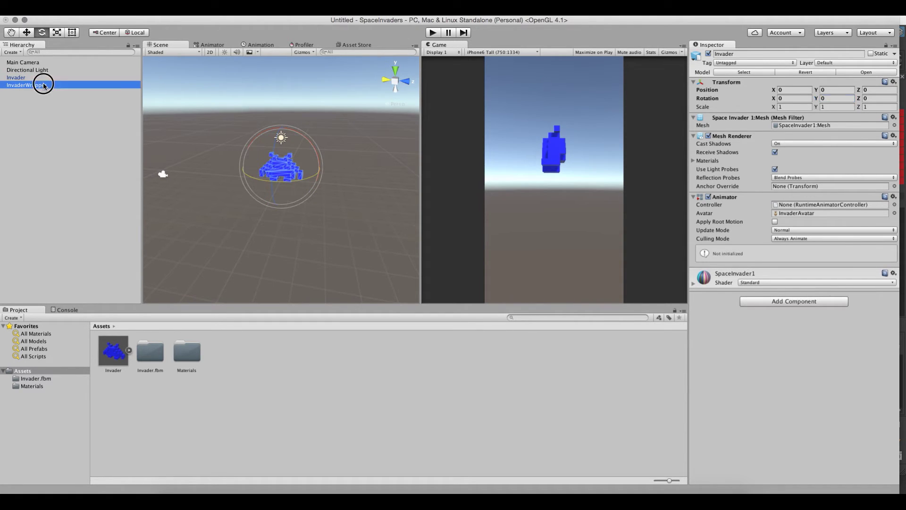
drag(9, 78, 16, 85)
click(3, 78)
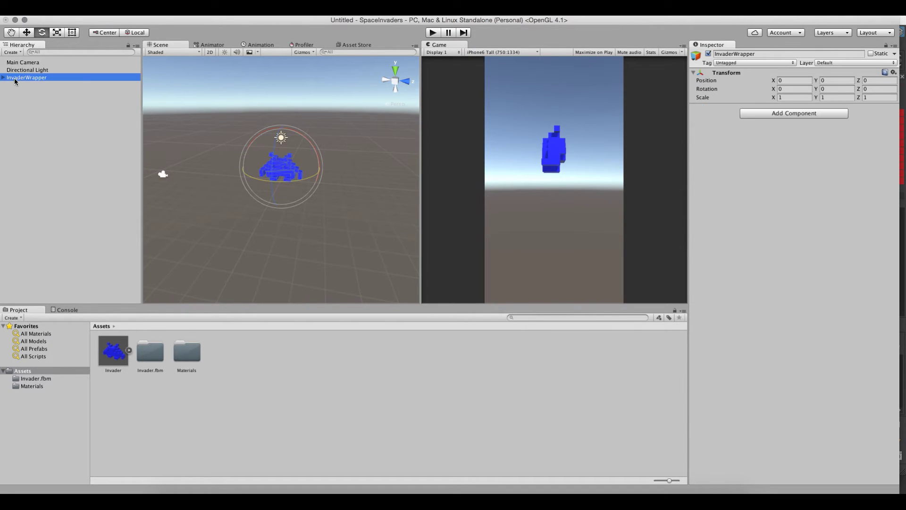
Step: Set InvaderWrapper's Y rotation to 90 and check the transform of the nested Invader
click(843, 90)
text(90)
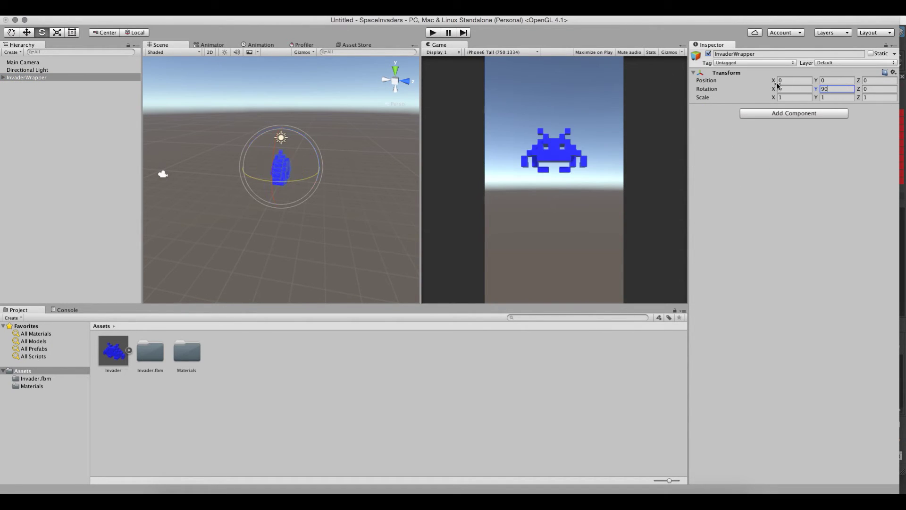
click(3, 78)
click(16, 86)
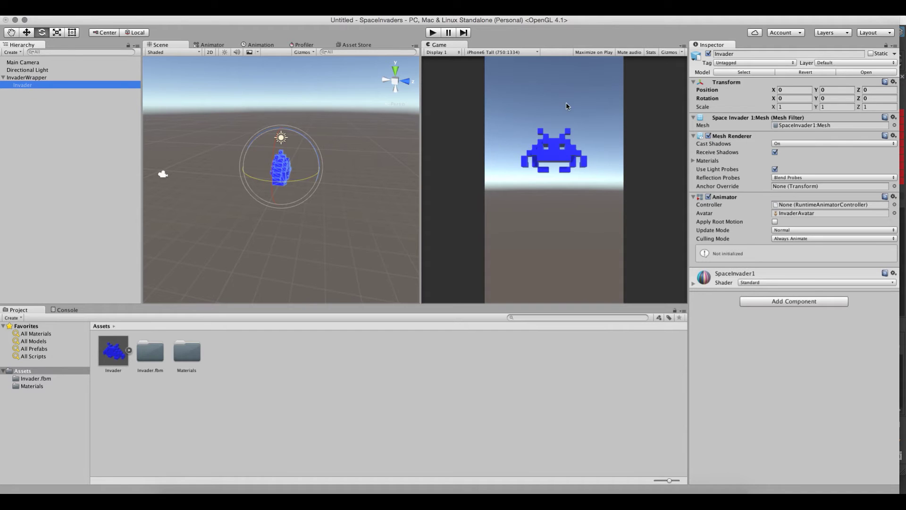
click(4, 78)
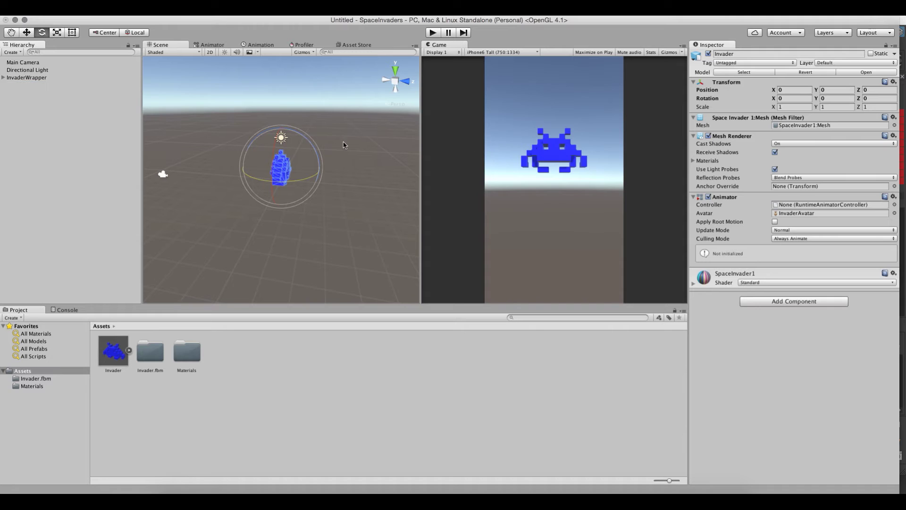
click(19, 81)
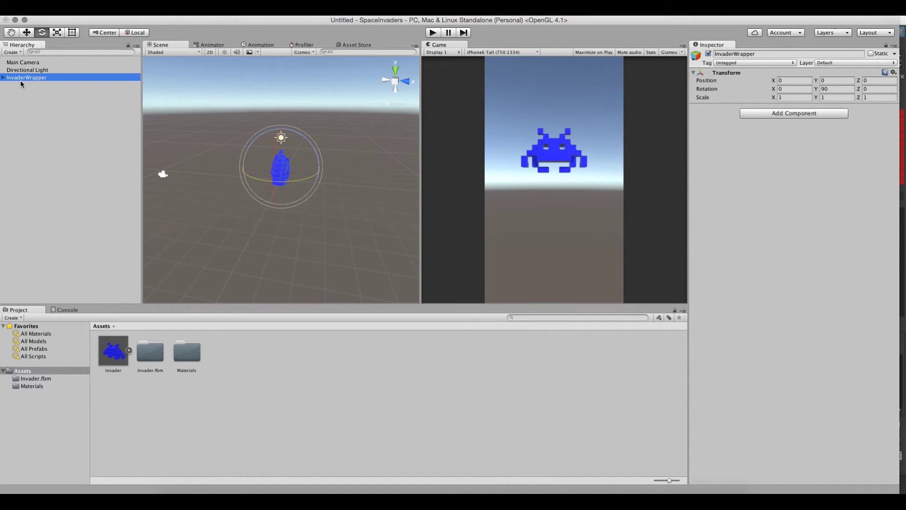
Step: Switch the rig's Animation Type to Legacy in the Invader model's import settings
click(112, 349)
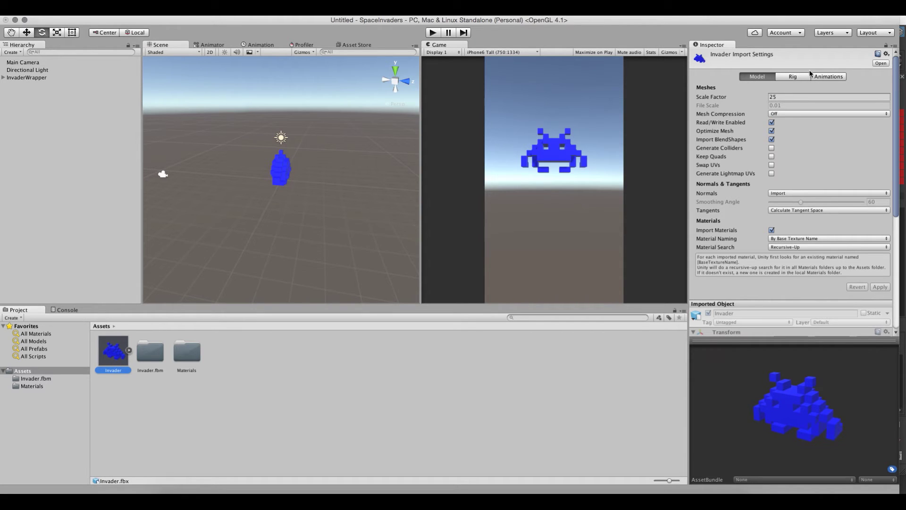
click(780, 78)
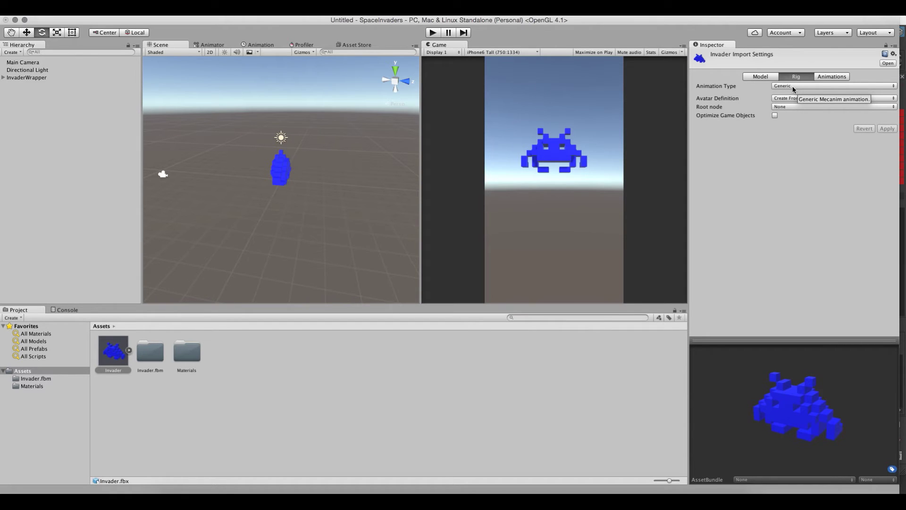
click(793, 88)
click(793, 81)
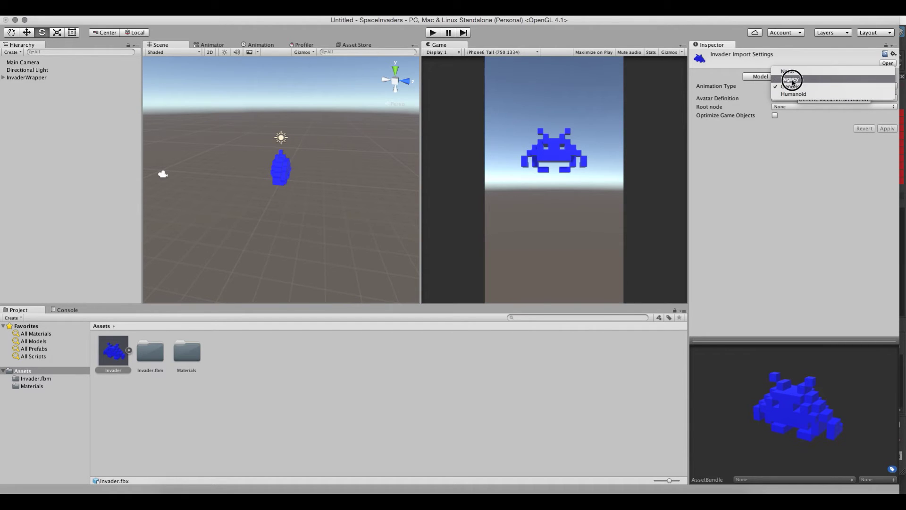
click(793, 85)
click(784, 88)
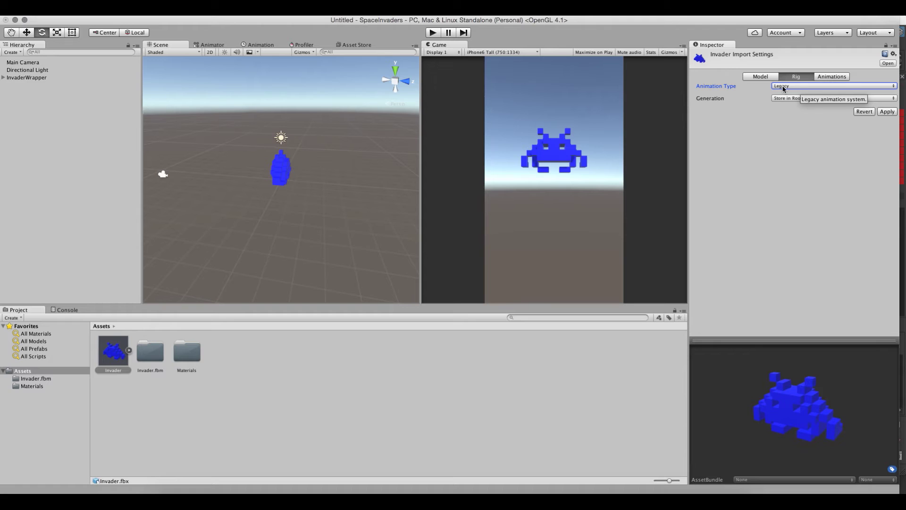
Step: Set the Invader rig's Animation Type to Generic and apply the import settings
click(784, 88)
click(788, 95)
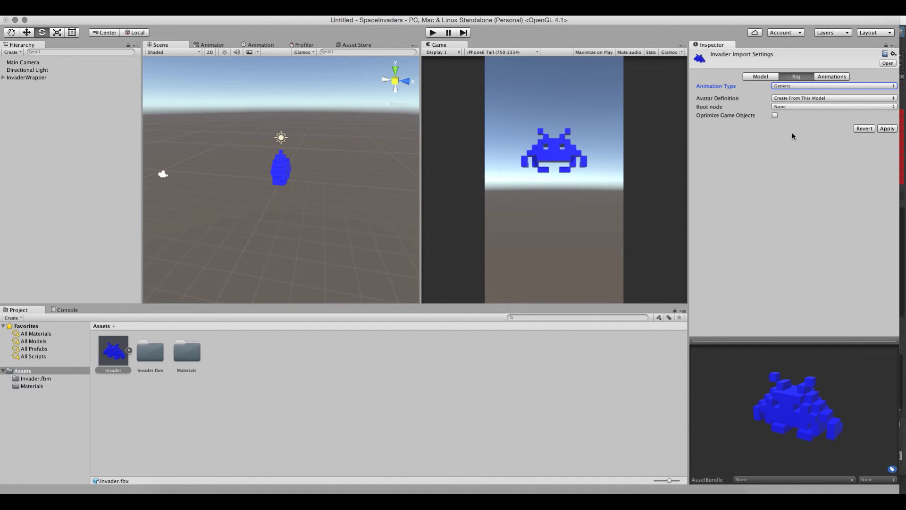
click(887, 129)
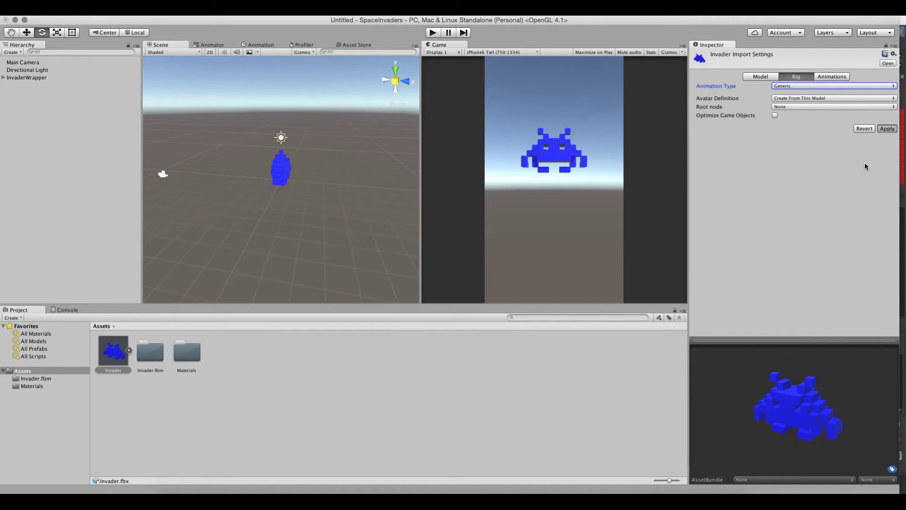
Step: Set the Invader's animation compression to Optimal and preview the Take 001 clip
click(823, 74)
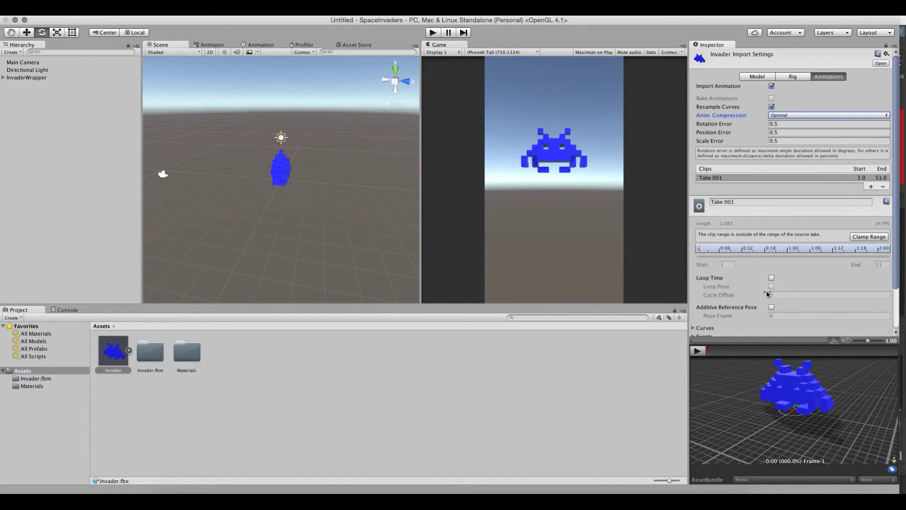
click(698, 350)
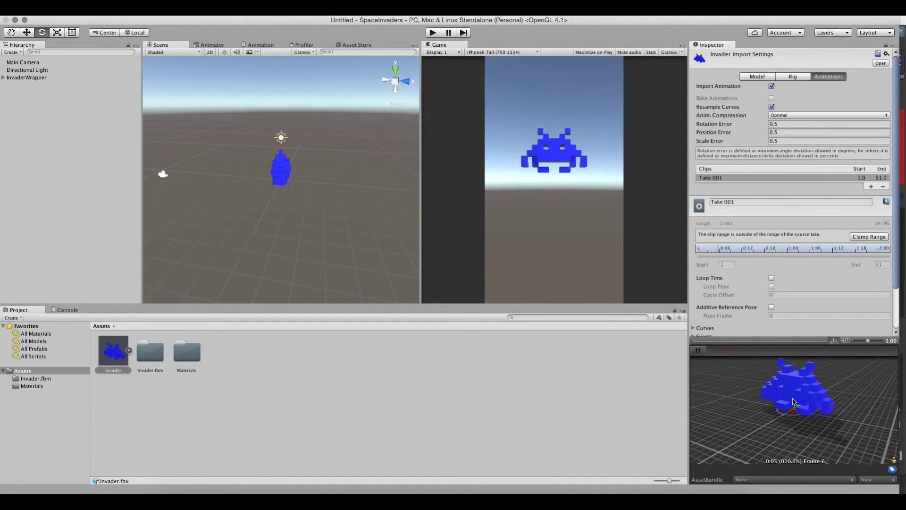
click(702, 352)
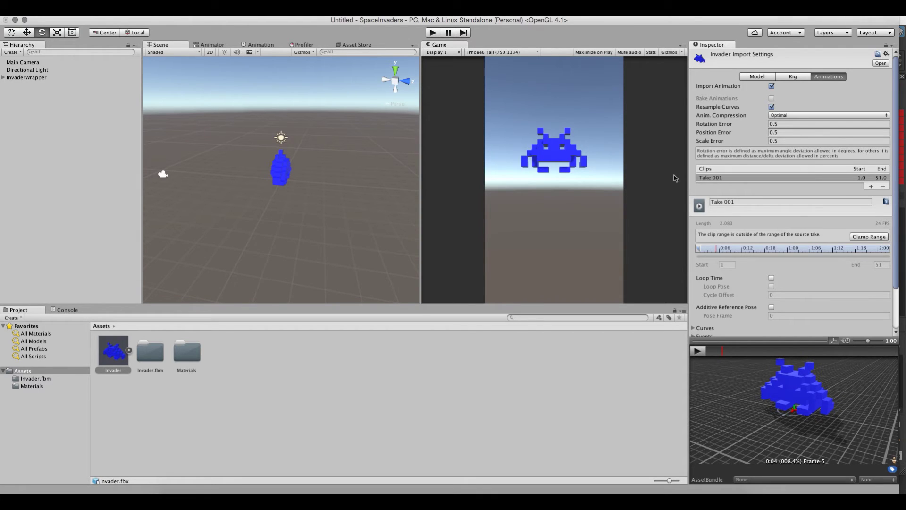
Step: Rename the Take 001 animation clip to Idel
click(760, 204)
text(Idel)
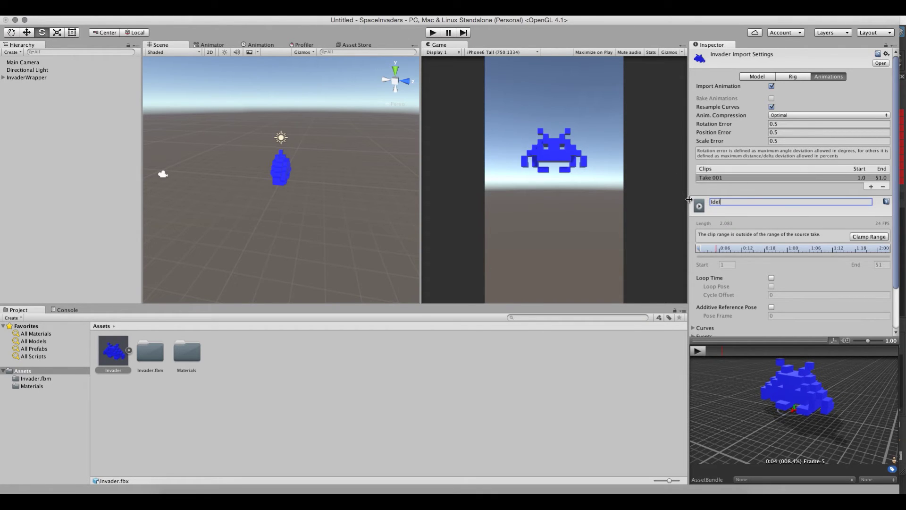
key(Tab)
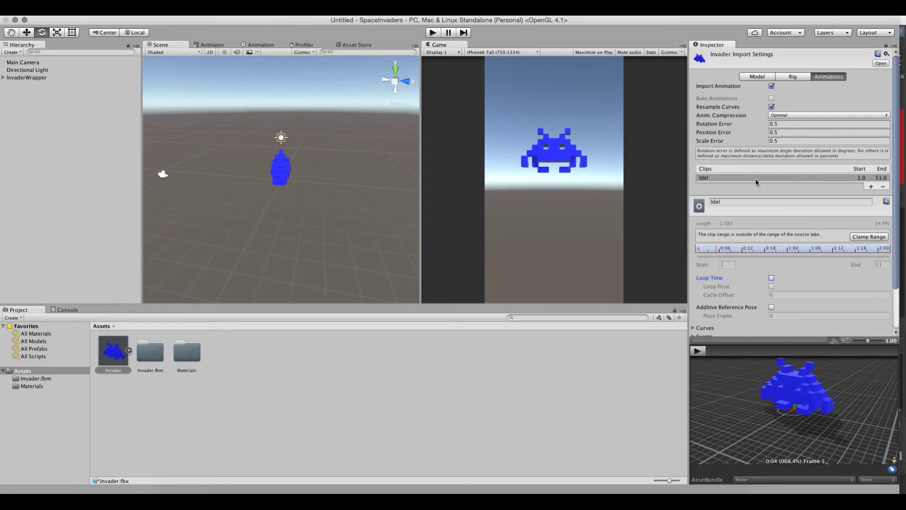
Step: Correct the animation clip's name to Idle in the Invader's import settings
click(740, 201)
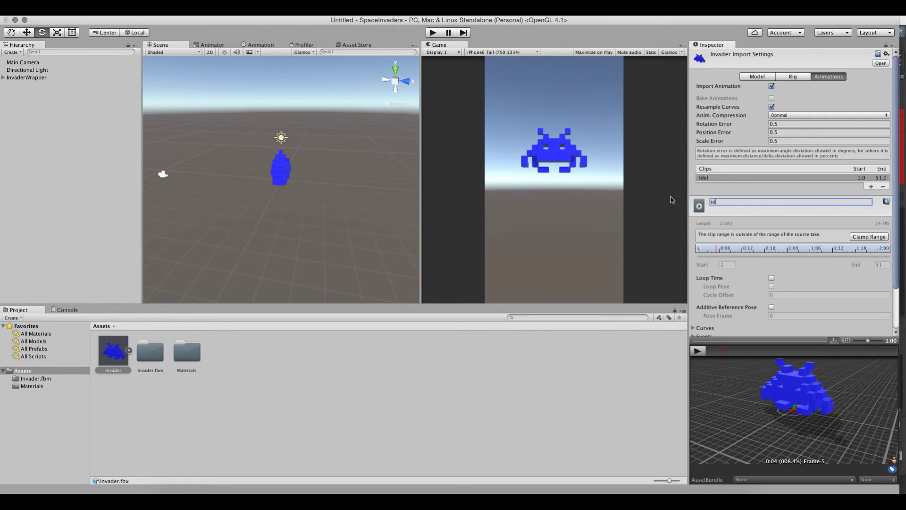
text(Idle)
key(Tab)
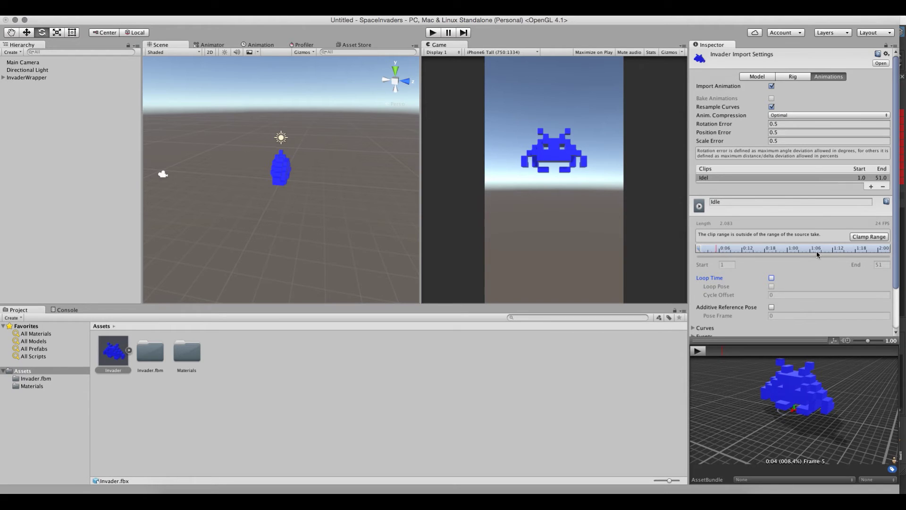
Step: Clamp the Idle clip's range to the source take and shorten it to end at frame 2
click(858, 238)
drag(888, 232, 706, 233)
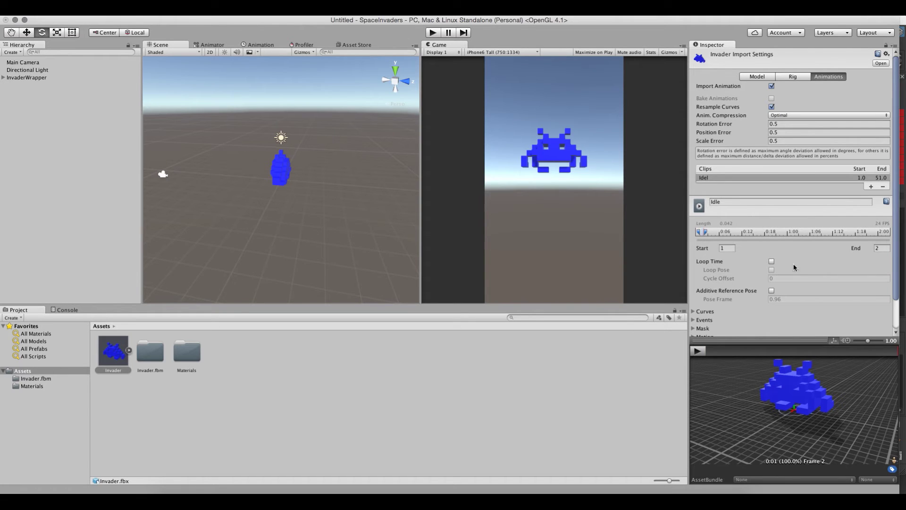
scroll(824, 266, down, 3)
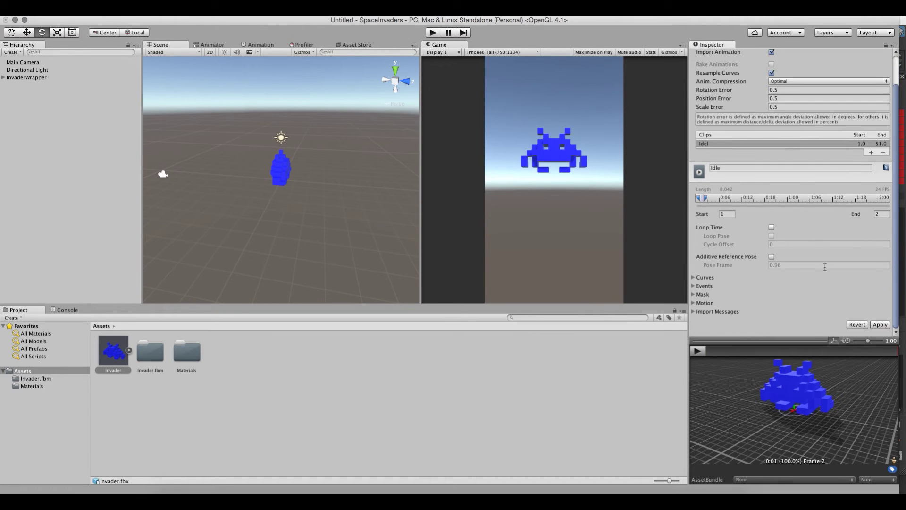
scroll(852, 236, up, 3)
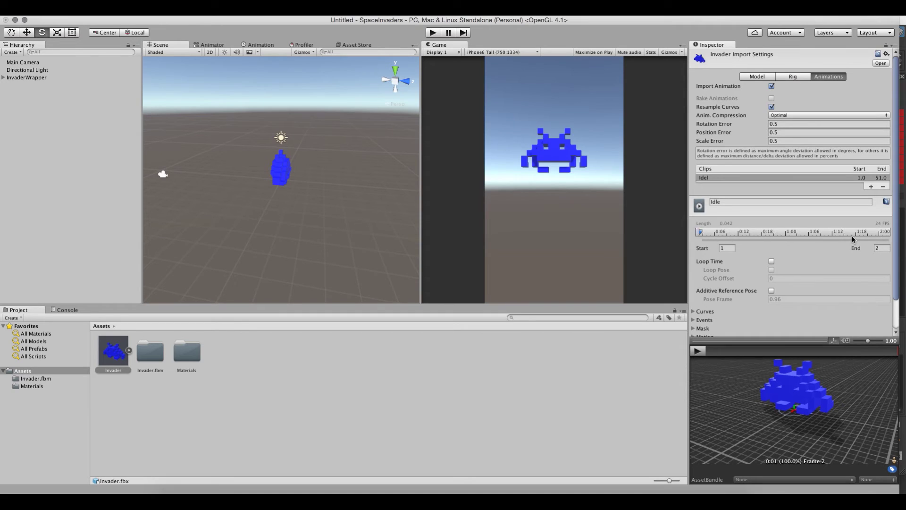
Step: Add a second animation clip named Sway and apply the import settings
click(872, 187)
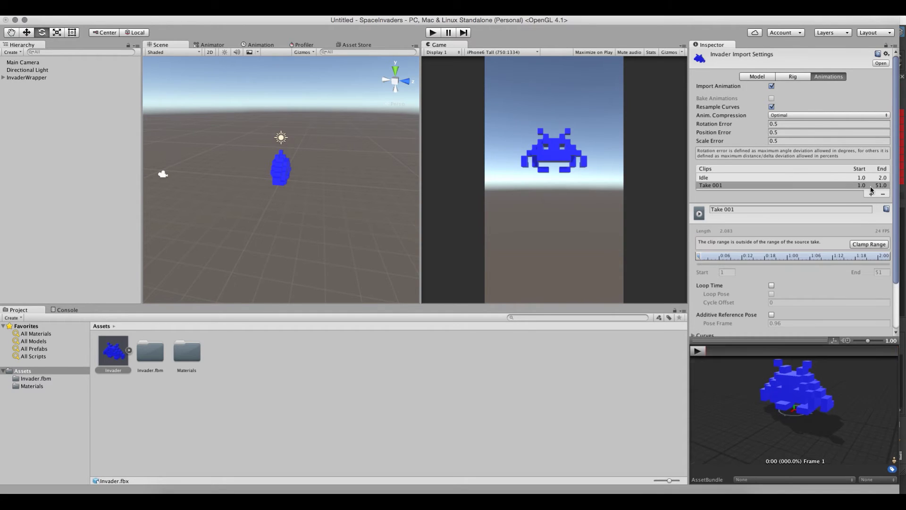
click(754, 209)
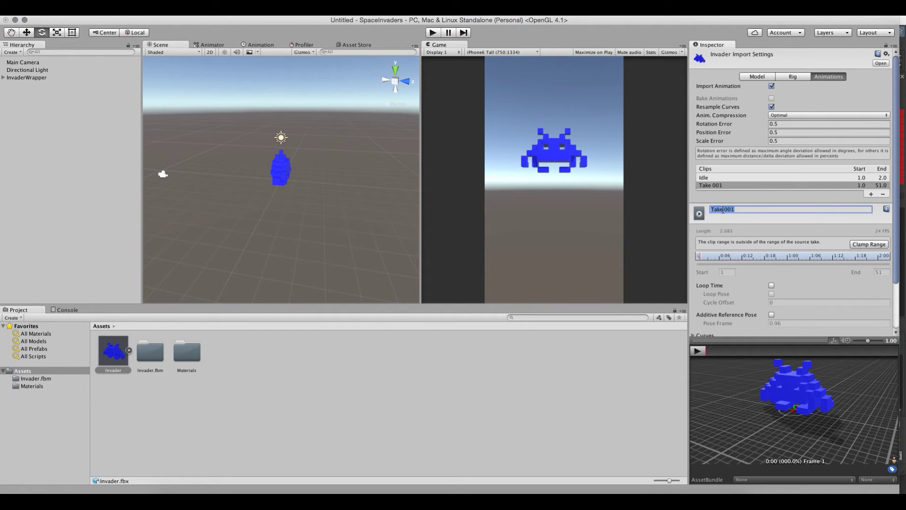
text(Sway)
key(Tab)
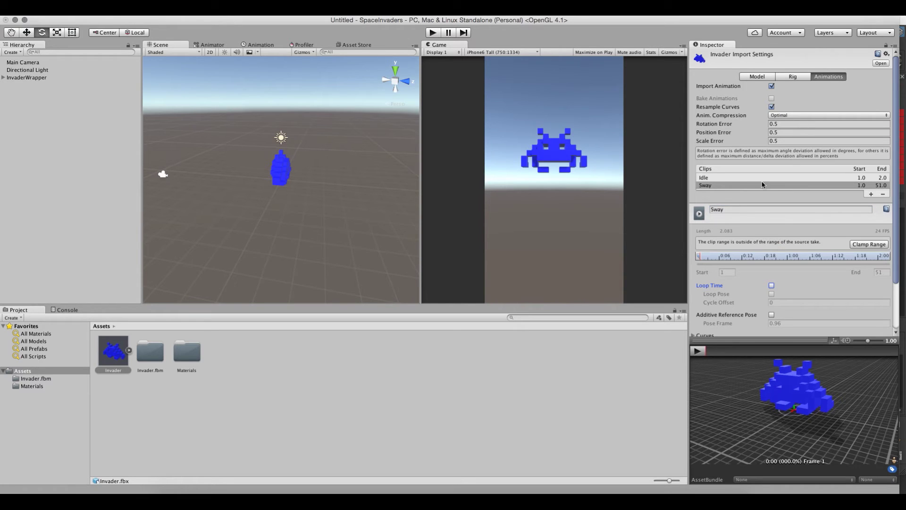
scroll(880, 299, down, 3)
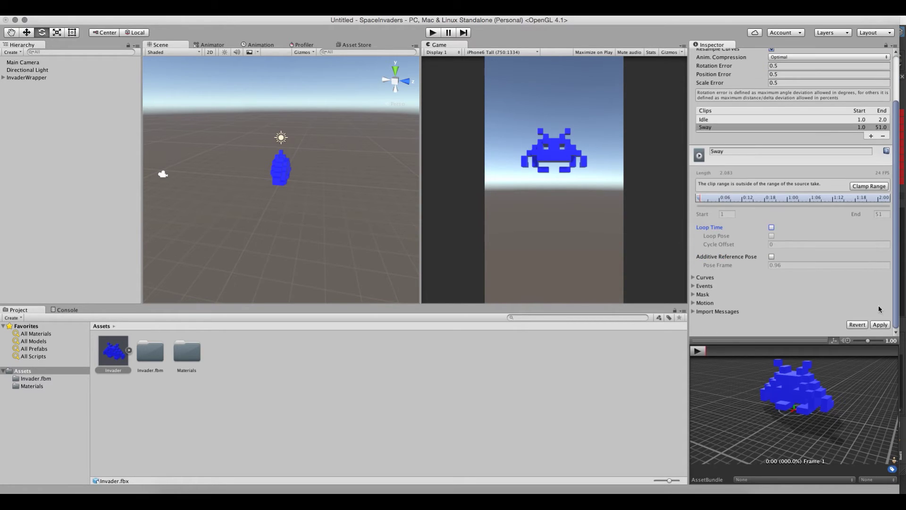
click(880, 325)
scroll(786, 253, up, 3)
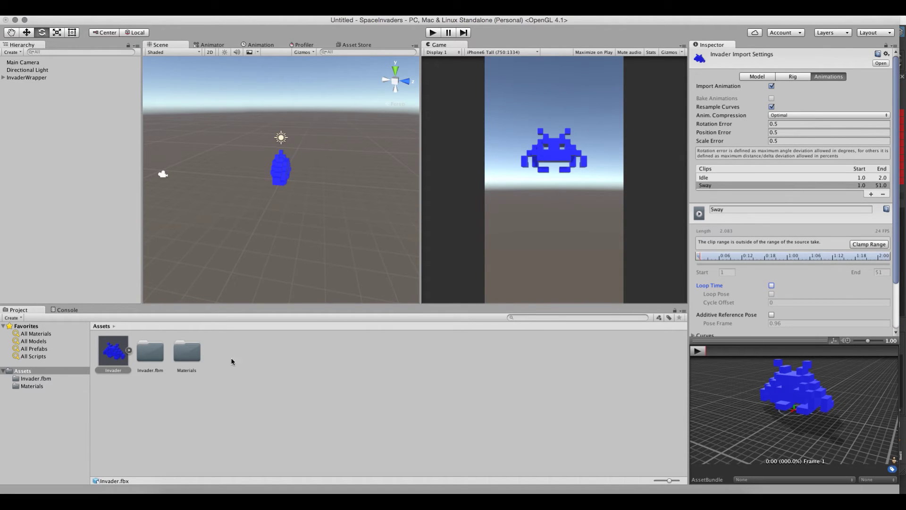
Step: Expand the Invader asset's contents and preview its Idle and Sway clips
click(129, 350)
click(188, 354)
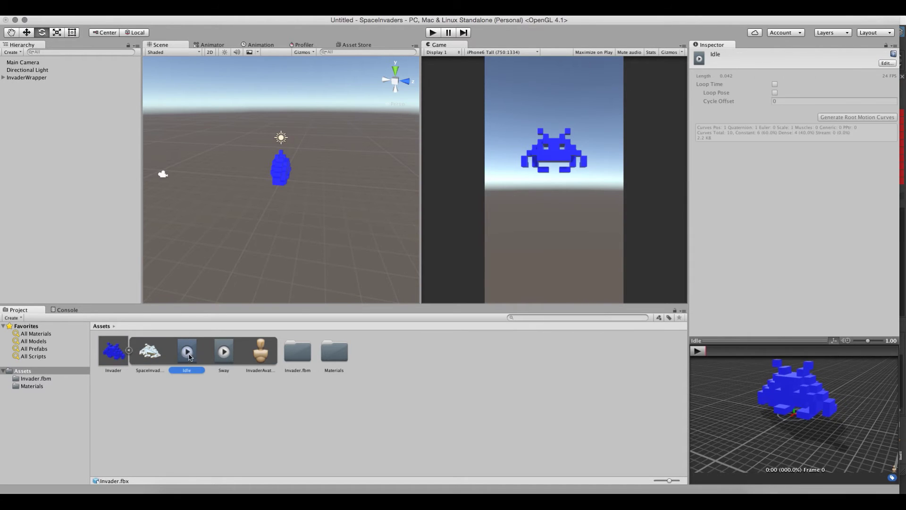
click(221, 359)
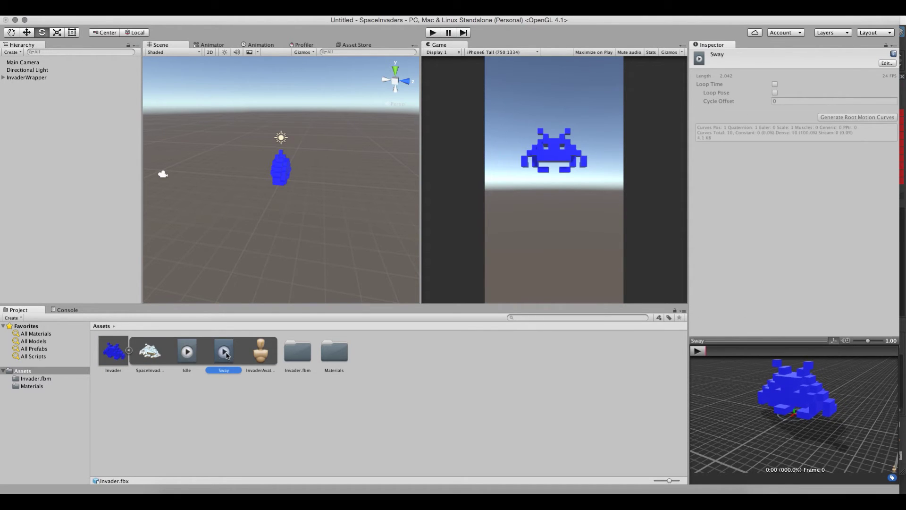
click(196, 355)
click(697, 351)
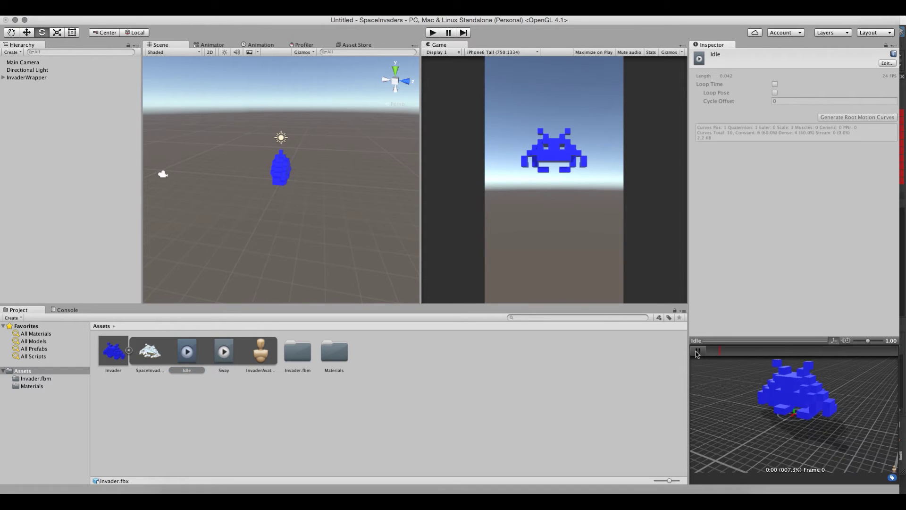
click(226, 354)
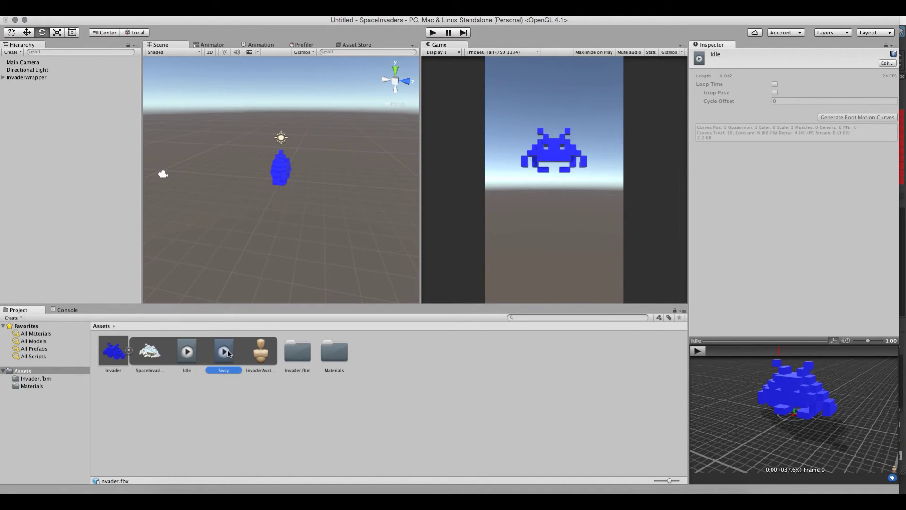
click(698, 351)
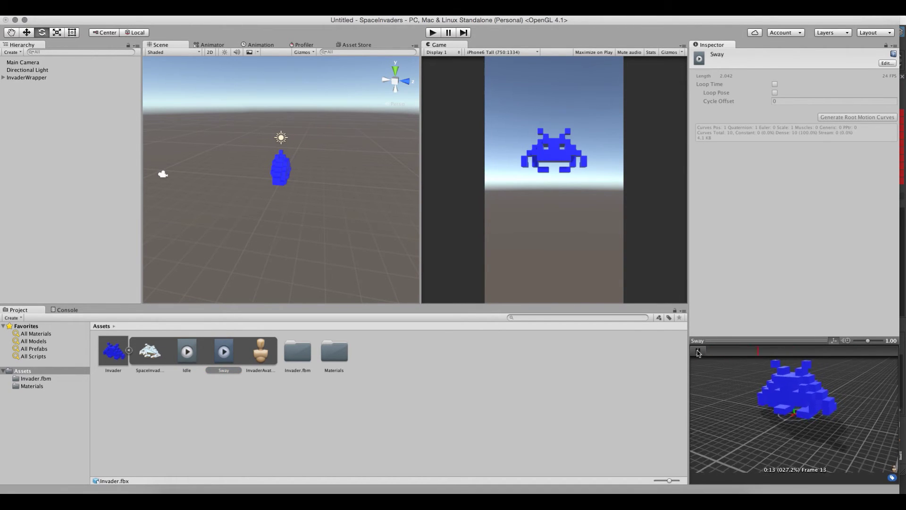
click(697, 351)
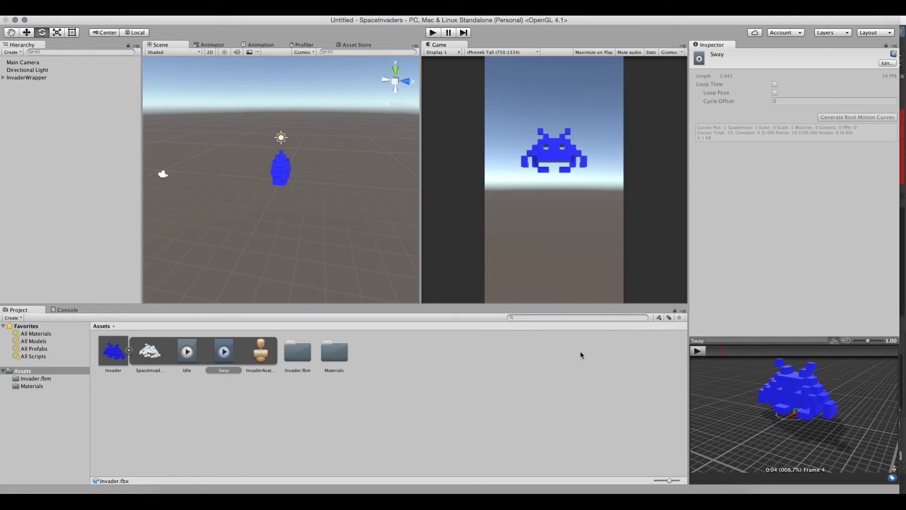
Step: Clamp the Invader's Sway clip, set its range to frames 3–26, and apply the import settings
click(111, 355)
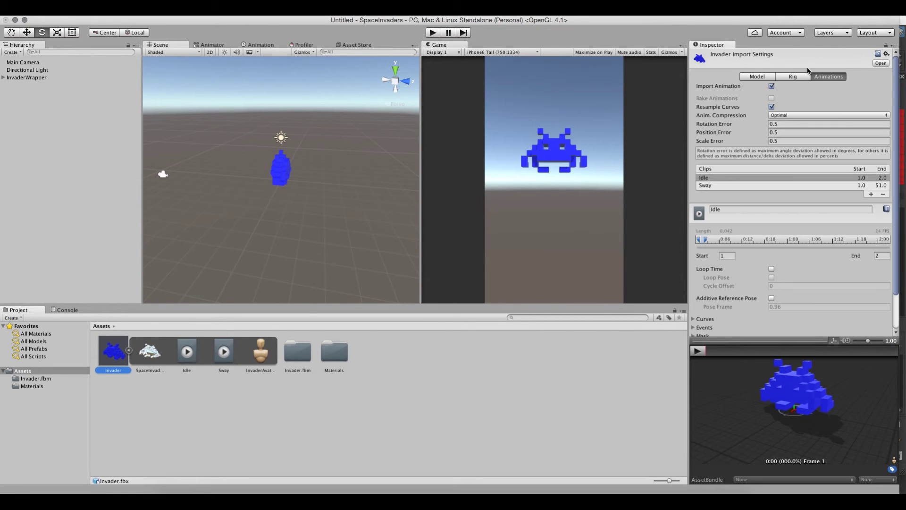
click(706, 185)
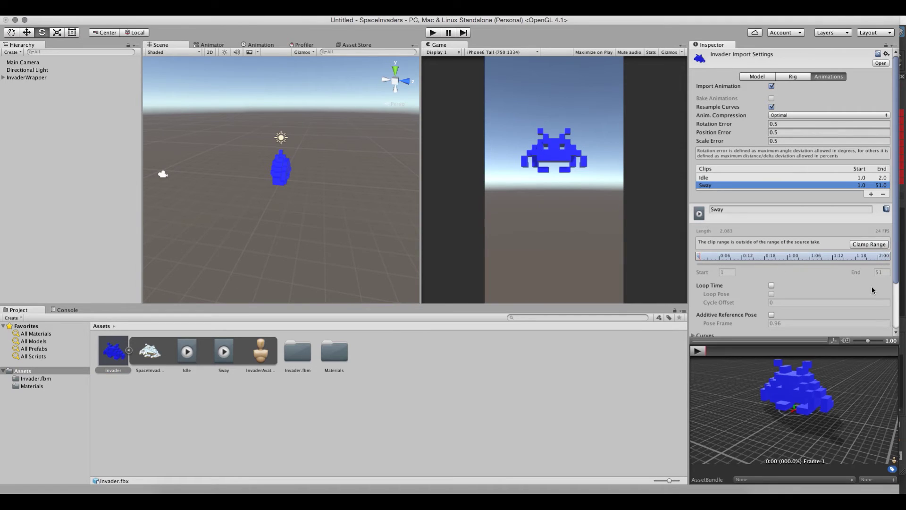
drag(887, 240, 884, 242)
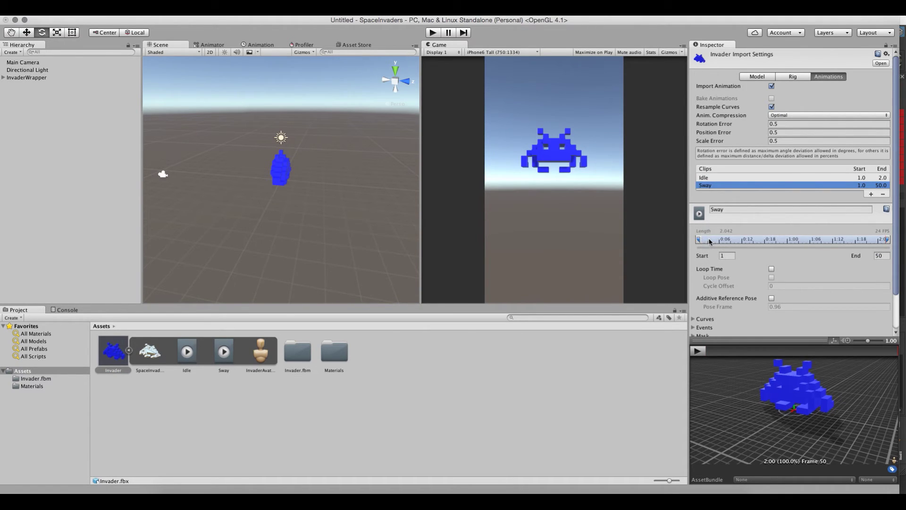
mouse_move(700, 240)
mouse_down()
mouse_move(810, 242)
mouse_move(794, 239)
mouse_up()
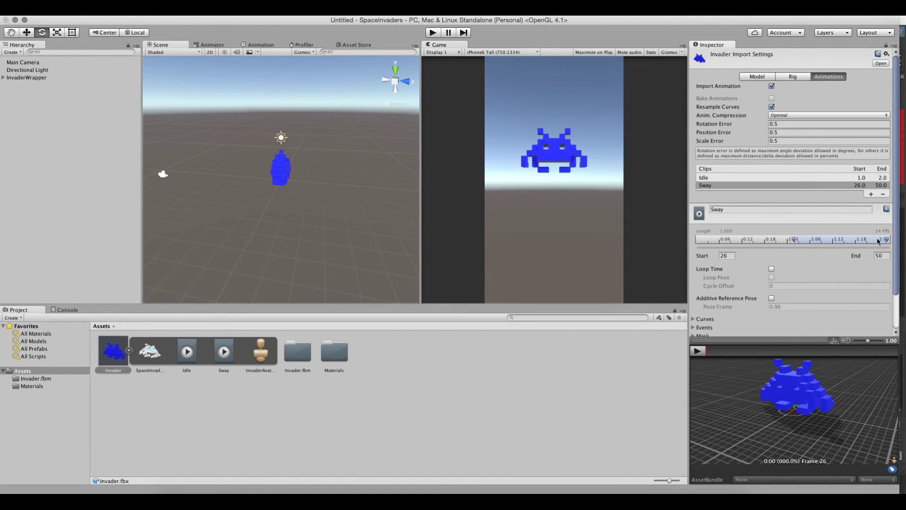
drag(886, 239, 706, 242)
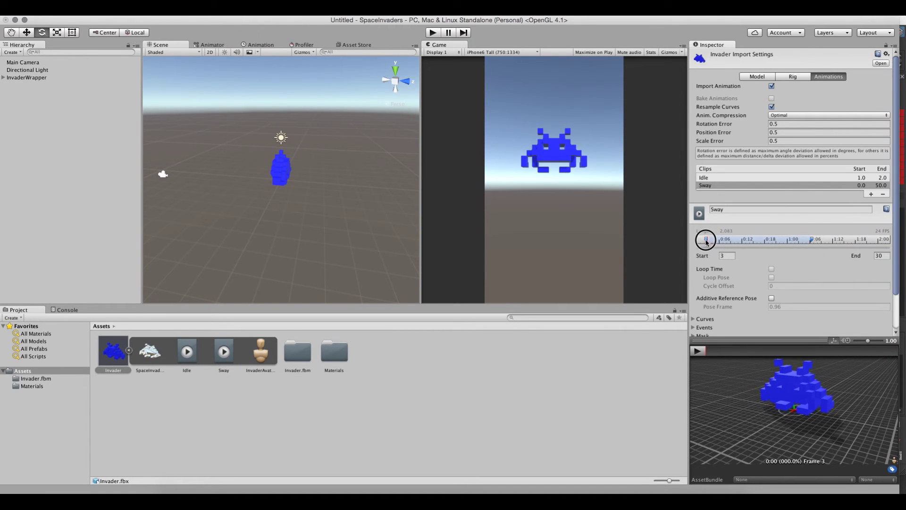
mouse_move(812, 242)
mouse_down()
mouse_move(699, 241)
mouse_move(796, 245)
mouse_up()
scroll(746, 313, down, 3)
click(879, 326)
scroll(858, 248, up, 3)
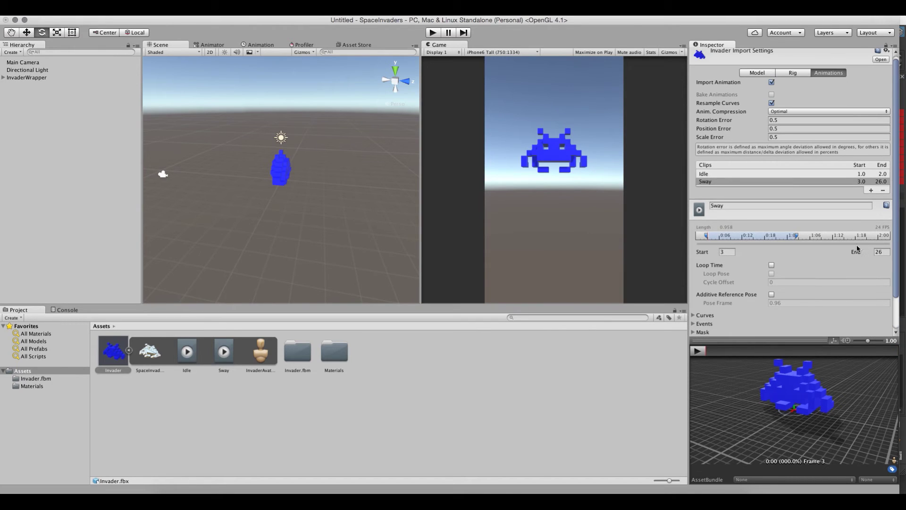
Step: Add a third animation clip to the Invader and name it Jump
click(871, 191)
click(708, 213)
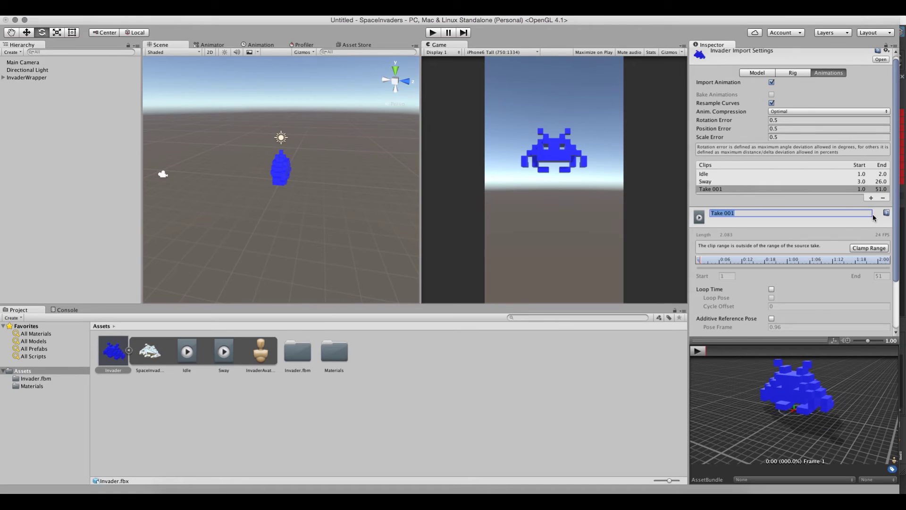
text(Jump)
key(Return)
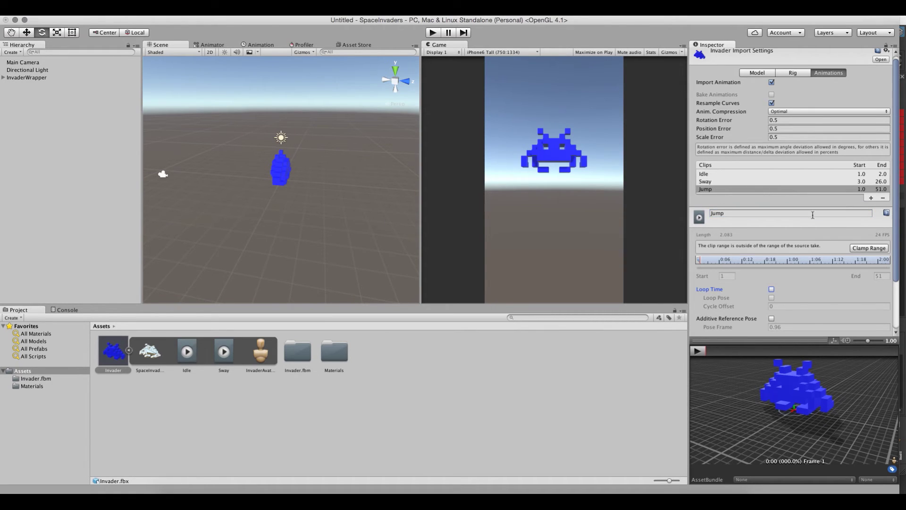
Step: Clamp the Jump clip, set its range to frames 37–50, and apply the import settings
drag(893, 258, 876, 251)
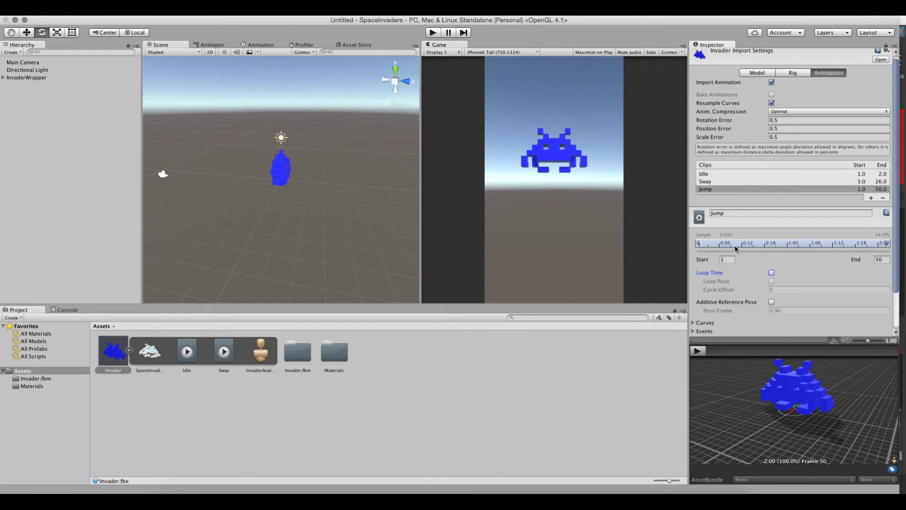
mouse_move(699, 245)
mouse_down()
mouse_move(846, 249)
mouse_move(836, 252)
mouse_up()
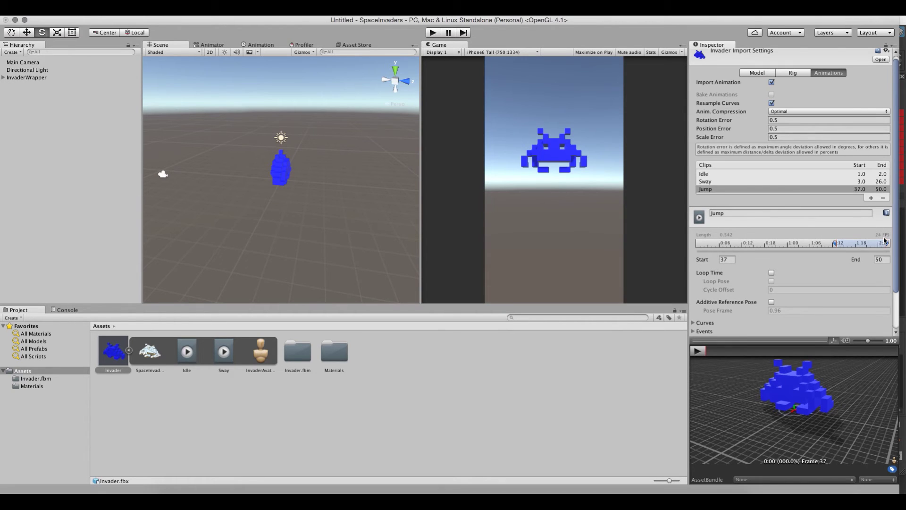
scroll(863, 282, down, 5)
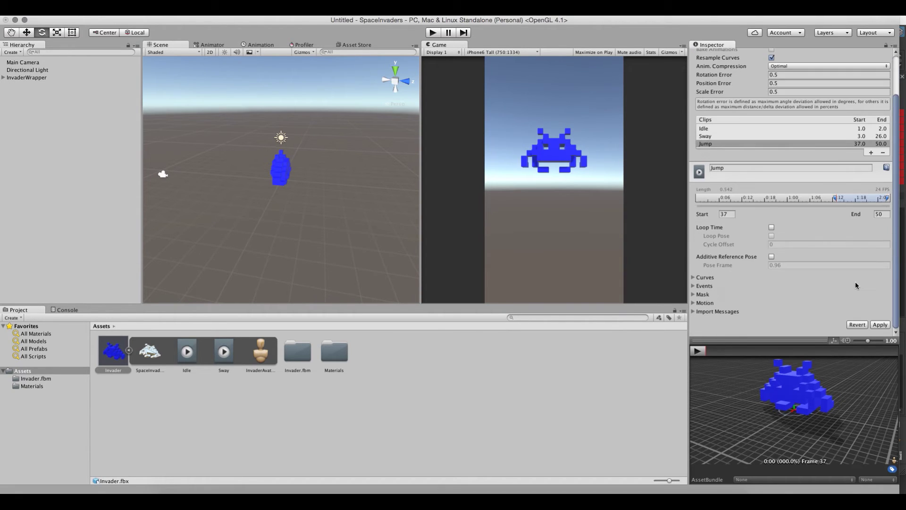
click(880, 325)
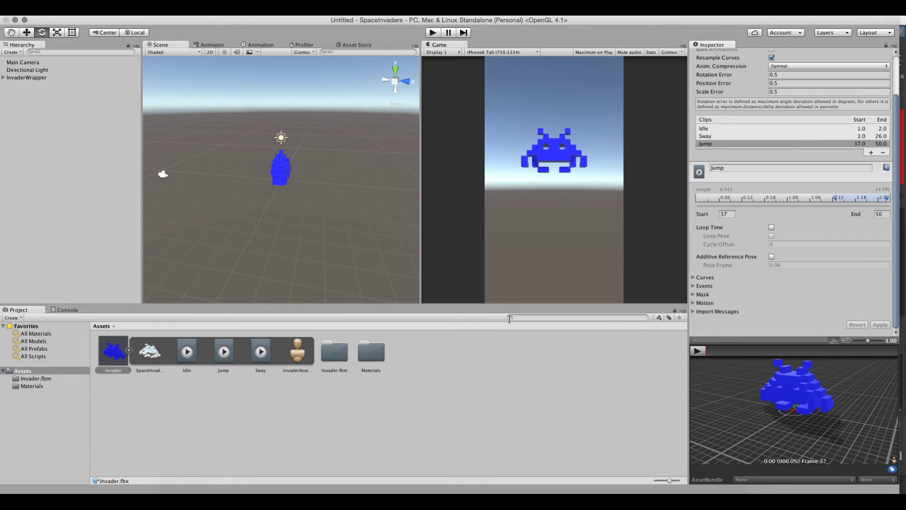
Step: Check the Idle, Jump and Sway clip assets and briefly test-run the scene
click(187, 359)
click(224, 354)
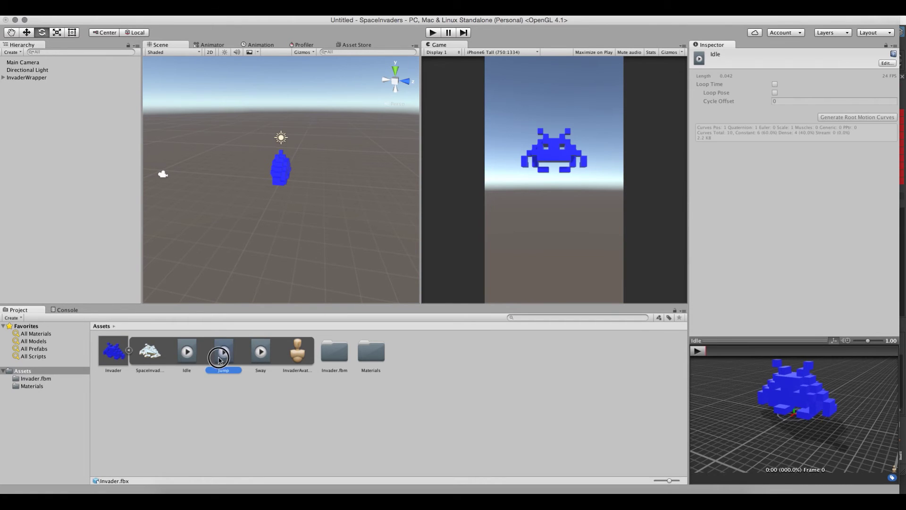
click(261, 354)
click(436, 34)
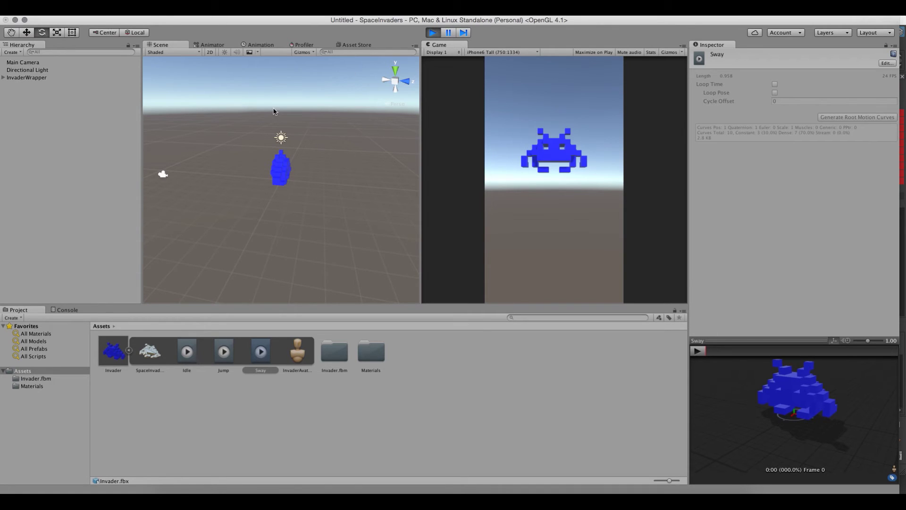
click(433, 32)
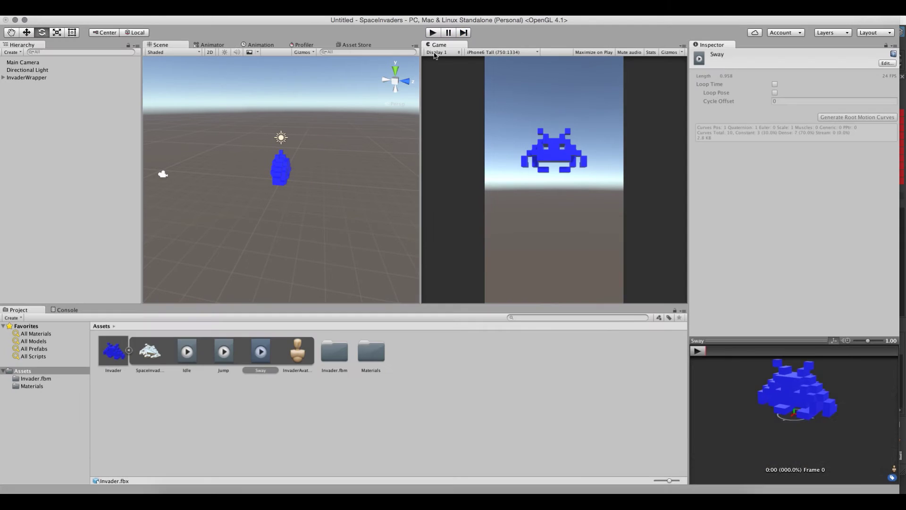
Step: Show the Animator view and inspect the Animator component of the Invader inside InvaderWrapper
click(212, 44)
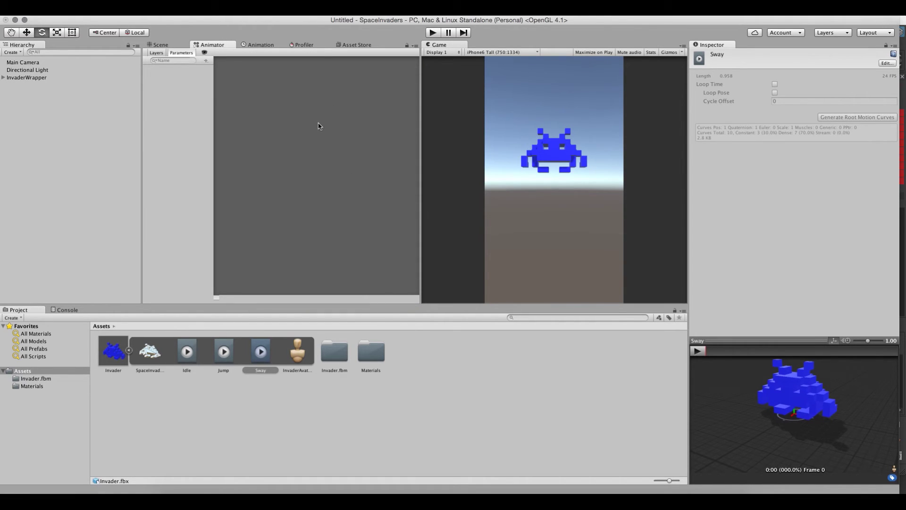
click(3, 77)
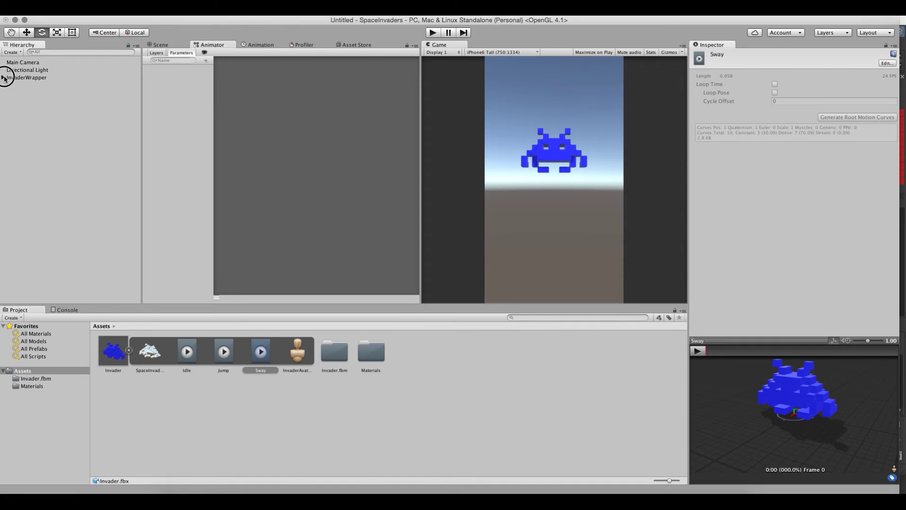
click(15, 85)
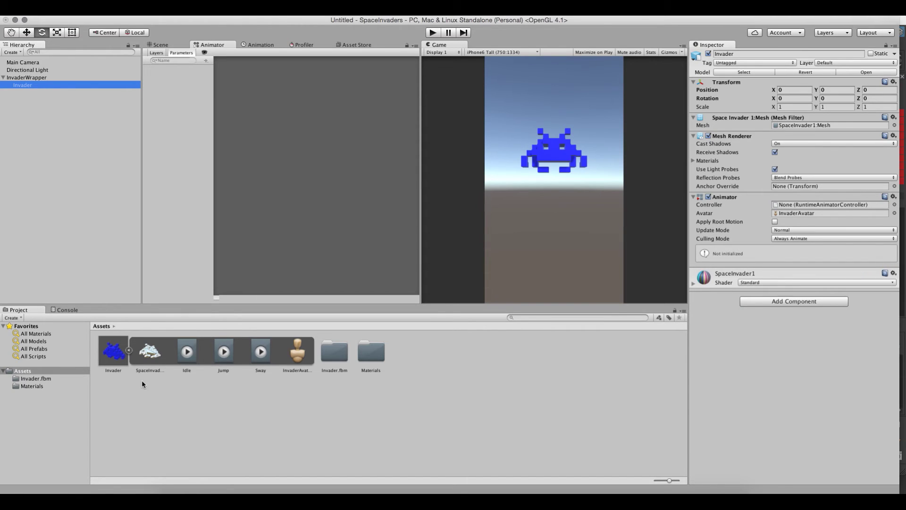
click(718, 199)
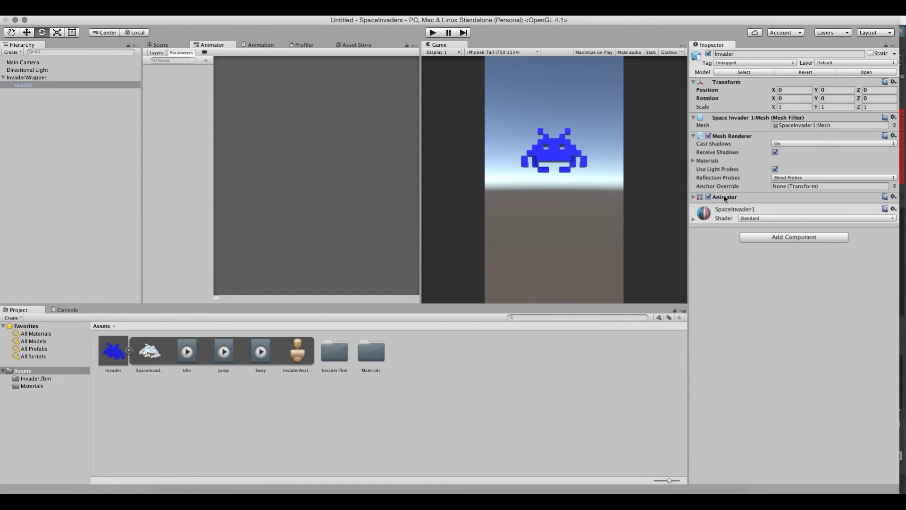
Step: Create an Animator Controller asset named InvaderAnimCTRL in the Assets folder
click(694, 198)
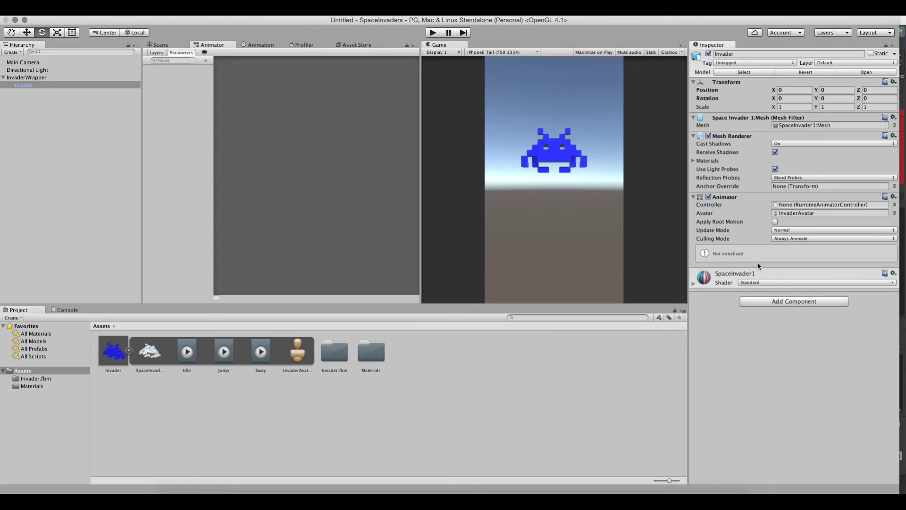
click(786, 303)
click(710, 320)
click(452, 363)
right_click(458, 356)
mouse_move(487, 329)
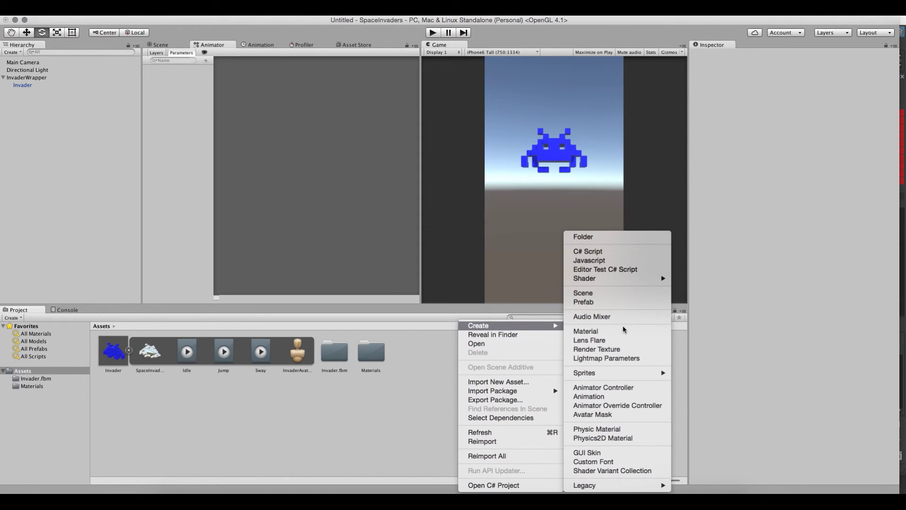
click(622, 387)
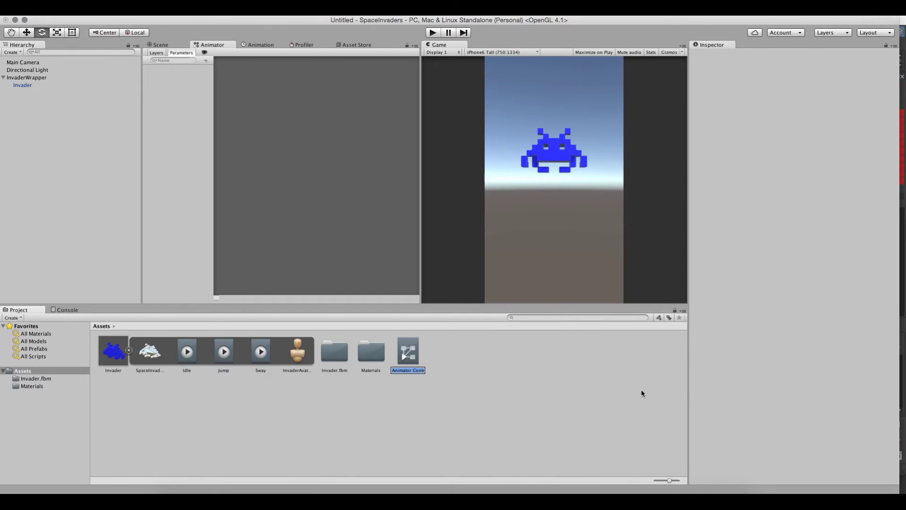
text(Inv)
text(aderAnimCTRL)
key(Return)
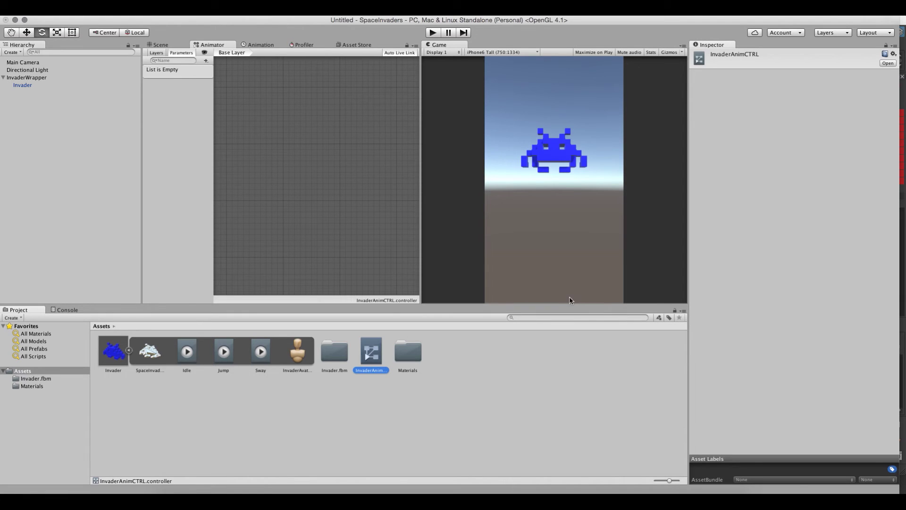
Step: Assign InvaderAnimCTRL as the controller of the Animator on the Invader inside InvaderWrapper
click(117, 352)
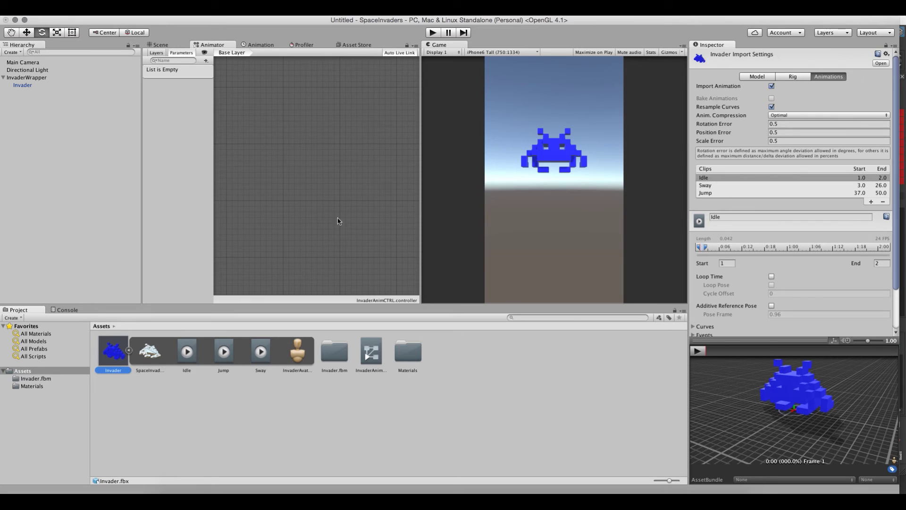
click(128, 352)
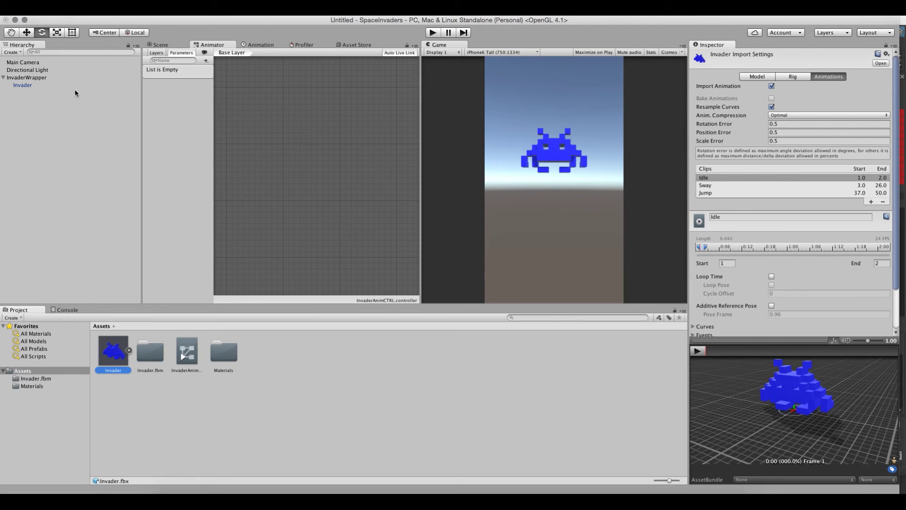
click(19, 87)
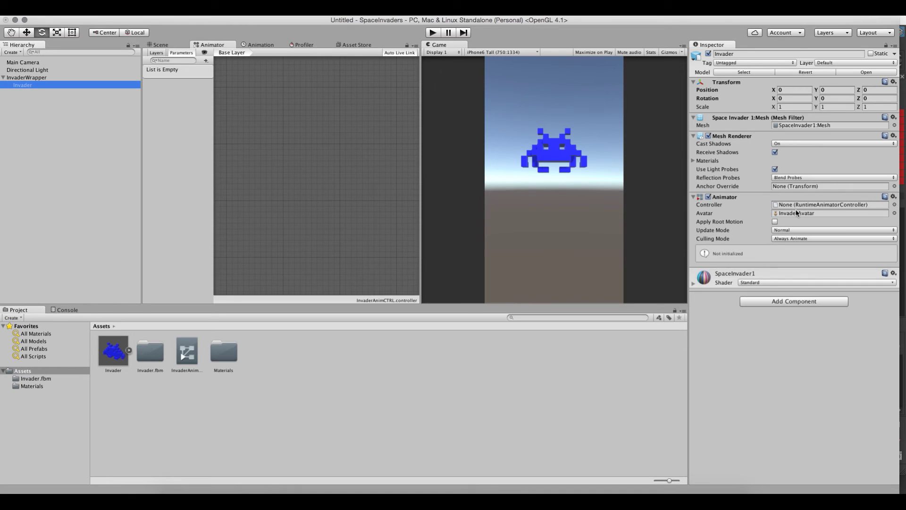
drag(182, 356, 793, 204)
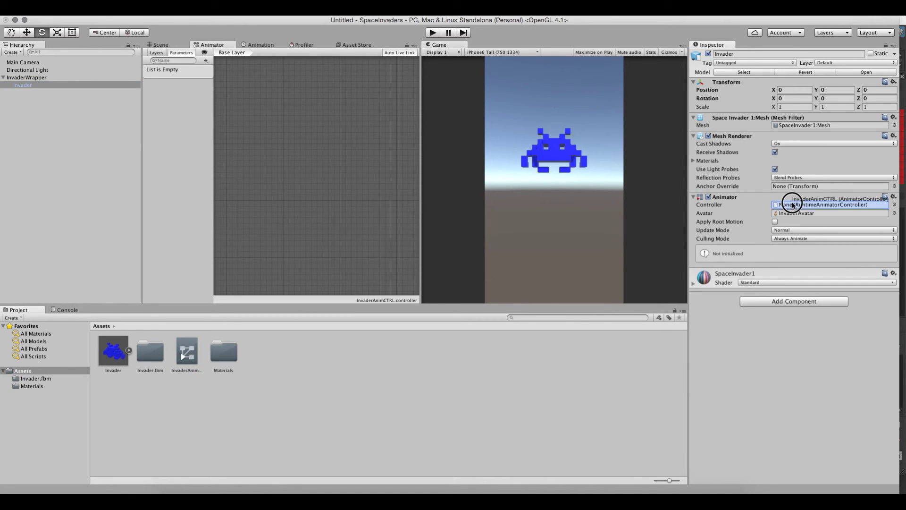
drag(794, 204, 793, 204)
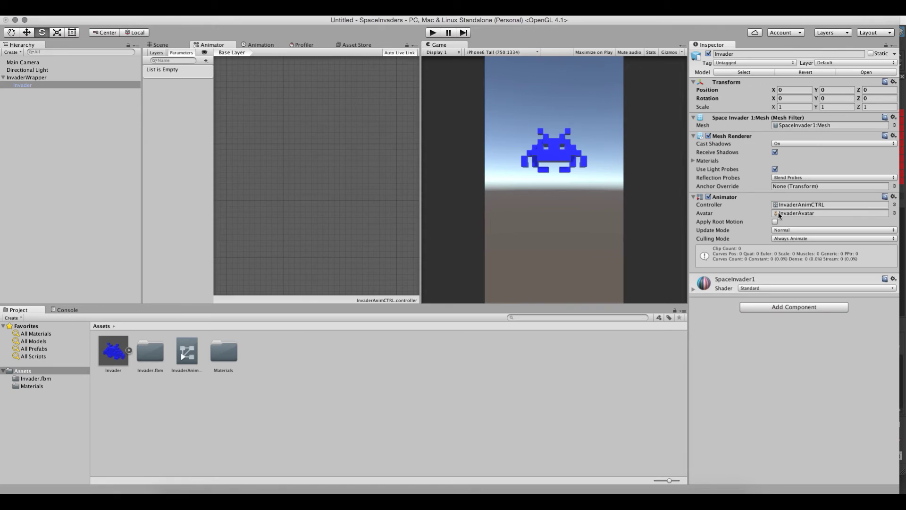
Step: Briefly test-run the scene with the Invader selected and inspect the controller's Any State and Entry nodes
click(187, 354)
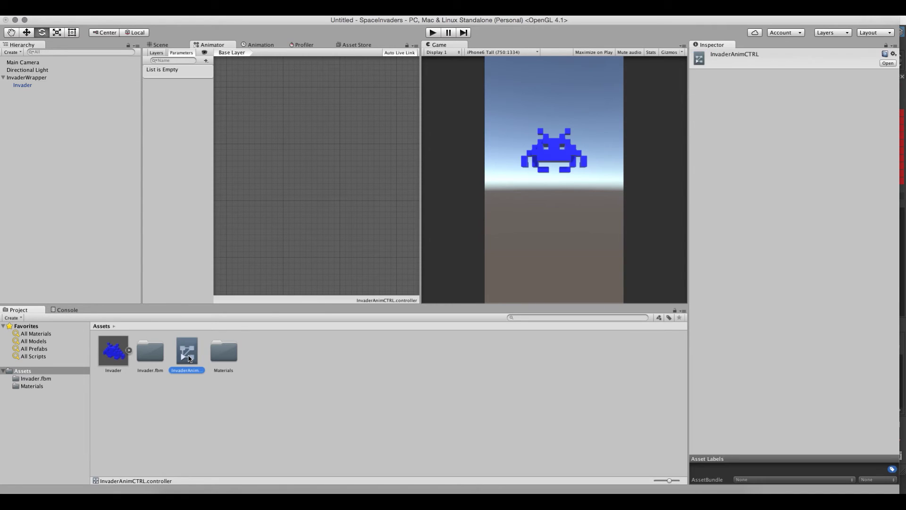
click(19, 86)
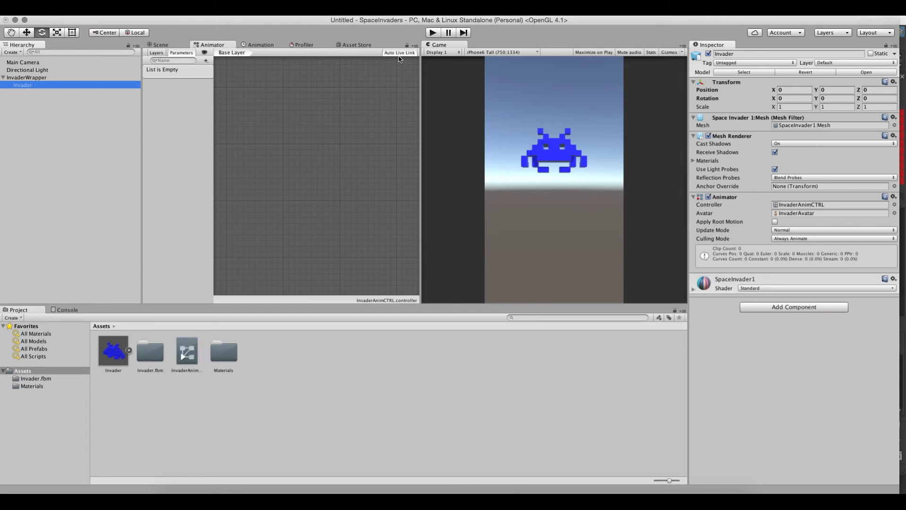
click(432, 33)
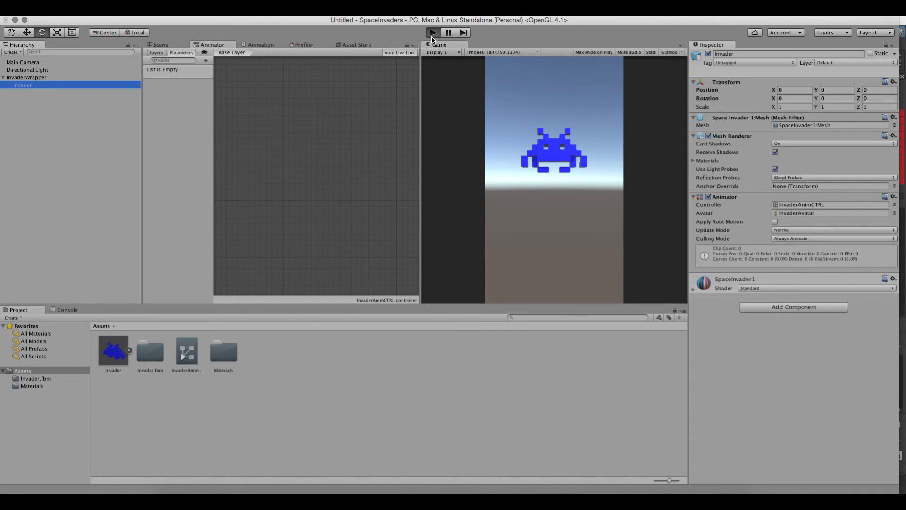
click(432, 35)
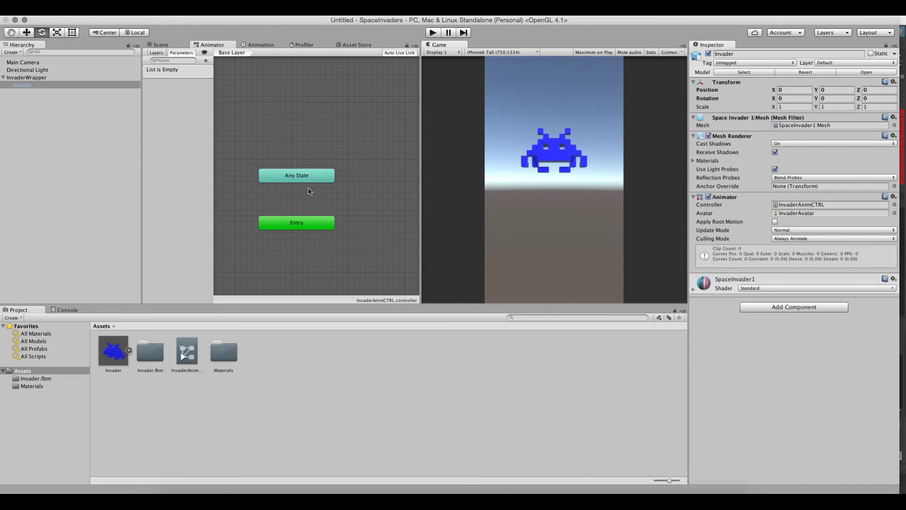
click(301, 180)
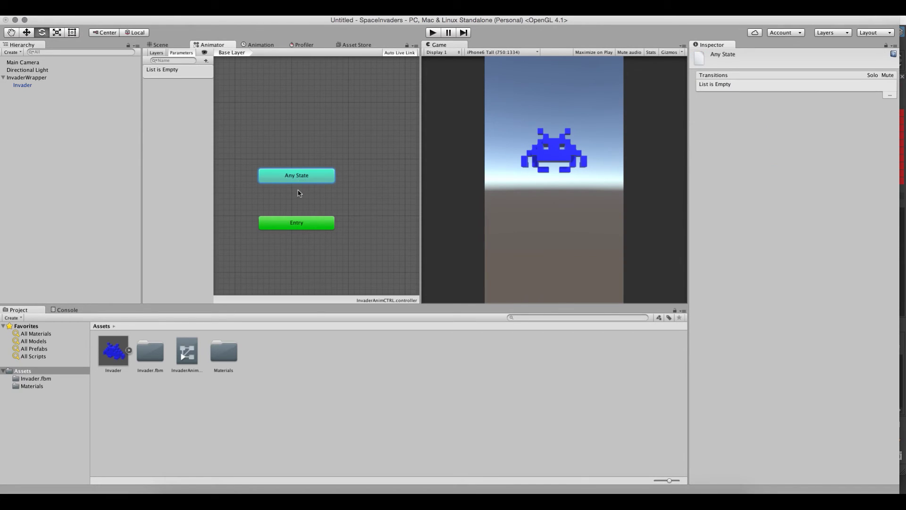
click(300, 180)
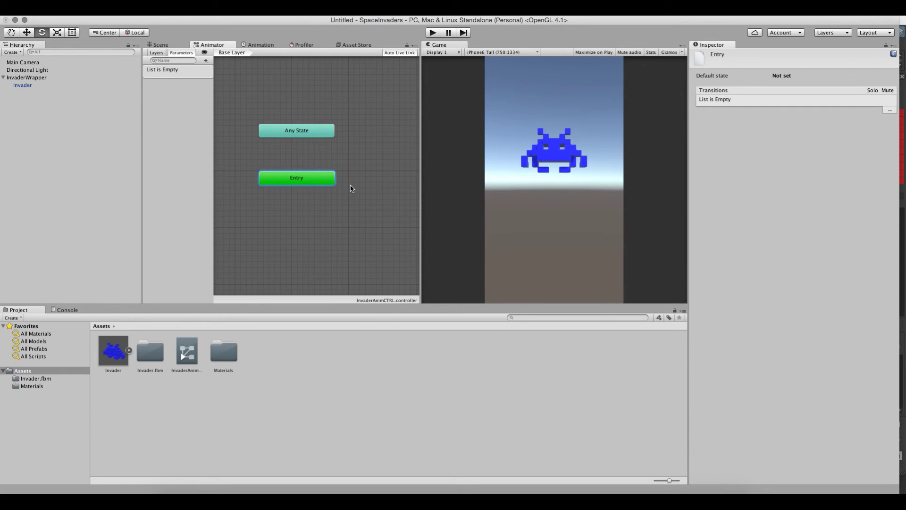
Step: Add the Idle, Jump and Sway clips as states in the Base Layer, Idle first as default, and test-run the scene
click(129, 350)
drag(189, 359, 295, 219)
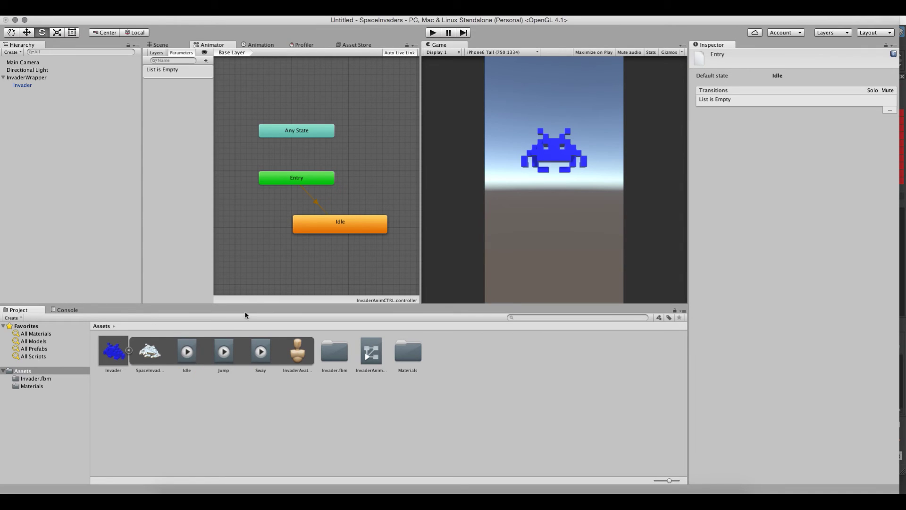
drag(222, 351, 290, 266)
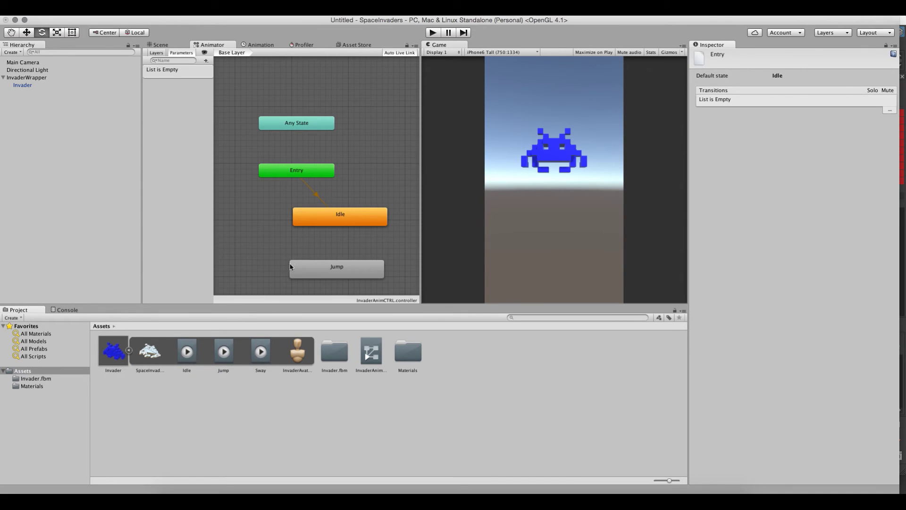
drag(260, 352, 225, 253)
drag(334, 263, 350, 254)
click(433, 32)
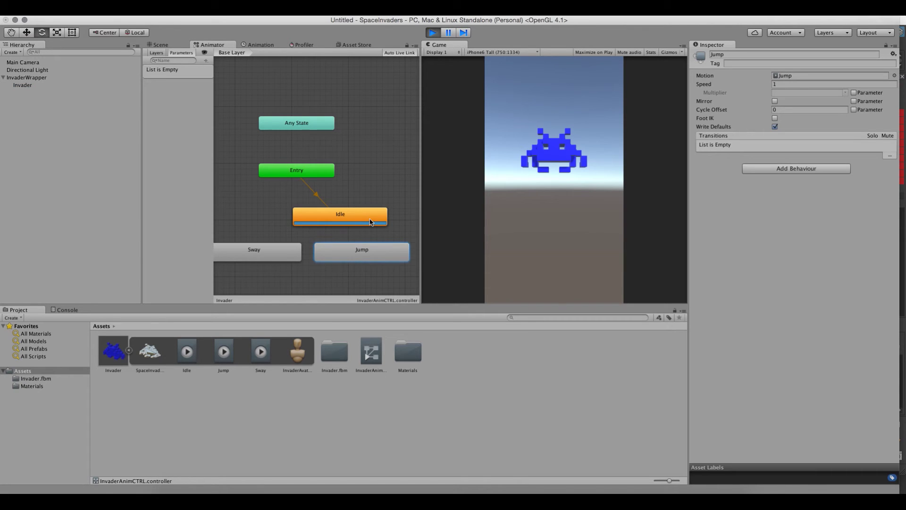
click(433, 32)
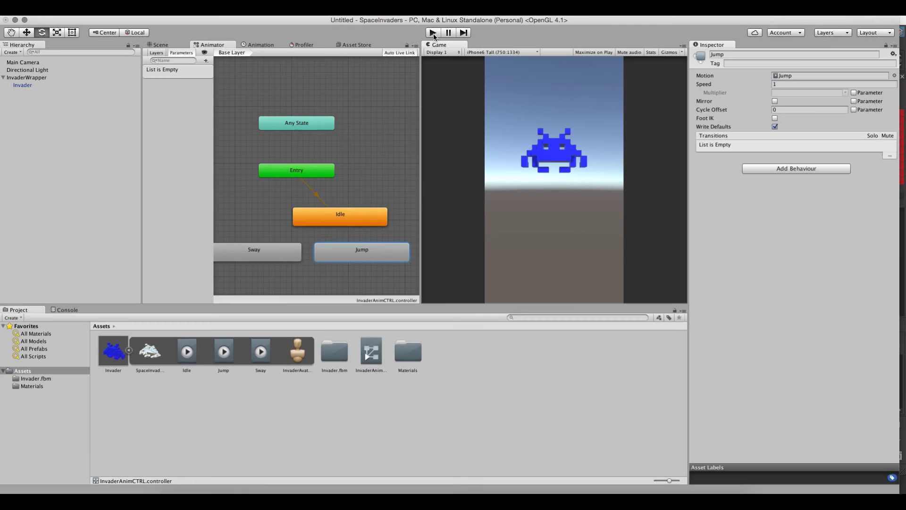
Step: Enable Loop Time for the Idle and Sway clips in the Invader model's animation import settings
click(188, 353)
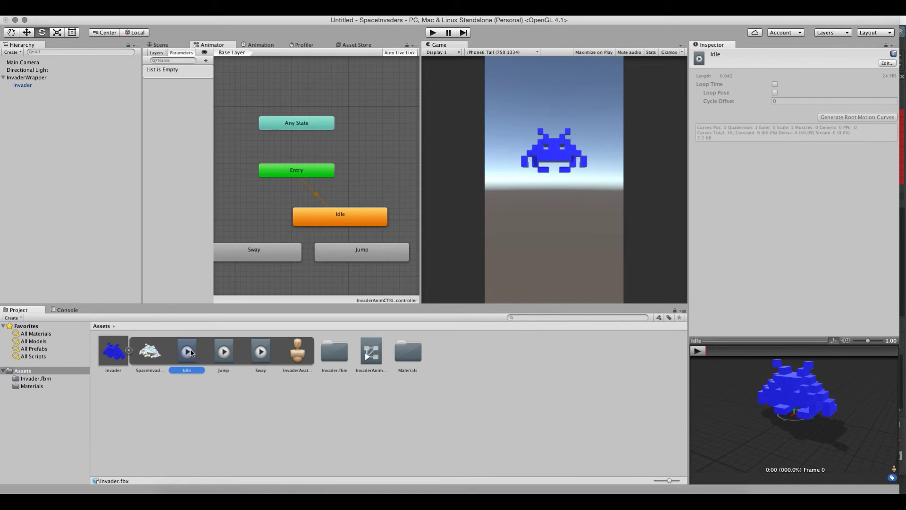
click(123, 354)
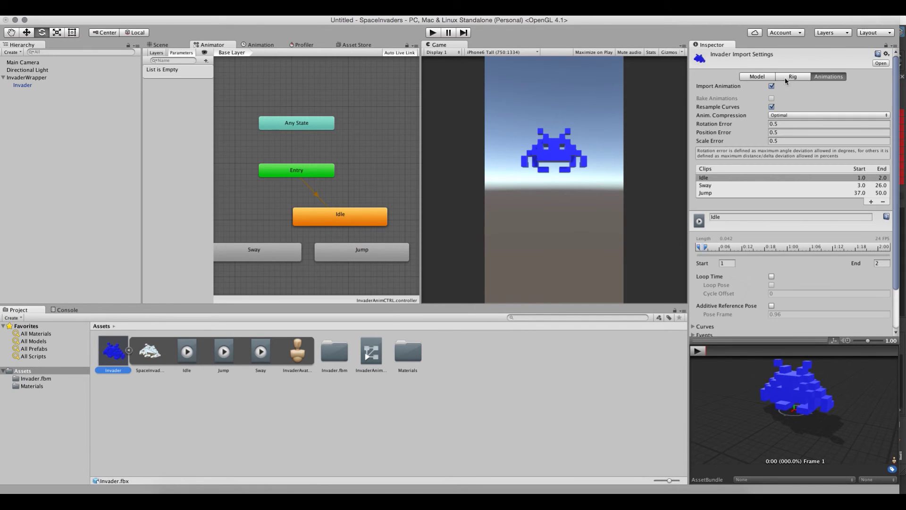
scroll(831, 250, down, 3)
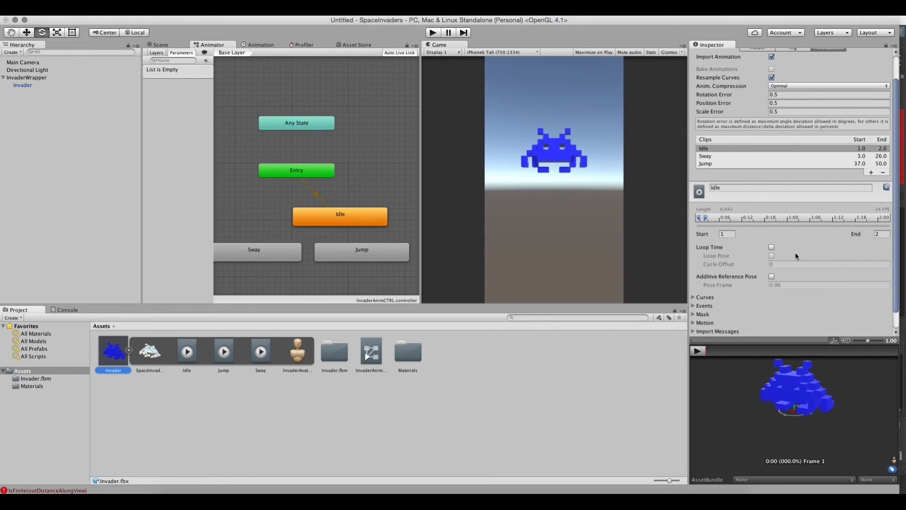
click(773, 247)
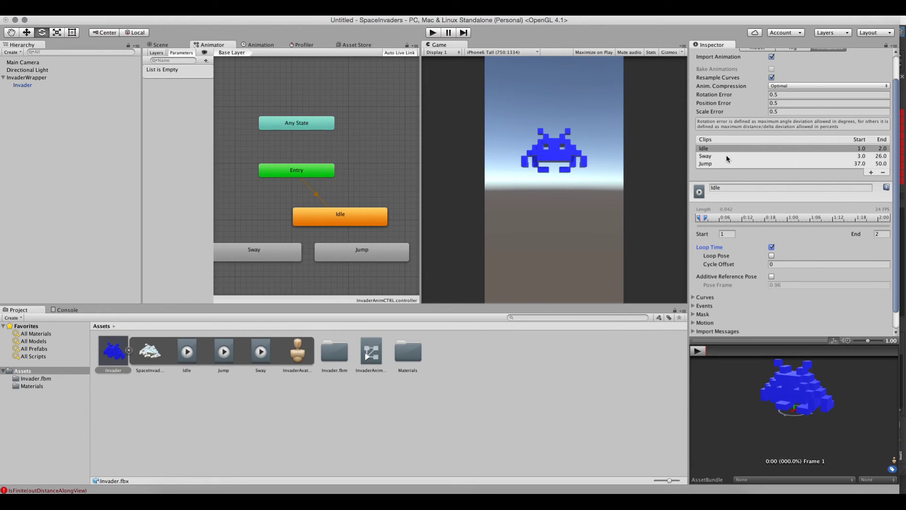
click(708, 158)
click(772, 247)
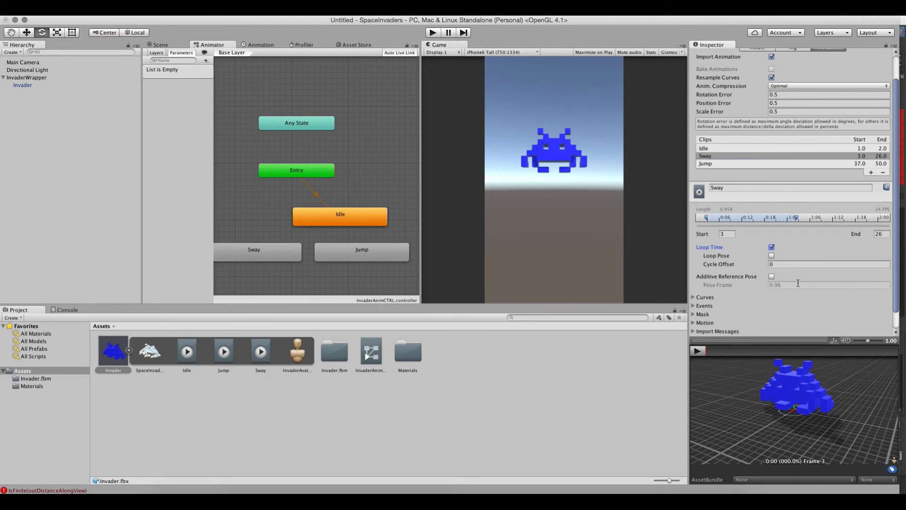
scroll(819, 288, down, 2)
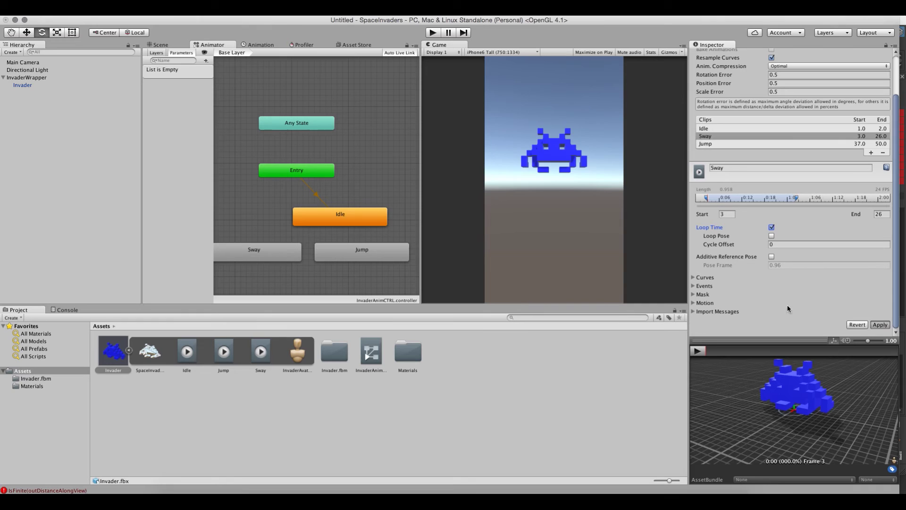
click(527, 367)
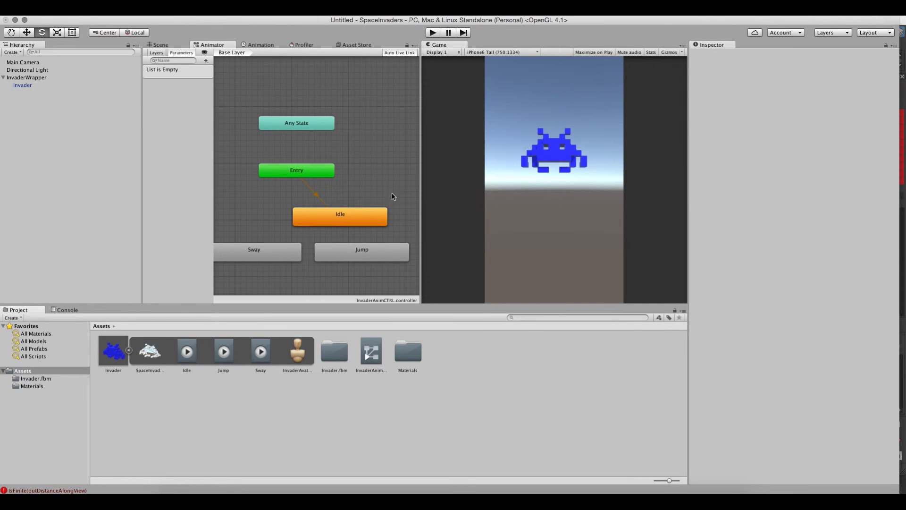
Step: Move the Idle state directly beneath the Entry node and test-run its looping playback
drag(370, 215, 335, 198)
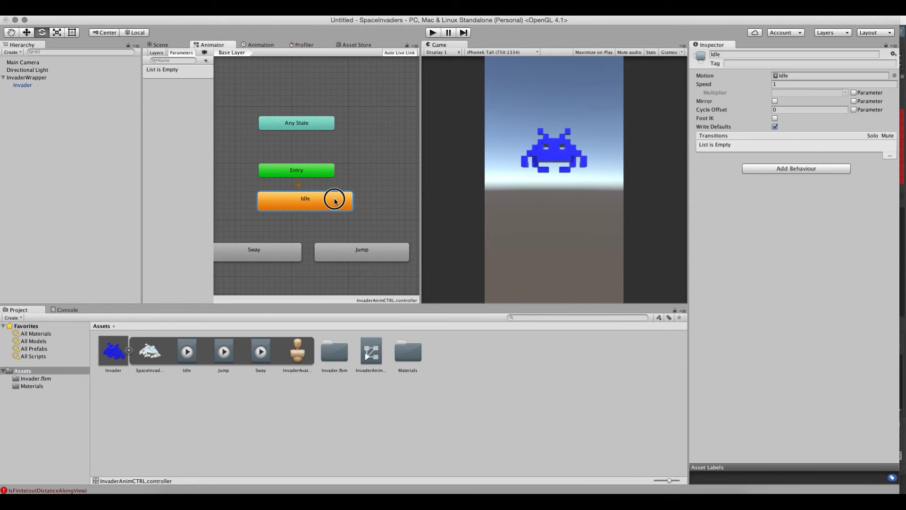
click(432, 32)
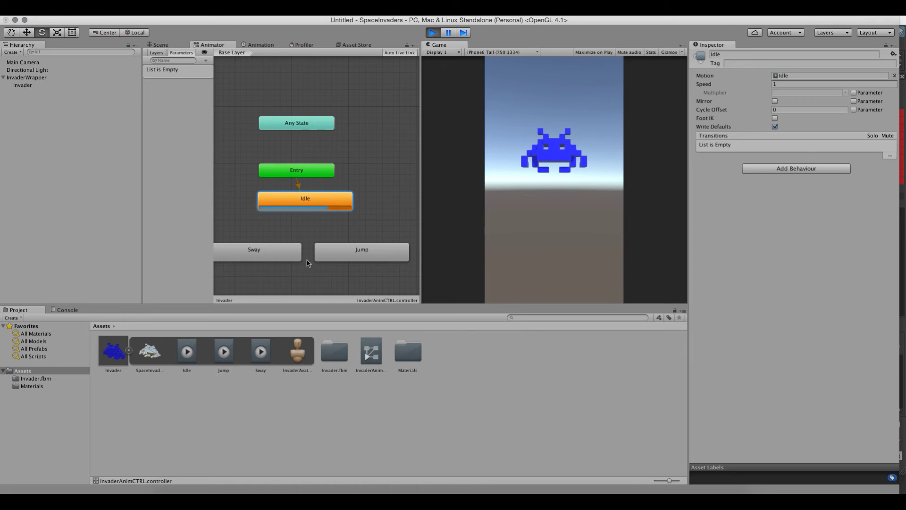
click(435, 32)
drag(311, 200, 307, 206)
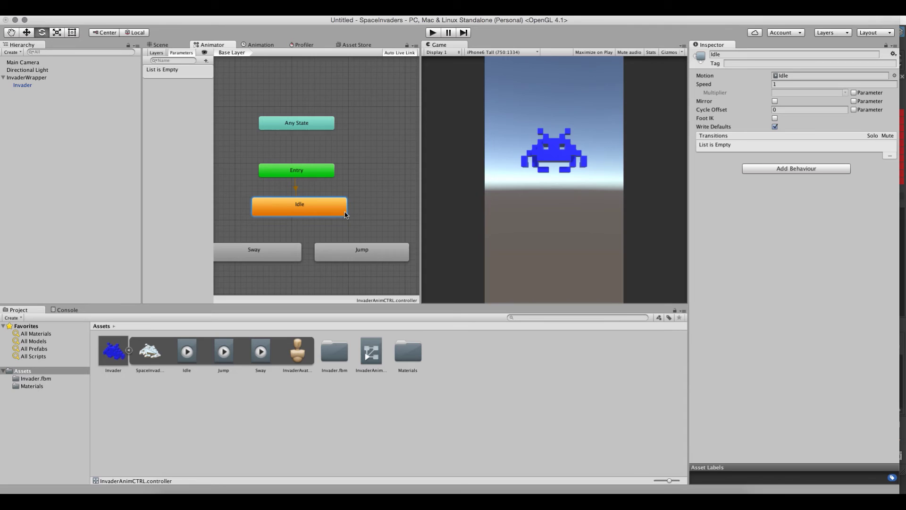
Step: Make a transition from Idle to Sway and another from Sway back to Idle
right_click(302, 218)
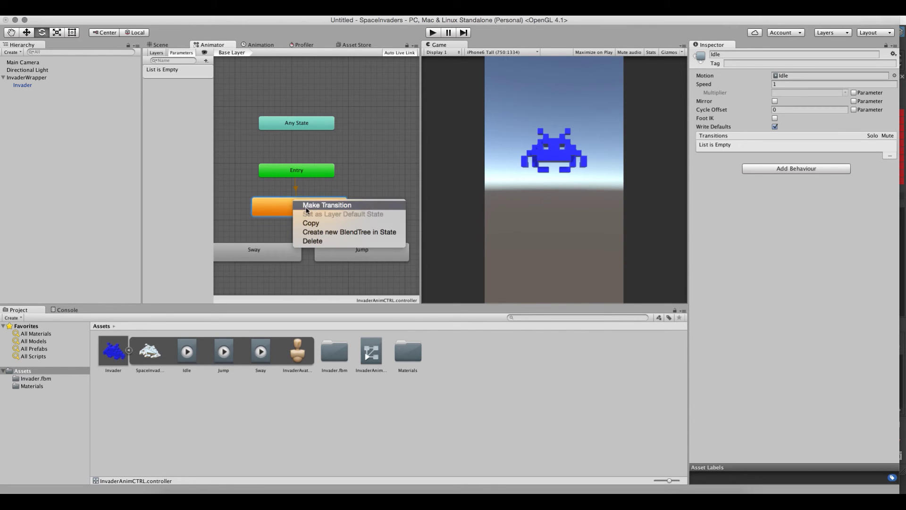
click(306, 207)
click(253, 255)
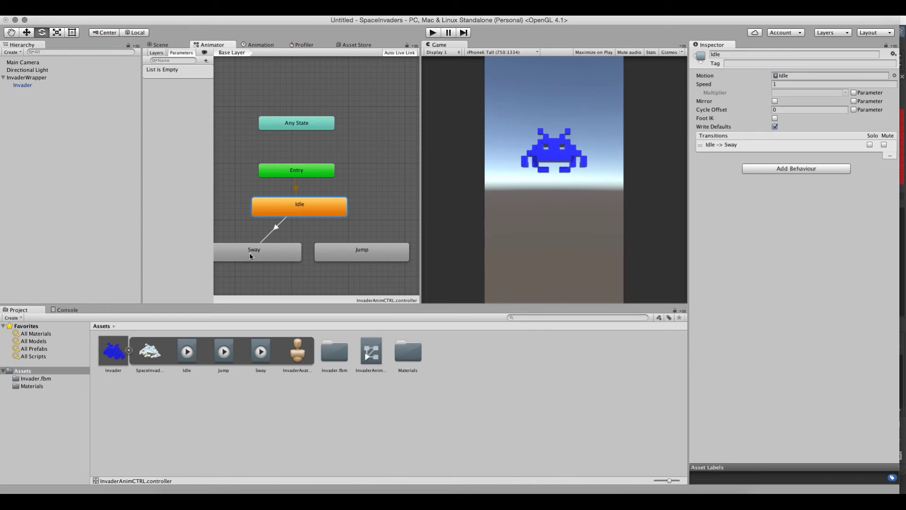
right_click(273, 245)
click(298, 249)
click(312, 205)
Step: Make a transition from Idle to Jump and another from Jump back to Idle
right_click(321, 207)
click(342, 228)
click(350, 255)
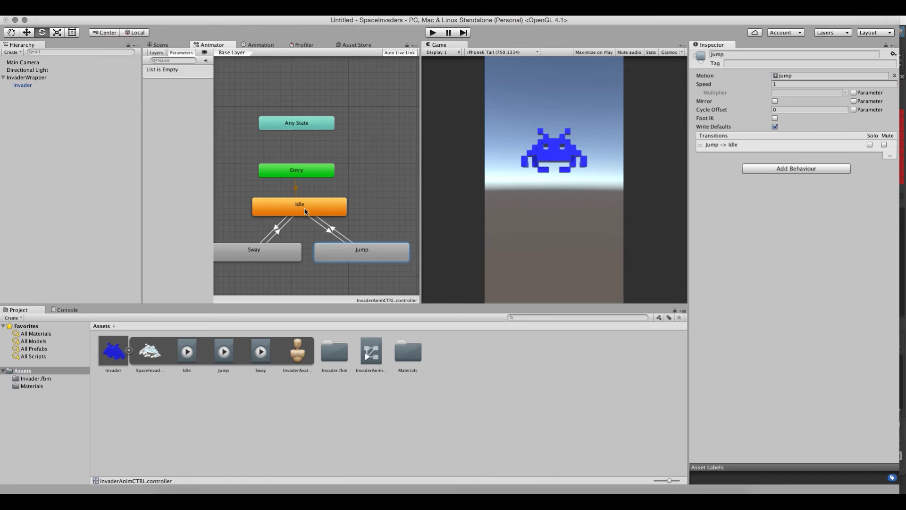
Step: Test-run the state transitions and inspect the settings of the Idle-to-Sway transition
click(435, 33)
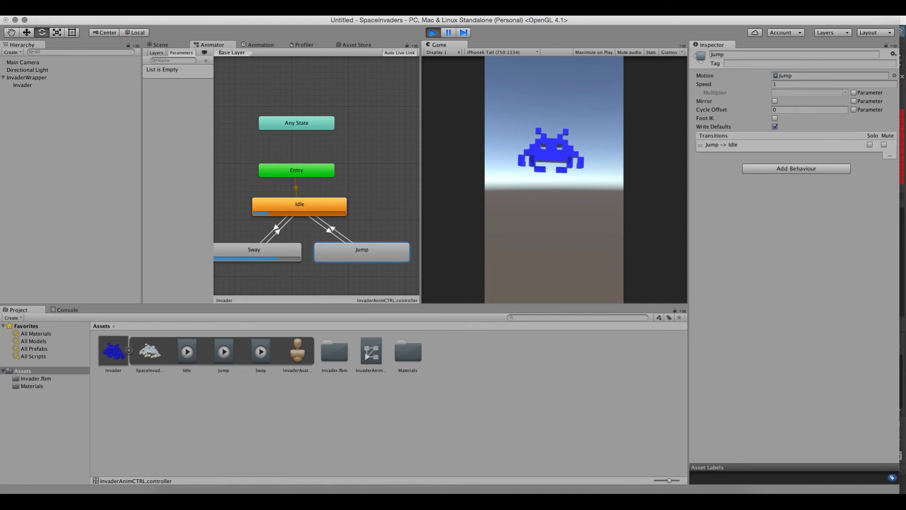
click(432, 32)
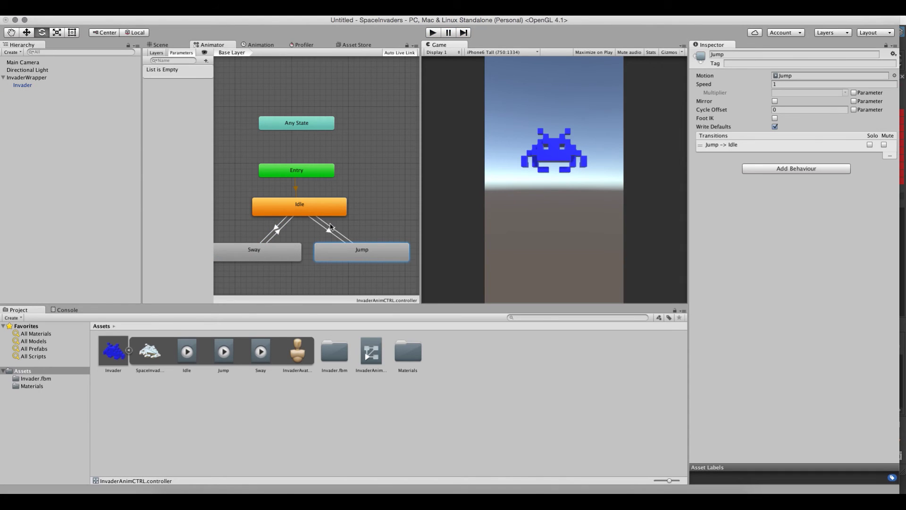
click(280, 229)
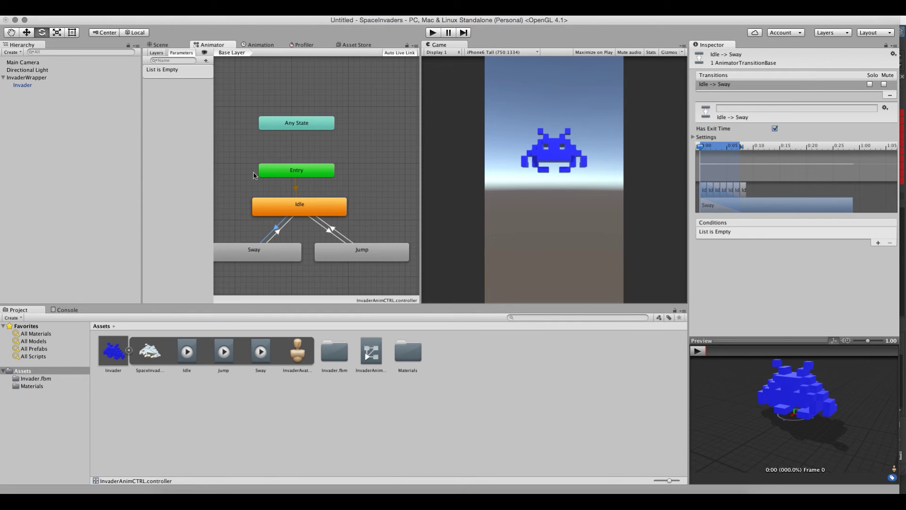
Step: Add a trigger parameter named SwayTrigger to the Animator Controller
click(191, 93)
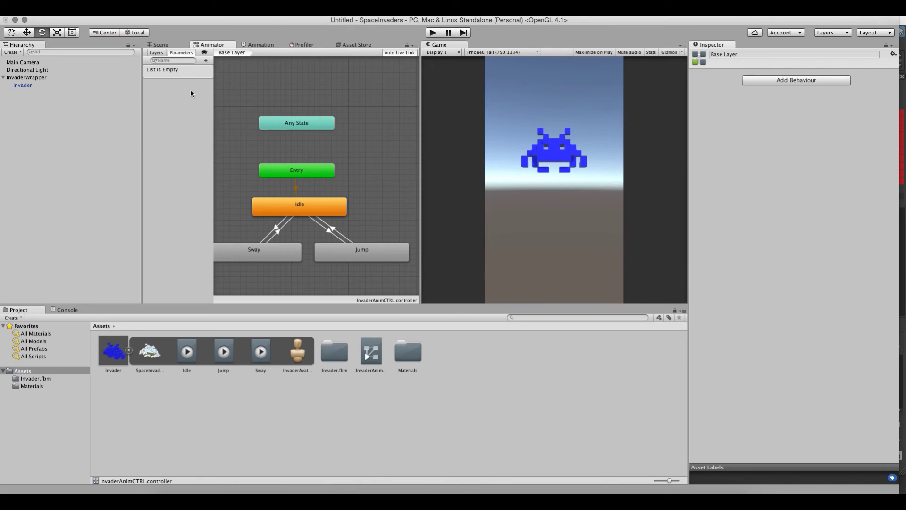
click(206, 61)
click(217, 95)
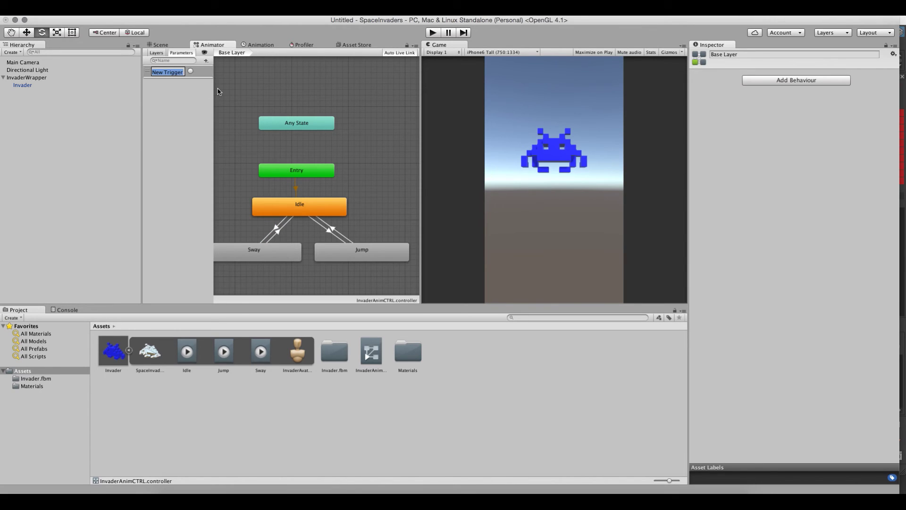
text(PLa)
key(Return)
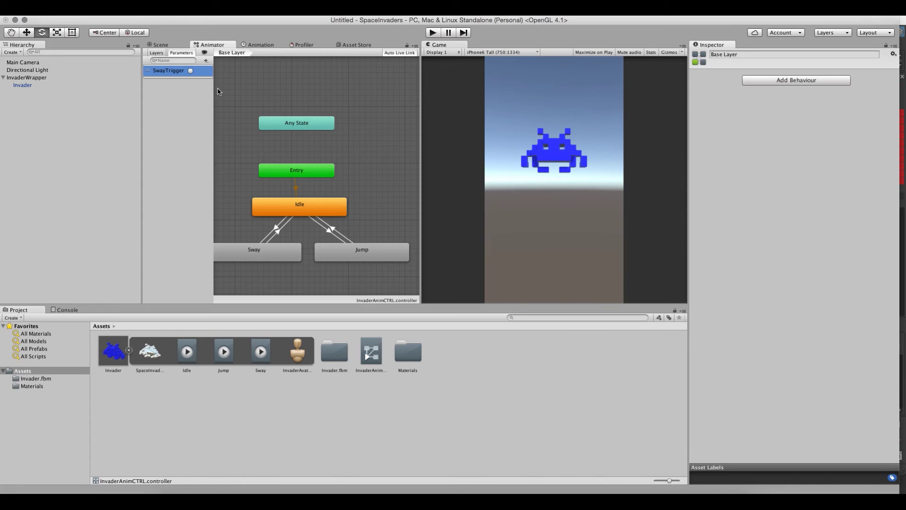
Step: Add a second trigger parameter named JumpTrigger to the Animator Controller
click(207, 61)
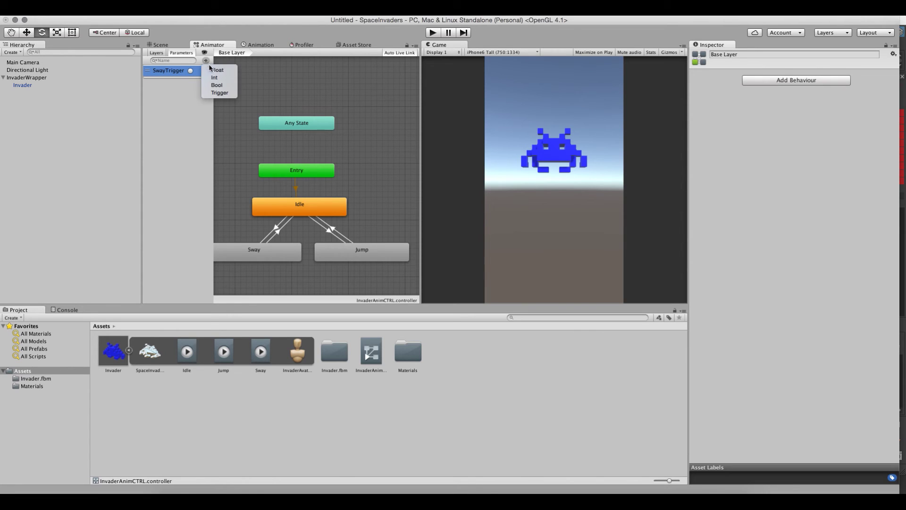
click(218, 94)
text(JumpTrigger)
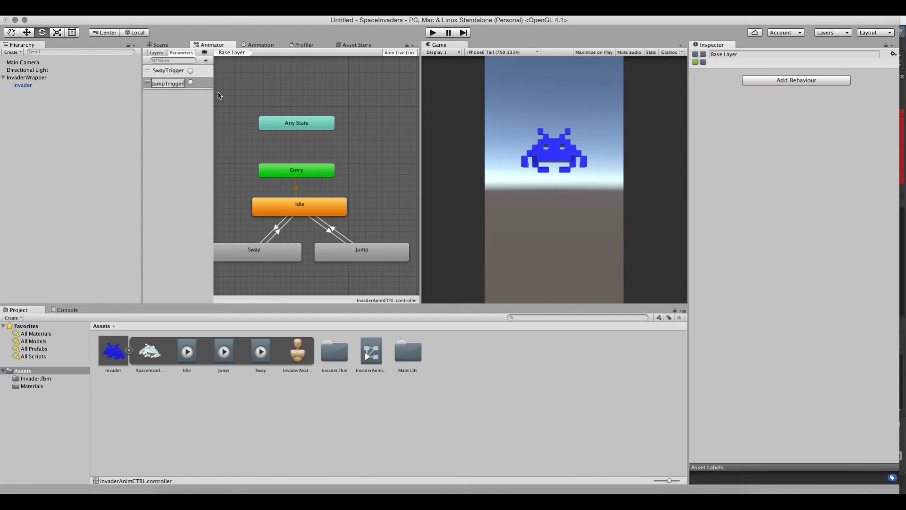
key(Return)
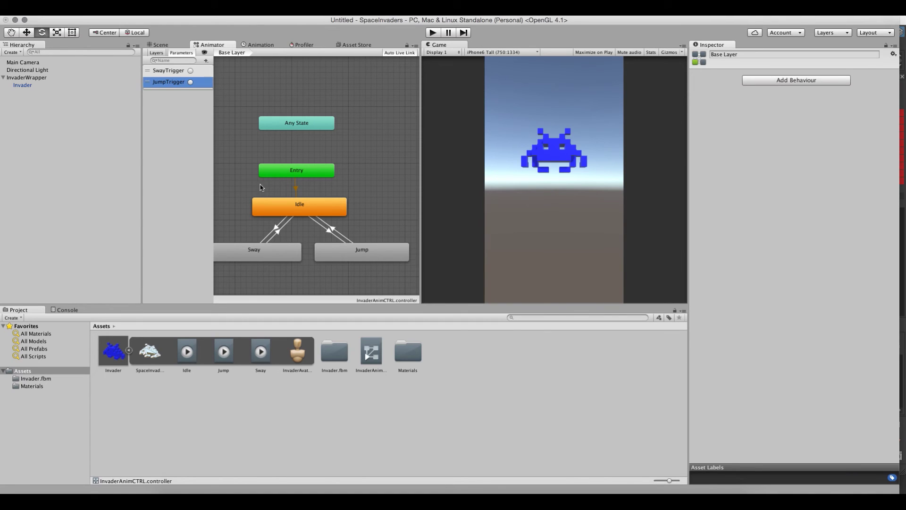
Step: Widen the Animator view at the expense of the Game view to make more room for the state graph
scroll(304, 194, down, 1)
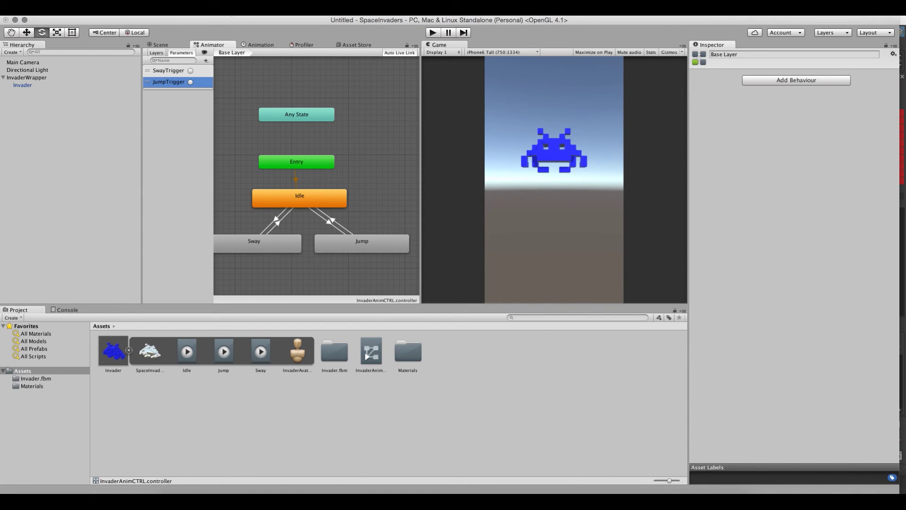
click(221, 9)
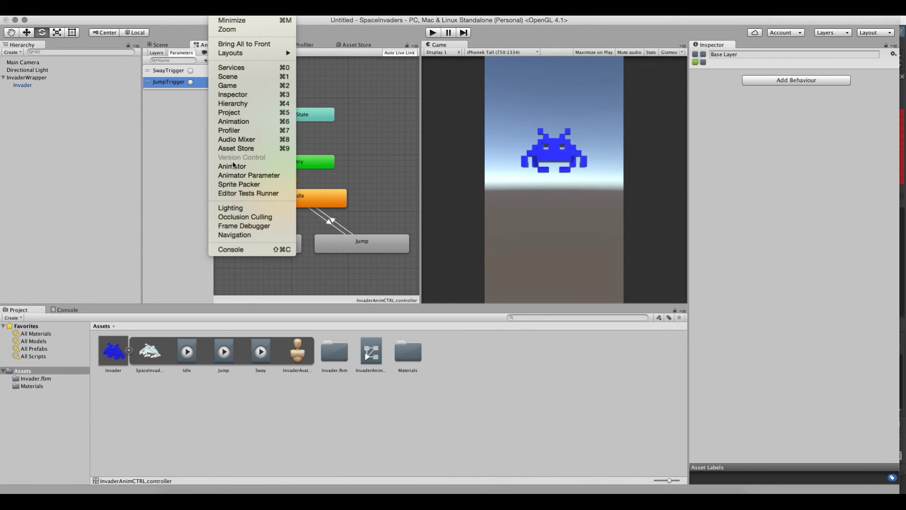
click(347, 92)
mouse_move(224, 45)
mouse_down()
mouse_move(515, 45)
mouse_move(216, 44)
mouse_up()
drag(420, 191, 539, 188)
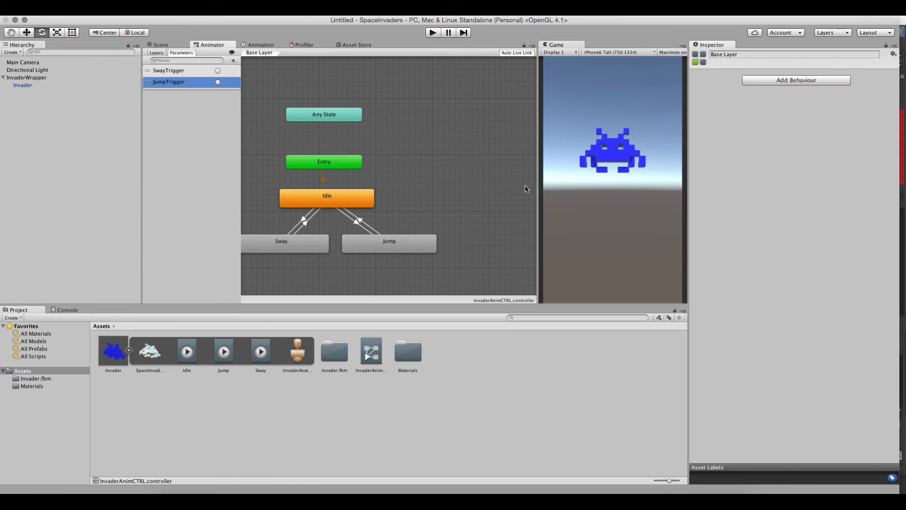
right_click(425, 185)
click(385, 150)
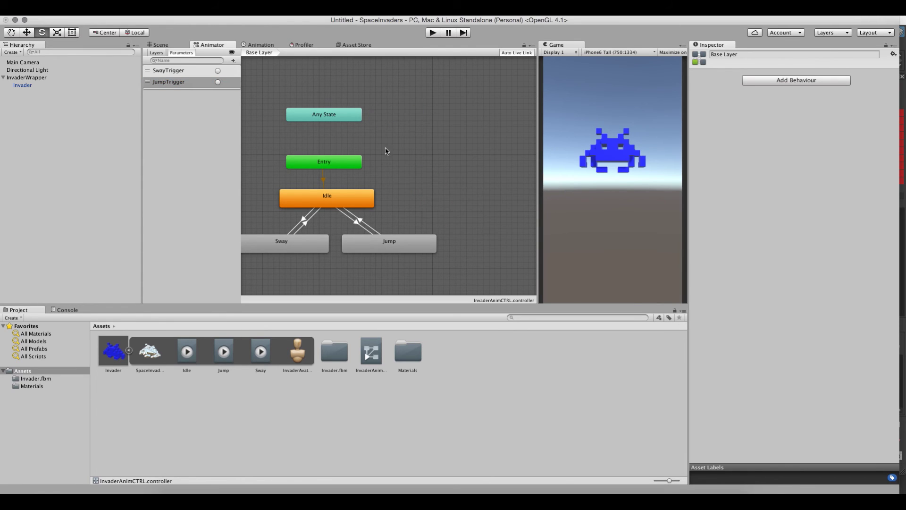
middle_drag(389, 151, 385, 141)
right_click(378, 137)
click(405, 182)
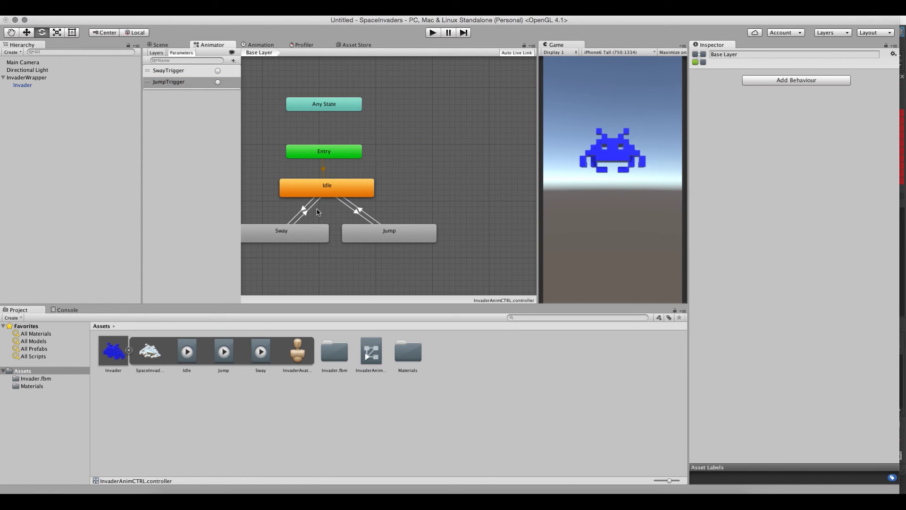
Step: Add SwayTrigger as the condition of the Idle-to-Sway transition and check the settings of the Sway-to-Idle transition
click(303, 213)
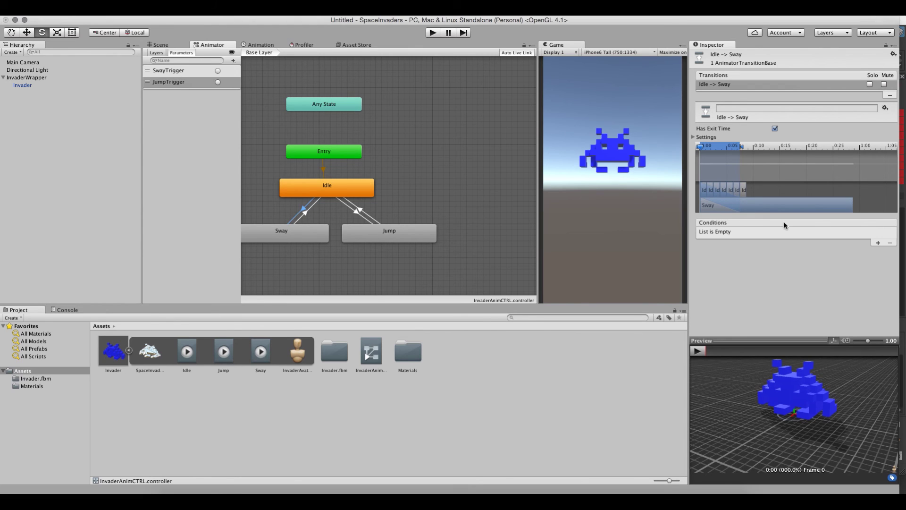
click(879, 242)
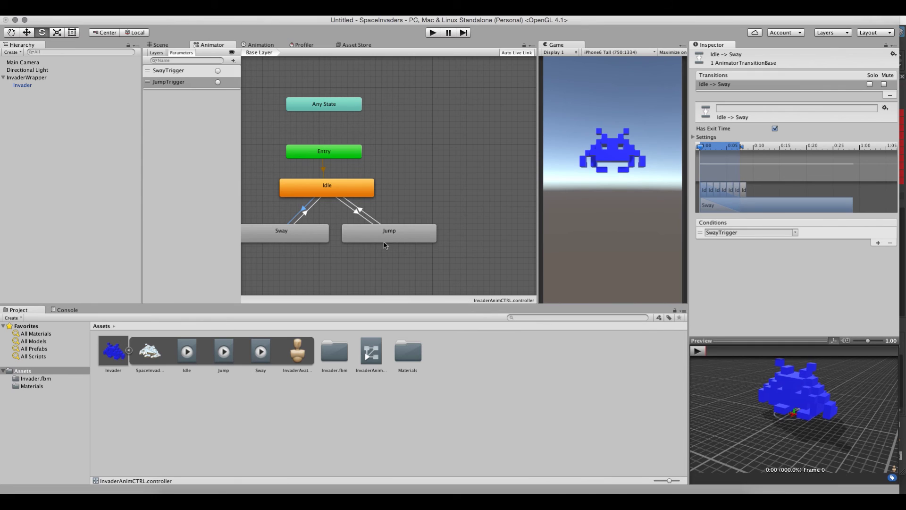
click(300, 233)
click(307, 214)
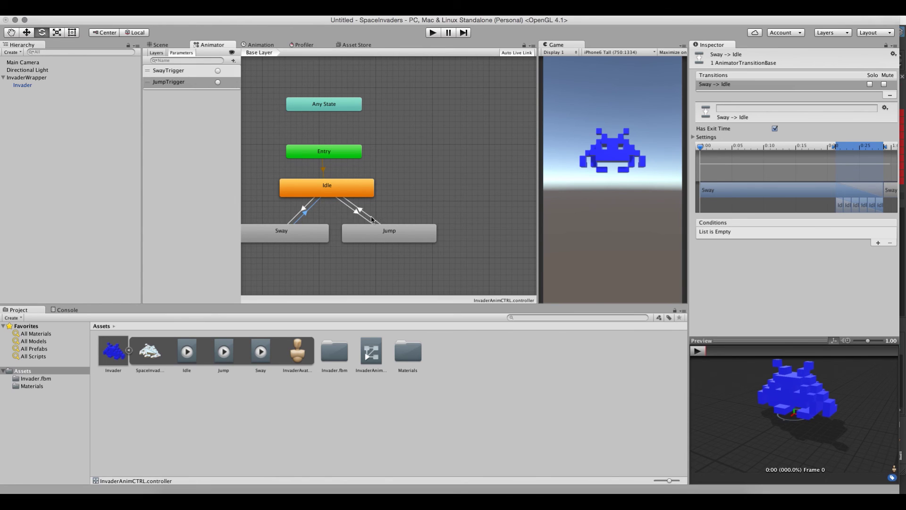
Step: Make JumpTrigger the condition of the Idle-to-Jump transition and check the settings of the Jump-to-Idle transition
click(341, 191)
click(355, 212)
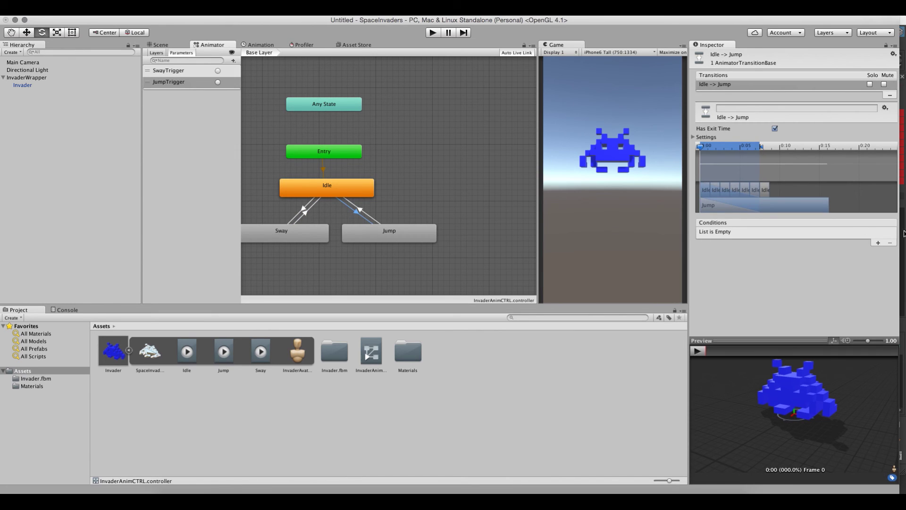
click(878, 243)
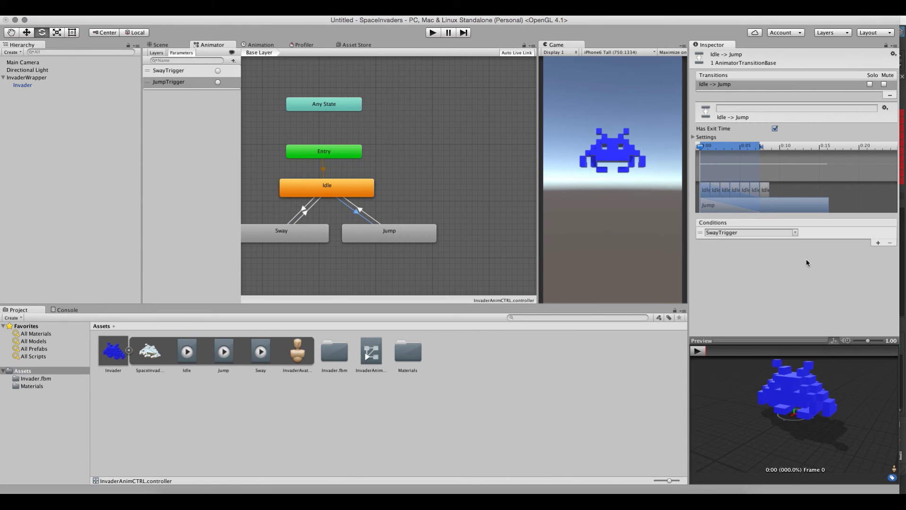
click(795, 232)
click(786, 233)
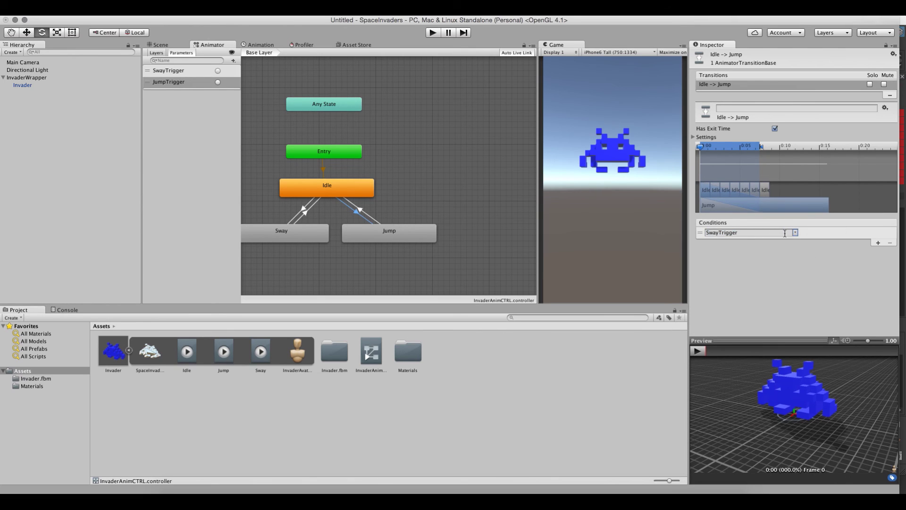
click(795, 232)
click(804, 249)
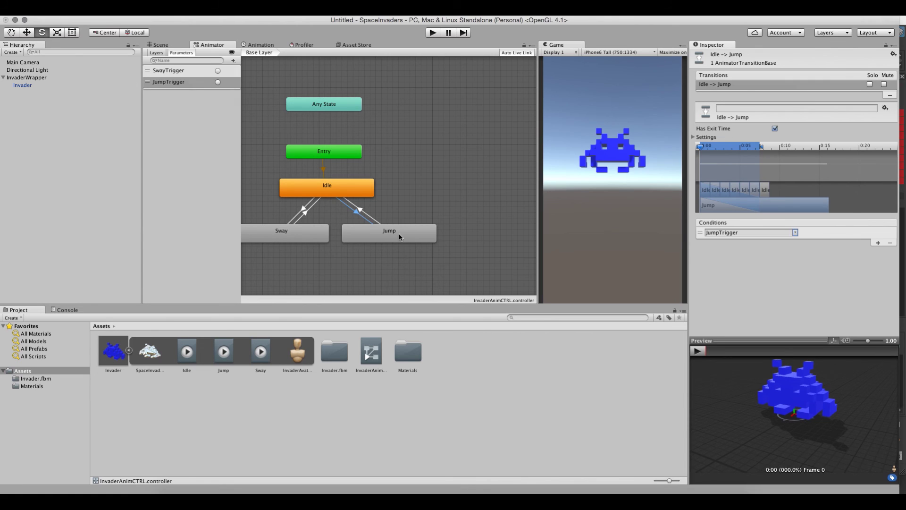
click(362, 212)
click(376, 225)
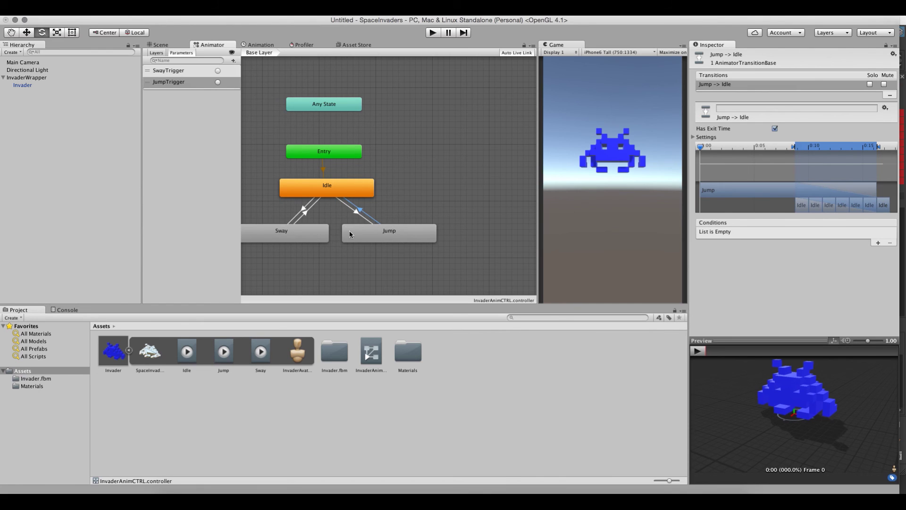
Step: Test-run the scene, firing SwayTrigger and JumpTrigger to check the state changes, and stop the playback
click(434, 33)
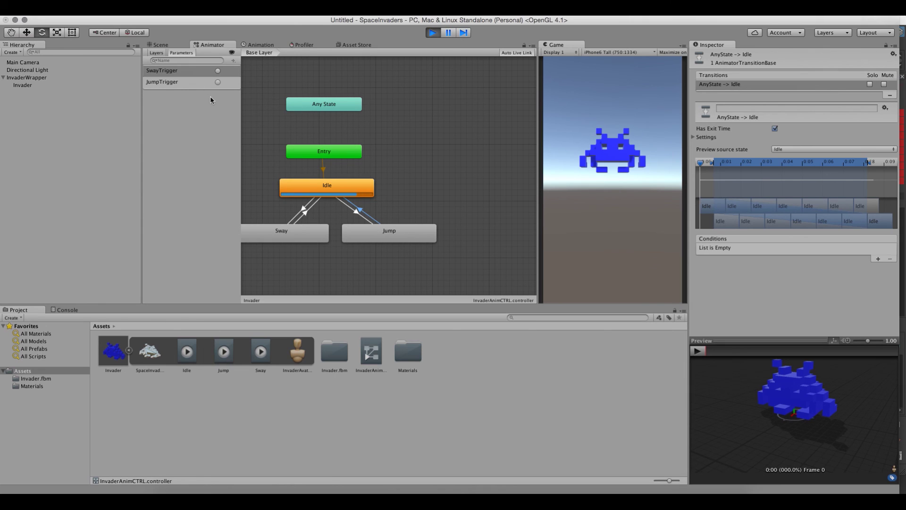
click(219, 71)
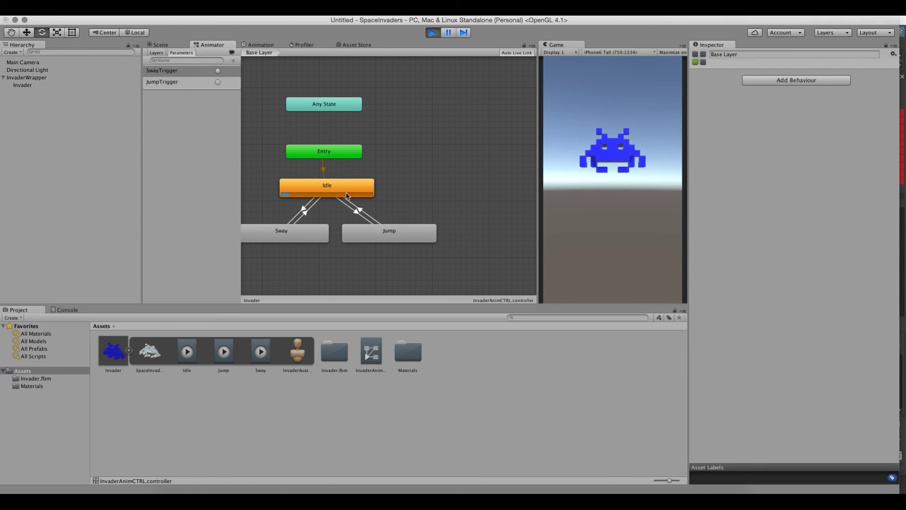
click(217, 70)
click(218, 82)
click(218, 82)
click(434, 34)
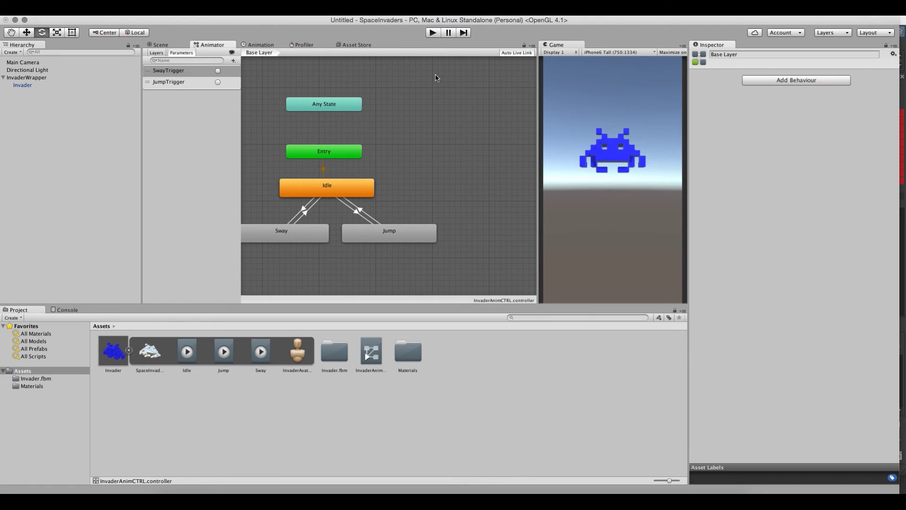
Step: Review both transitions between Idle and Sway and add a trigger parameter named SwayDOneTrigger
click(283, 238)
click(302, 210)
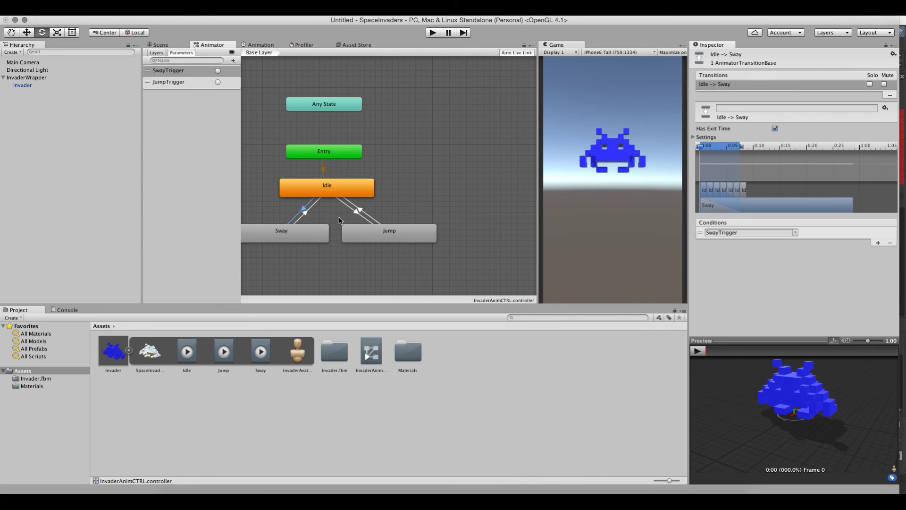
click(307, 216)
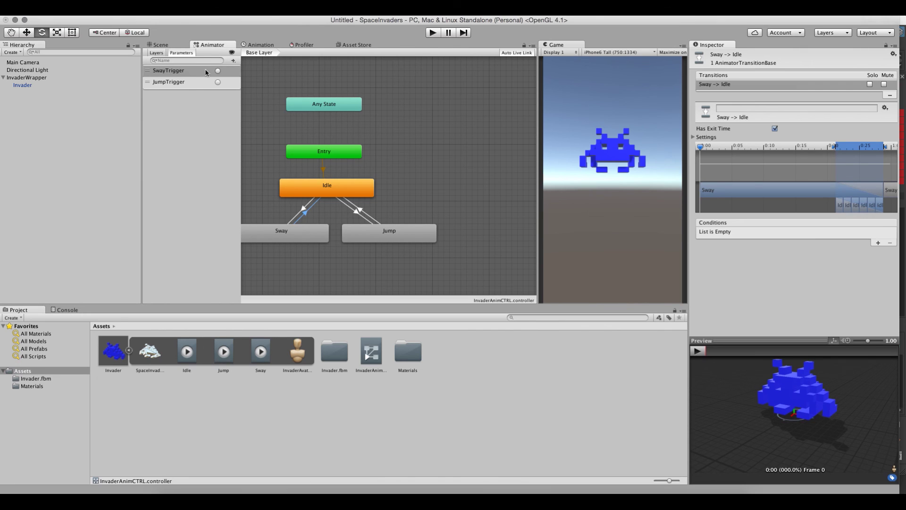
click(234, 61)
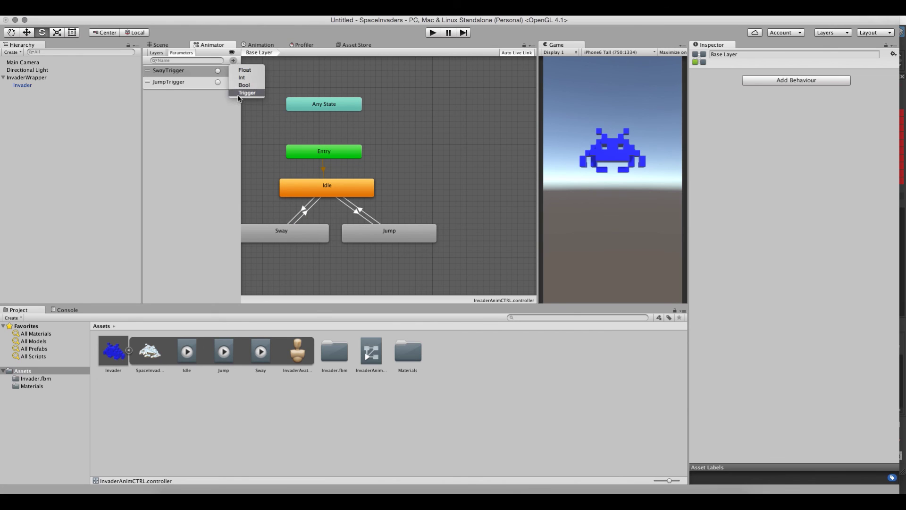
click(239, 95)
click(139, 94)
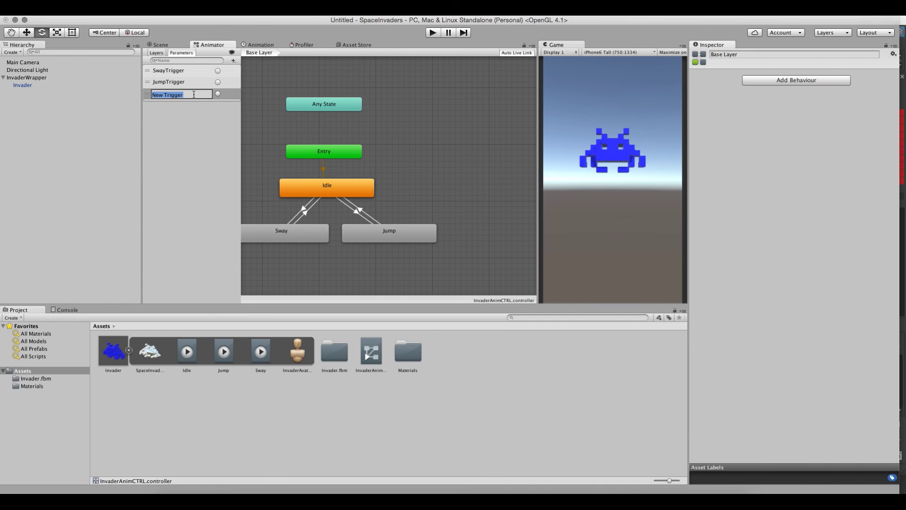
text(SwayDOneTrigger)
key(Return)
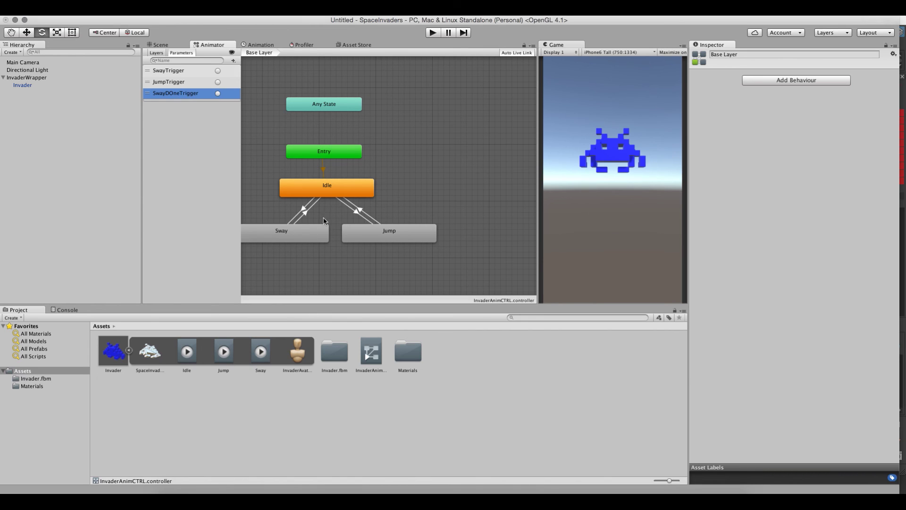
Step: Add SwayDOneTrigger as the condition of the Sway-to-Idle transition
click(307, 212)
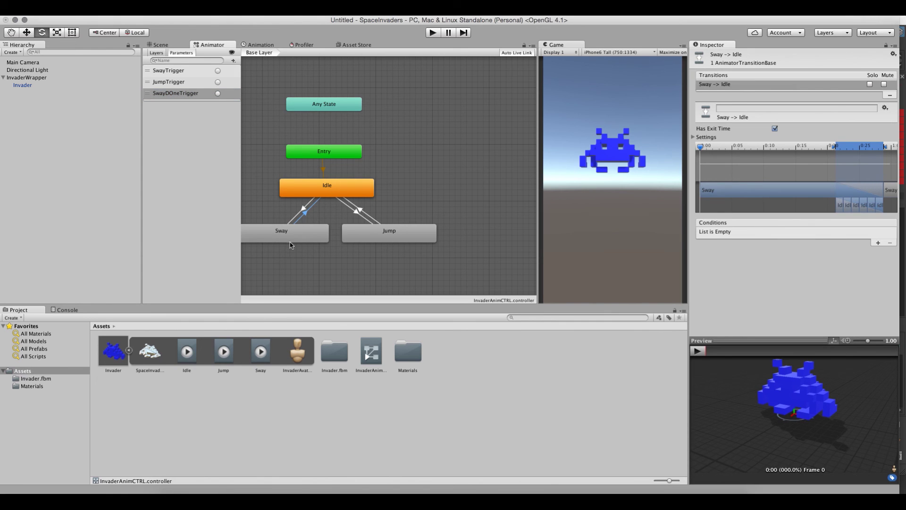
click(878, 242)
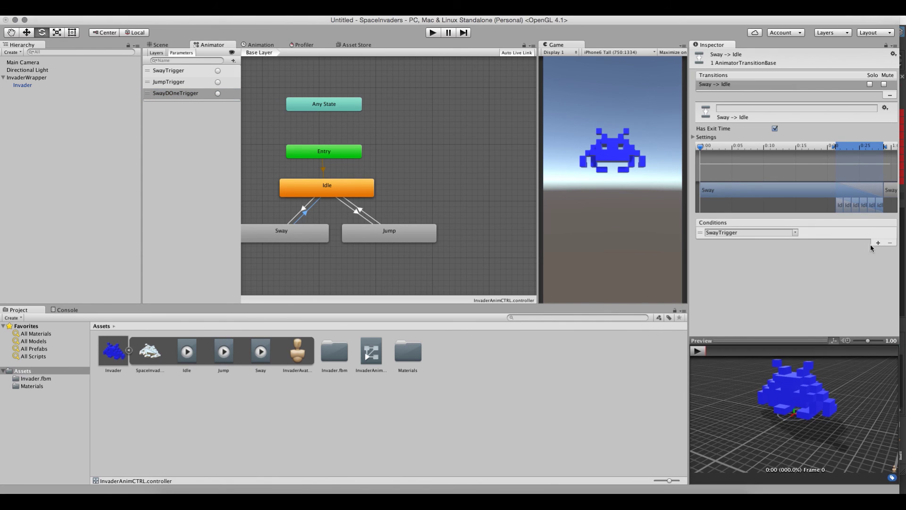
click(795, 233)
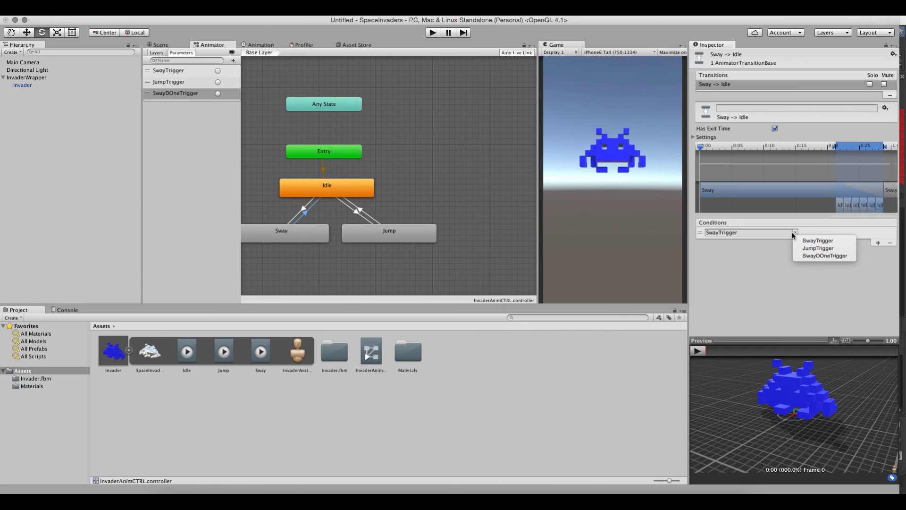
click(823, 256)
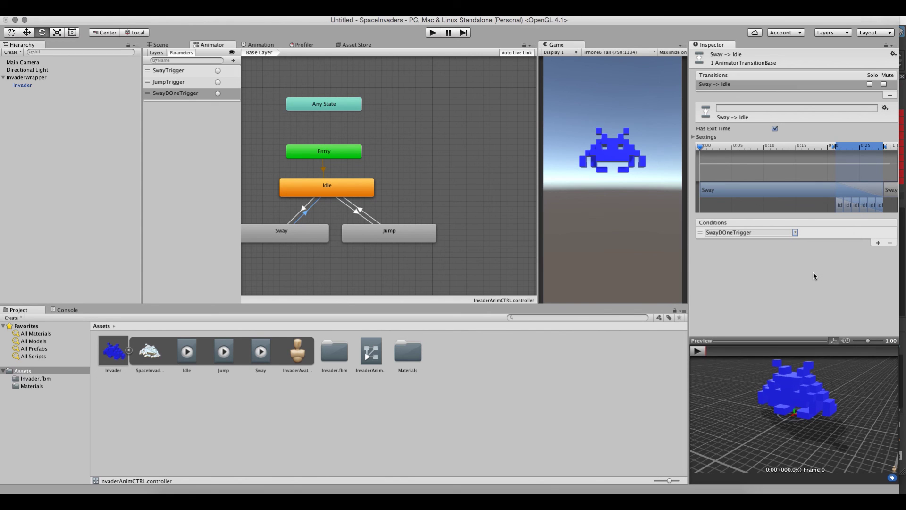
Step: Test-run the scene, firing SwayTrigger and SwayDOneTrigger to check switching between Idle and Sway
click(433, 33)
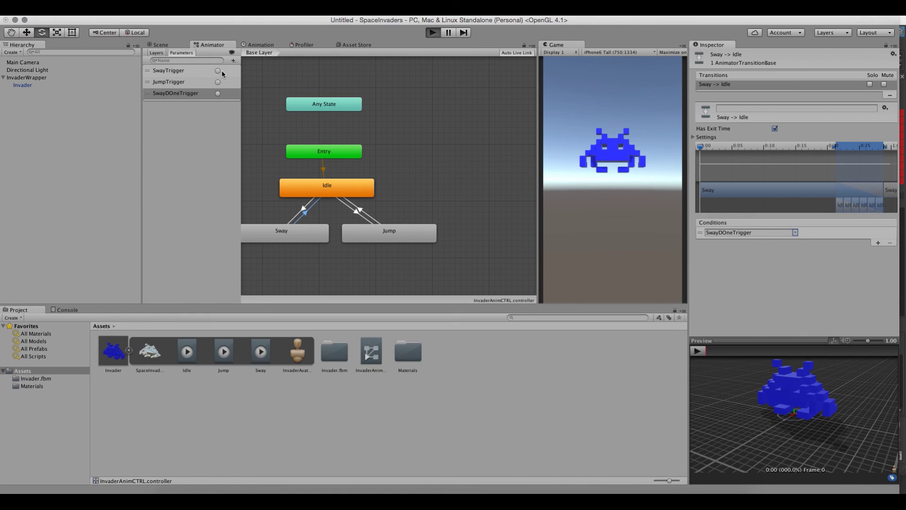
click(218, 71)
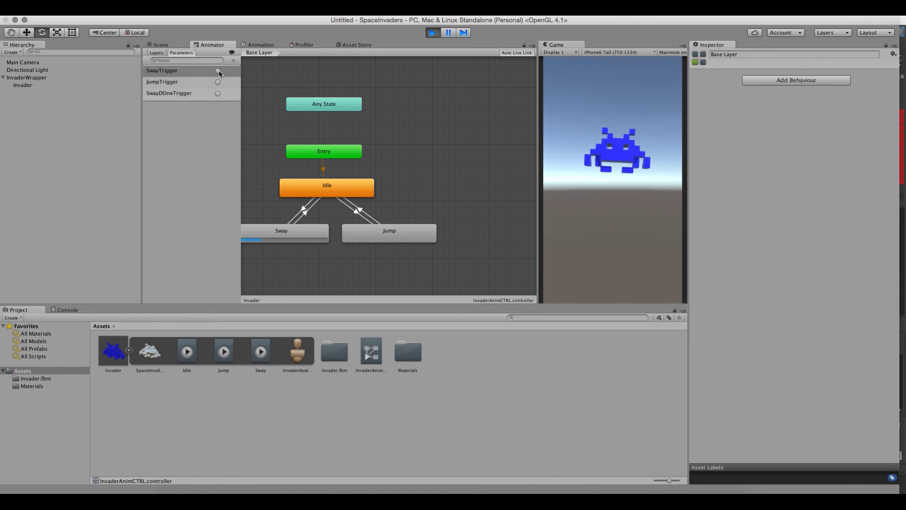
click(219, 94)
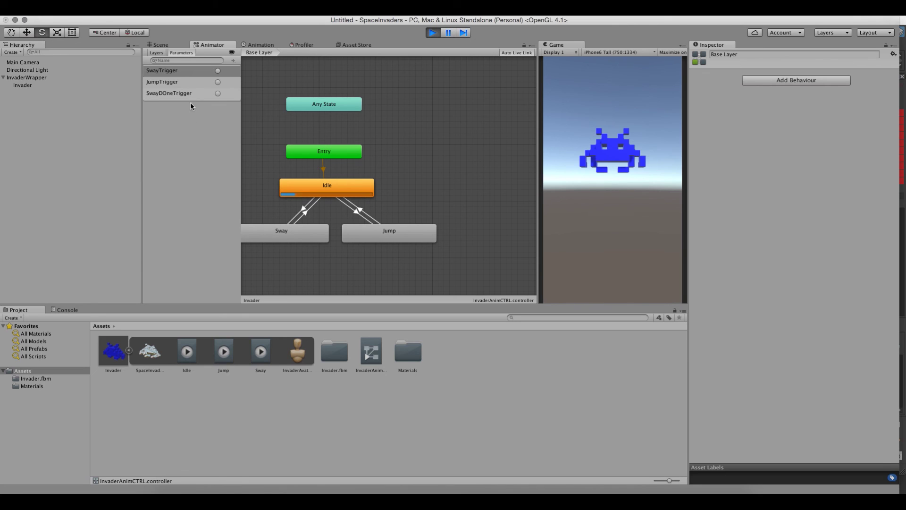
click(217, 71)
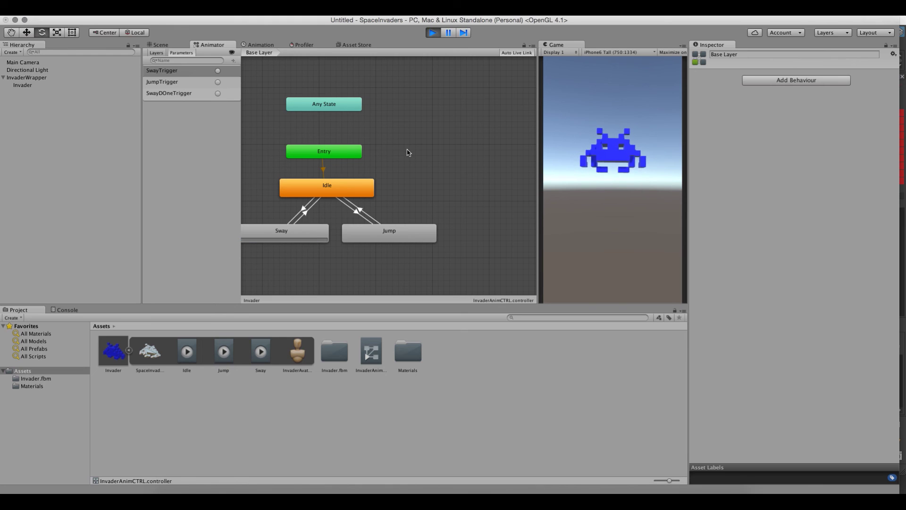
mouse_move(667, 491)
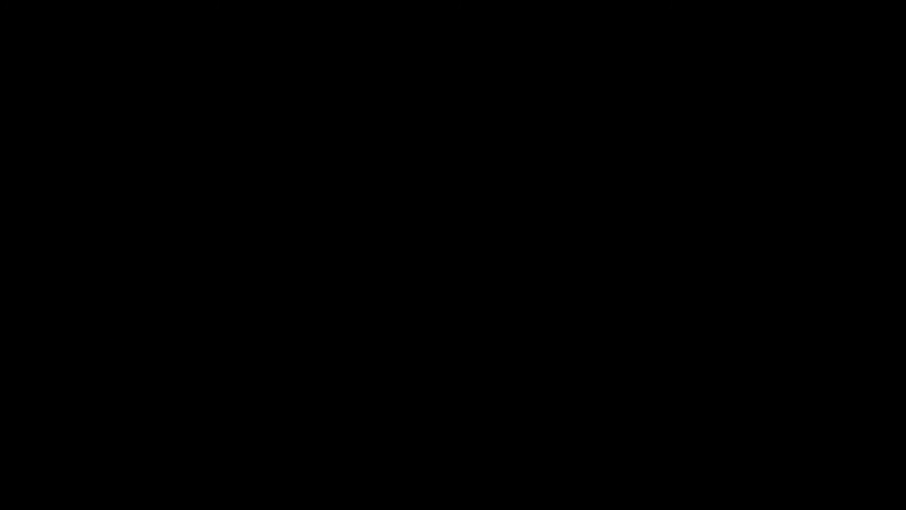